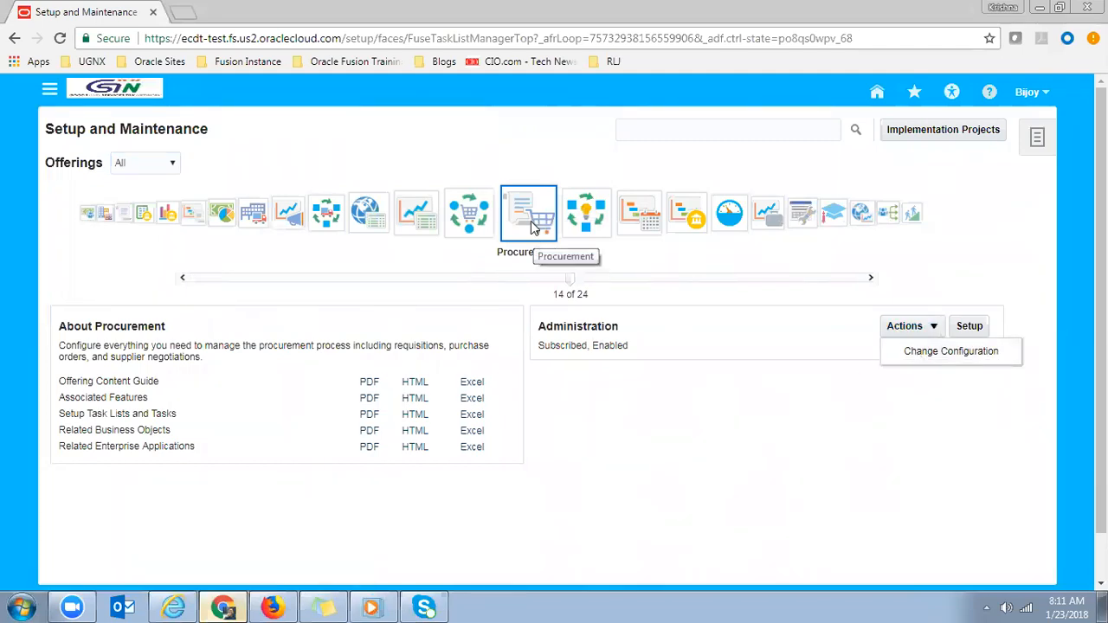
- Open the Procurement offering's configuration from its Actions menu
left_click(929, 352)
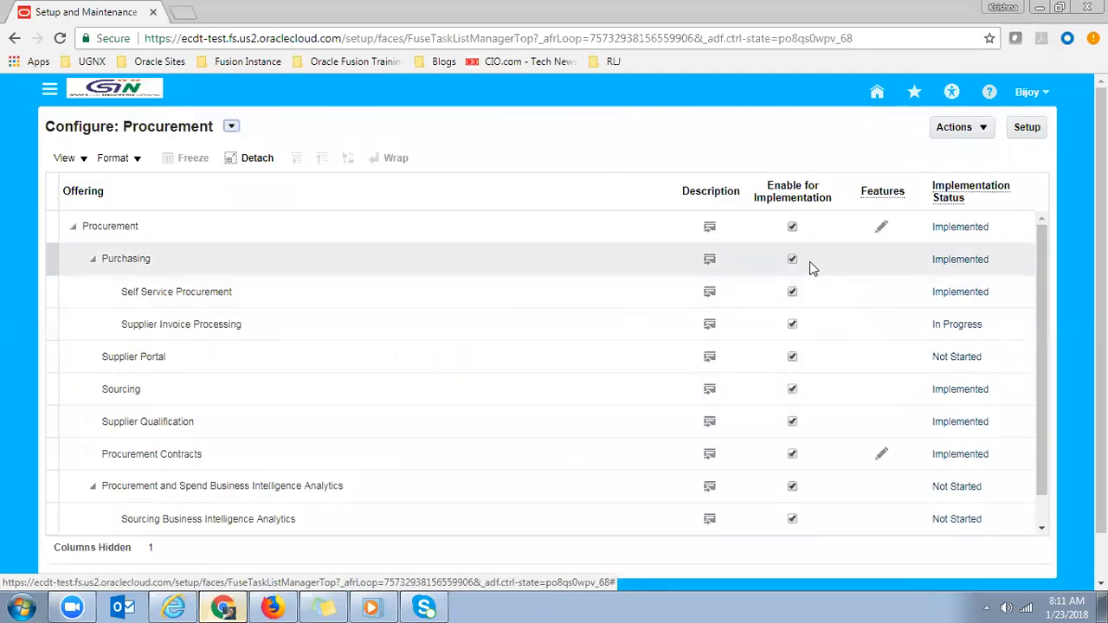
- Check the statuses of Self Service Procurement, Supplier Invoice Processing, Supplier Portal, Sourcing, Procurement Contracts and Supplier Qualification
left_click(440, 294)
left_click(367, 324)
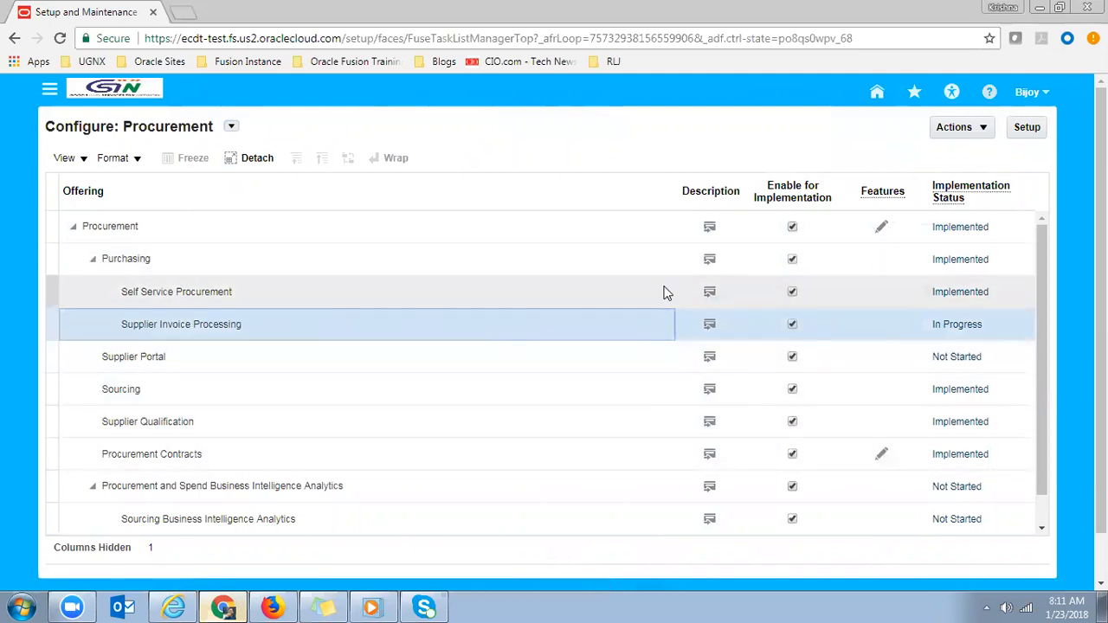
double_click(161, 126)
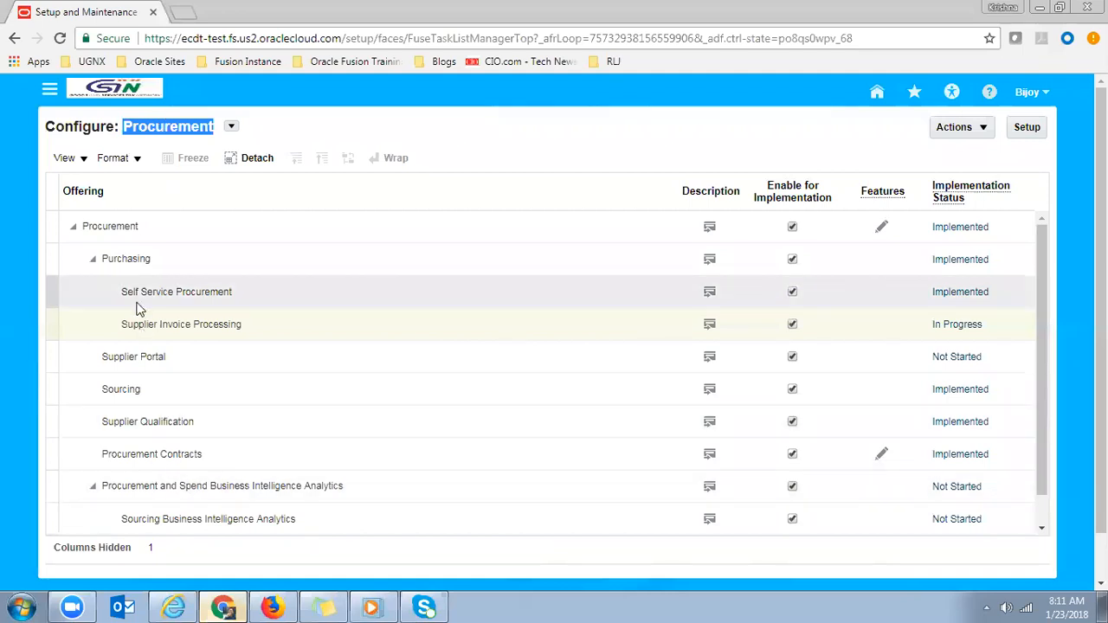
left_click(157, 360)
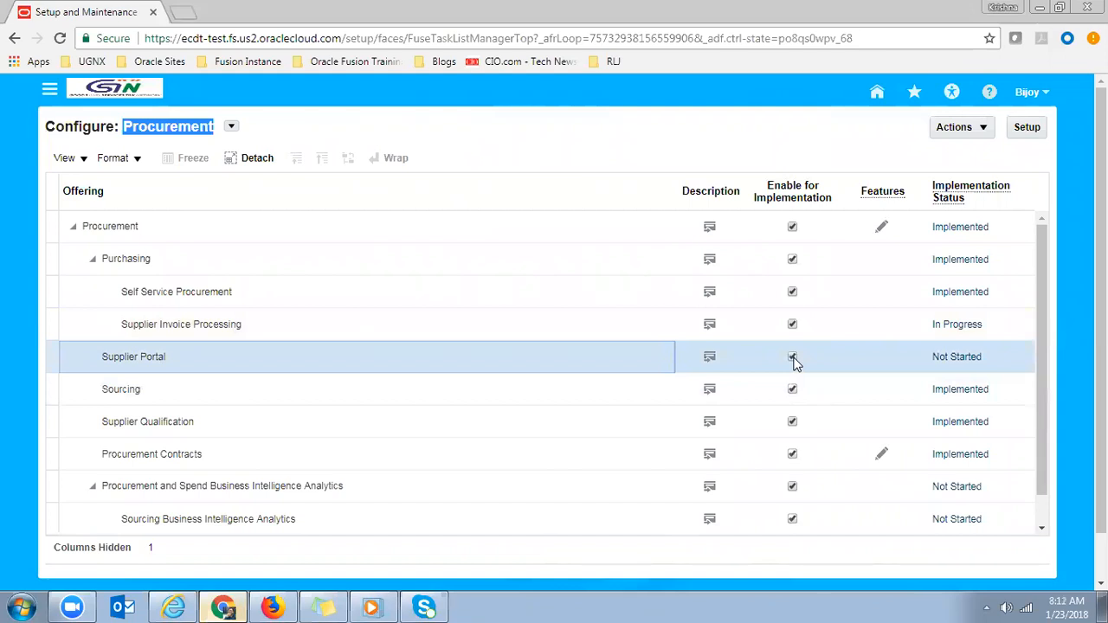
left_click(432, 393)
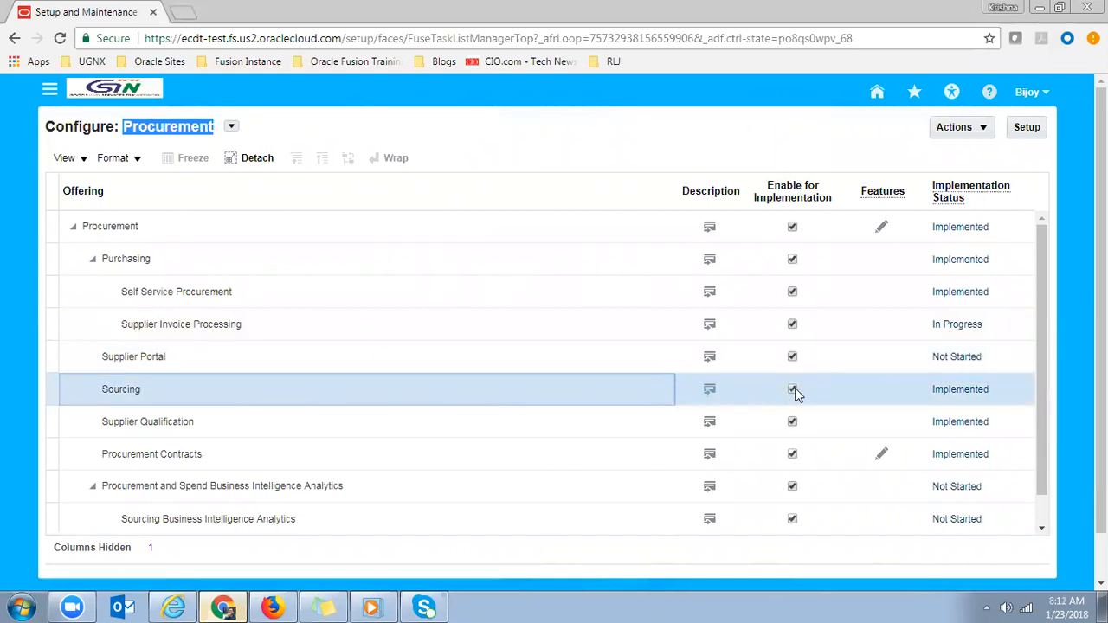
left_click(449, 456)
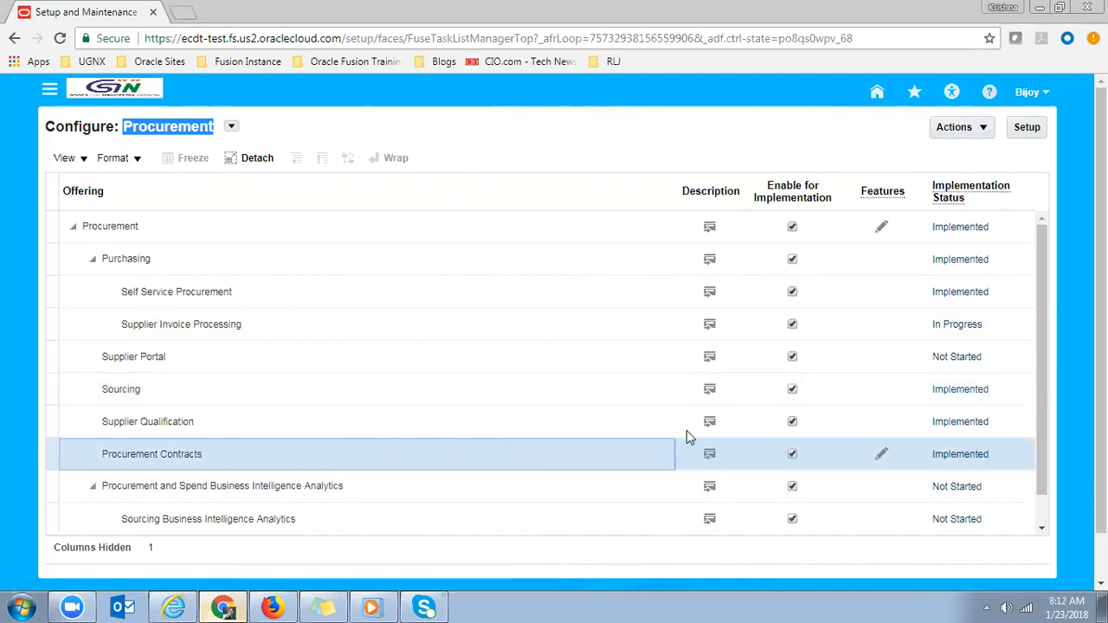
left_click(645, 426)
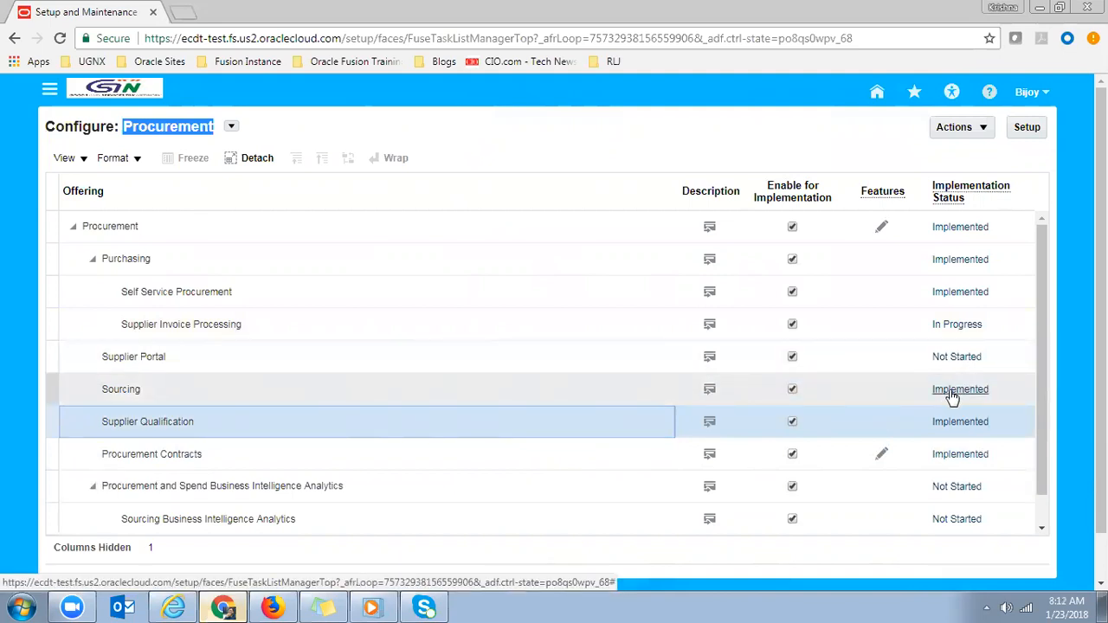
left_click(411, 338)
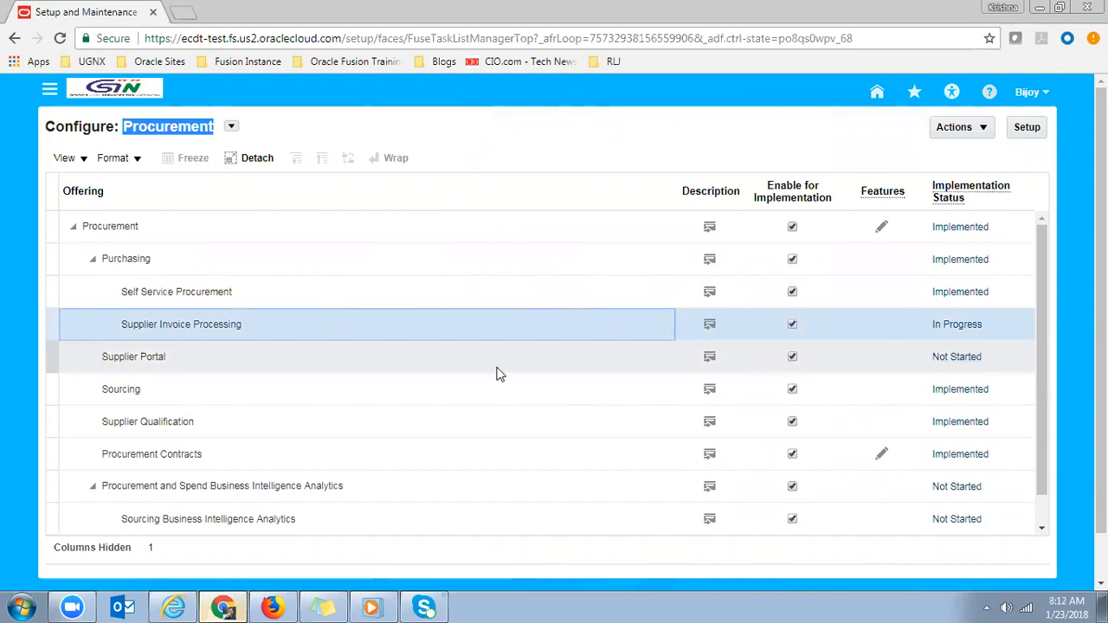
left_click(407, 370)
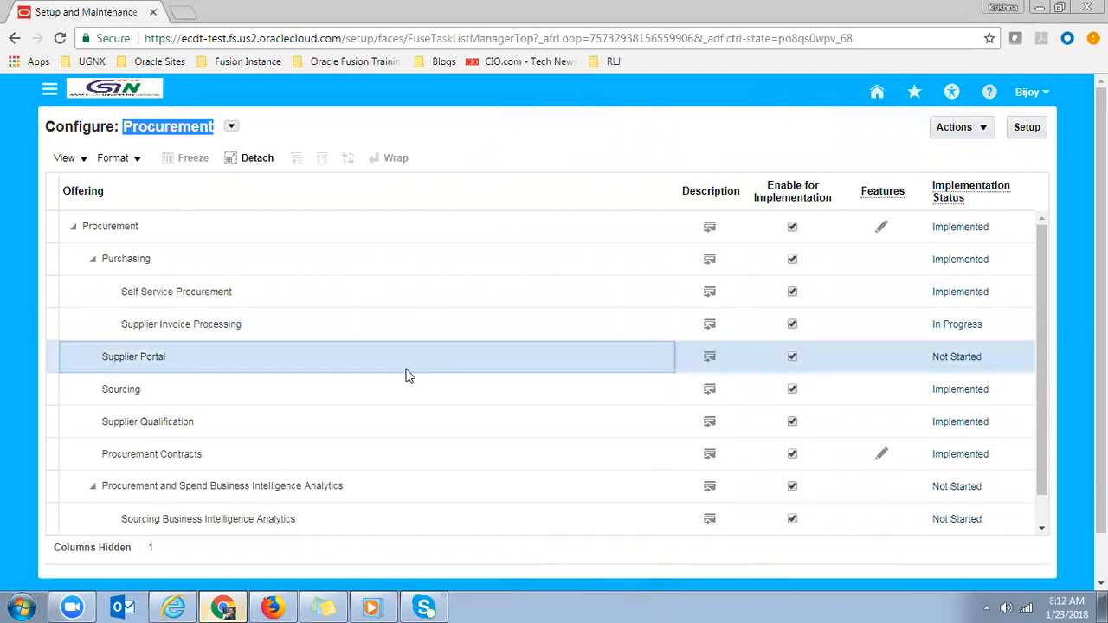
- Change Supplier Portal from Not Started to Implemented, then reopen its status dialog to confirm
left_click(950, 358)
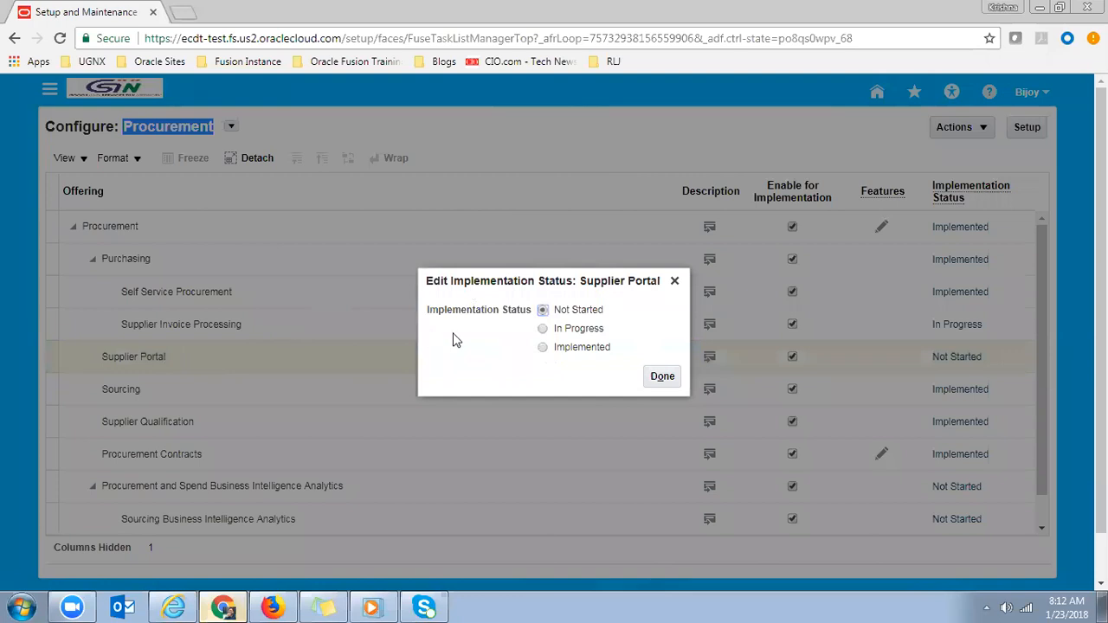
left_click(543, 330)
left_click(543, 347)
left_click(663, 377)
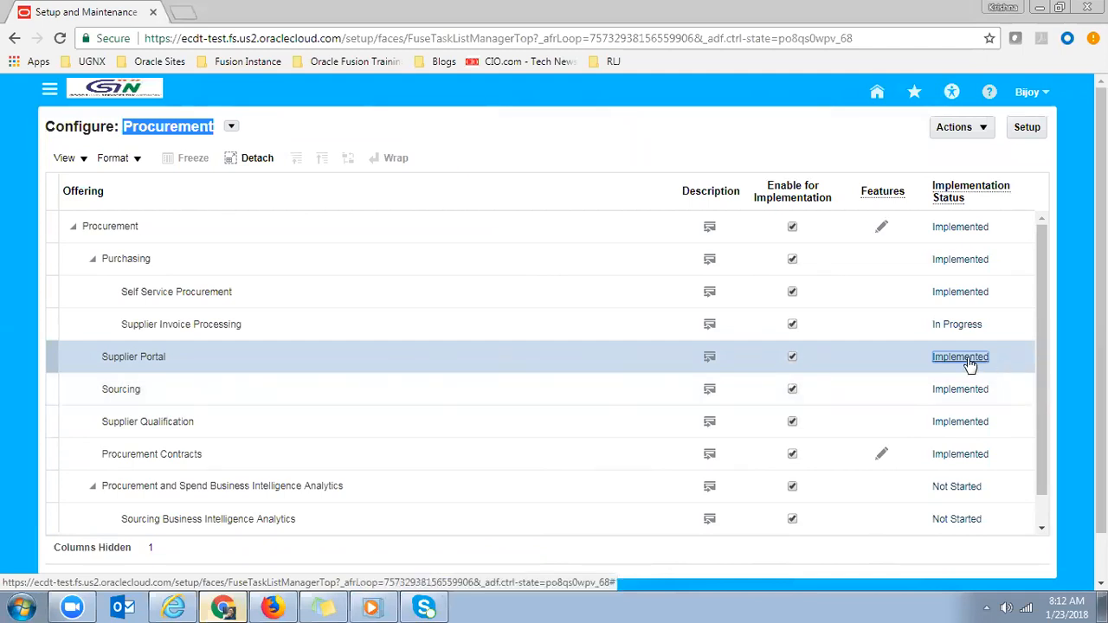
left_click(968, 359)
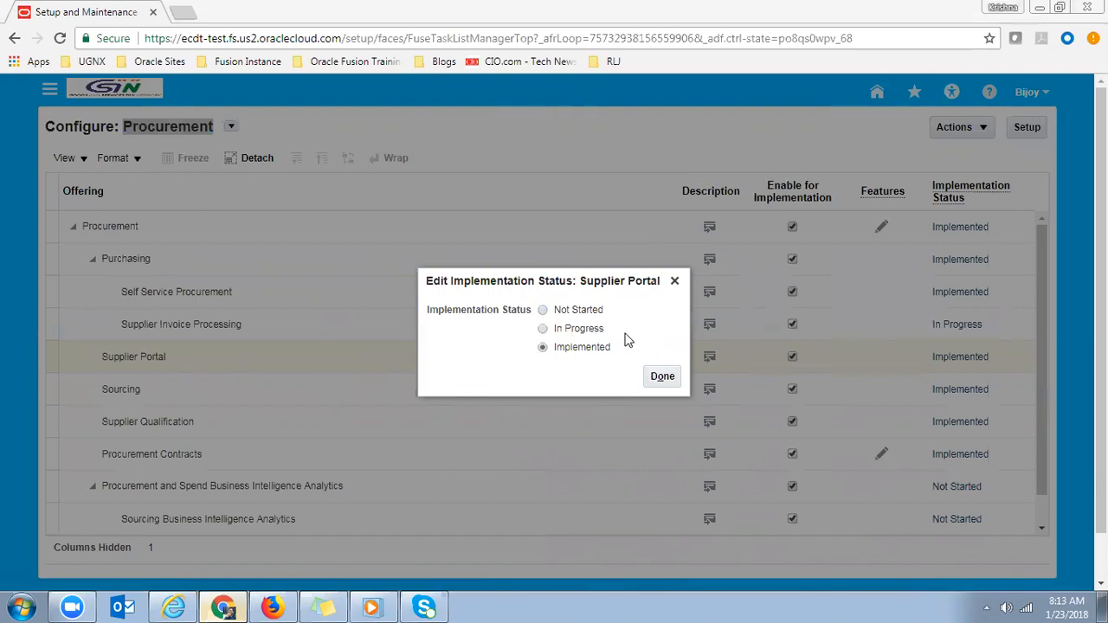
left_click(662, 378)
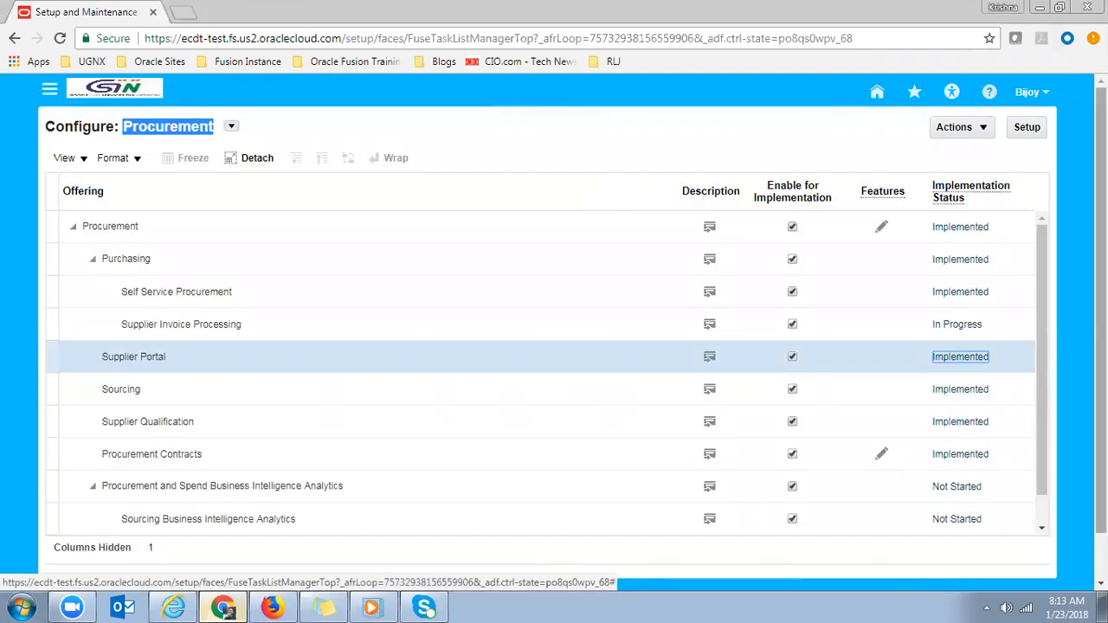
- Leave Configure: Procurement and go back to the Offerings page via Go to Offerings
triple_click(177, 126)
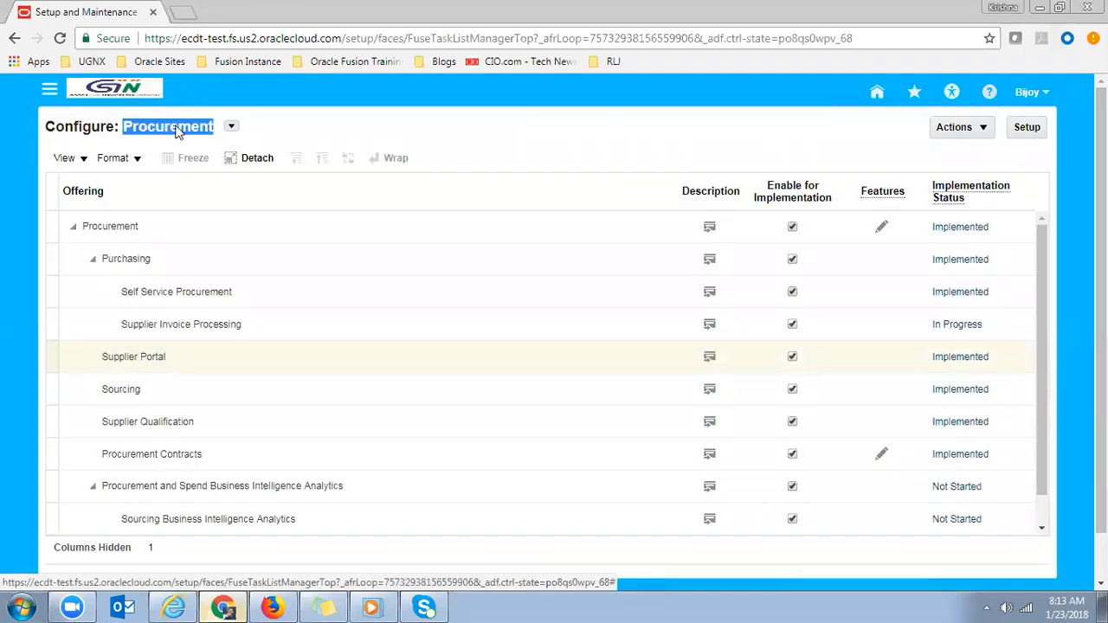
left_click(957, 127)
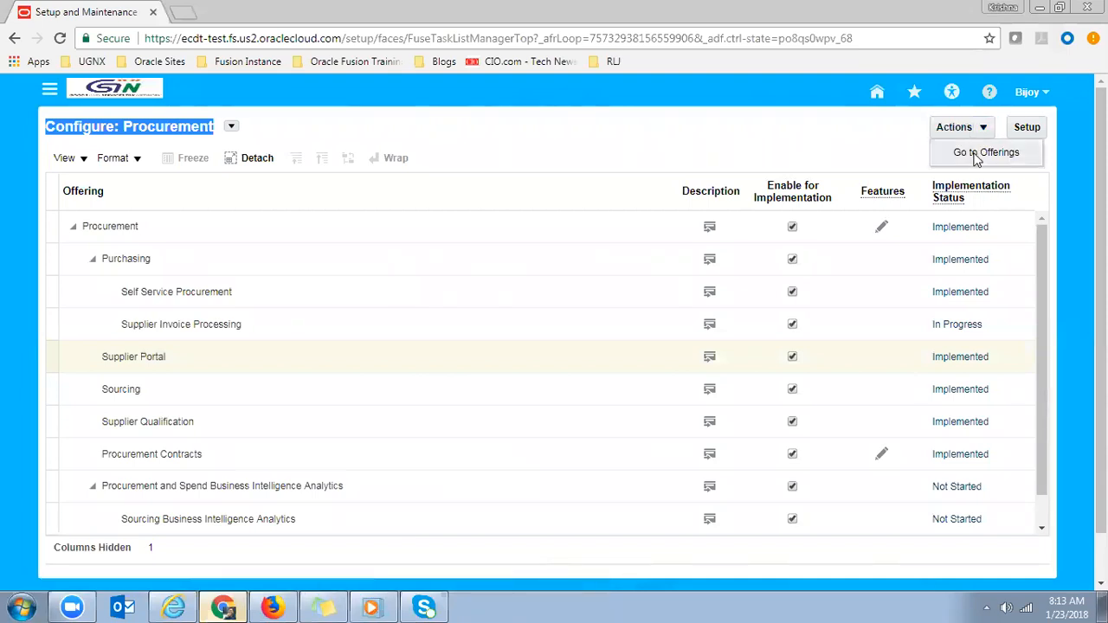
left_click(976, 154)
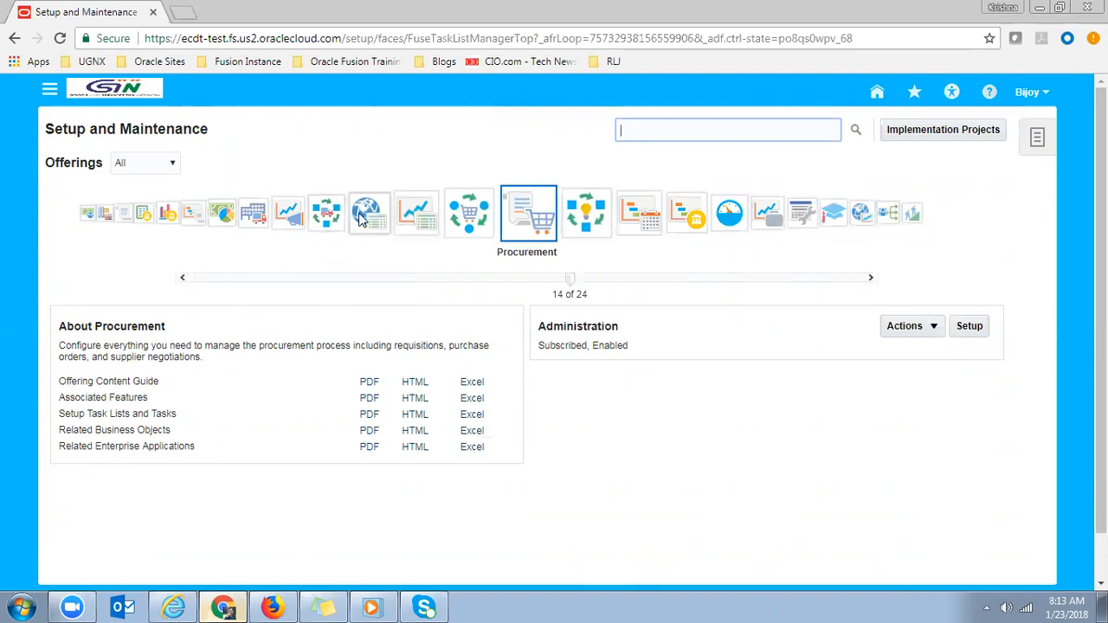
- Open the Order Management offering's Change Configuration page
left_click(459, 219)
left_click(917, 323)
left_click(930, 355)
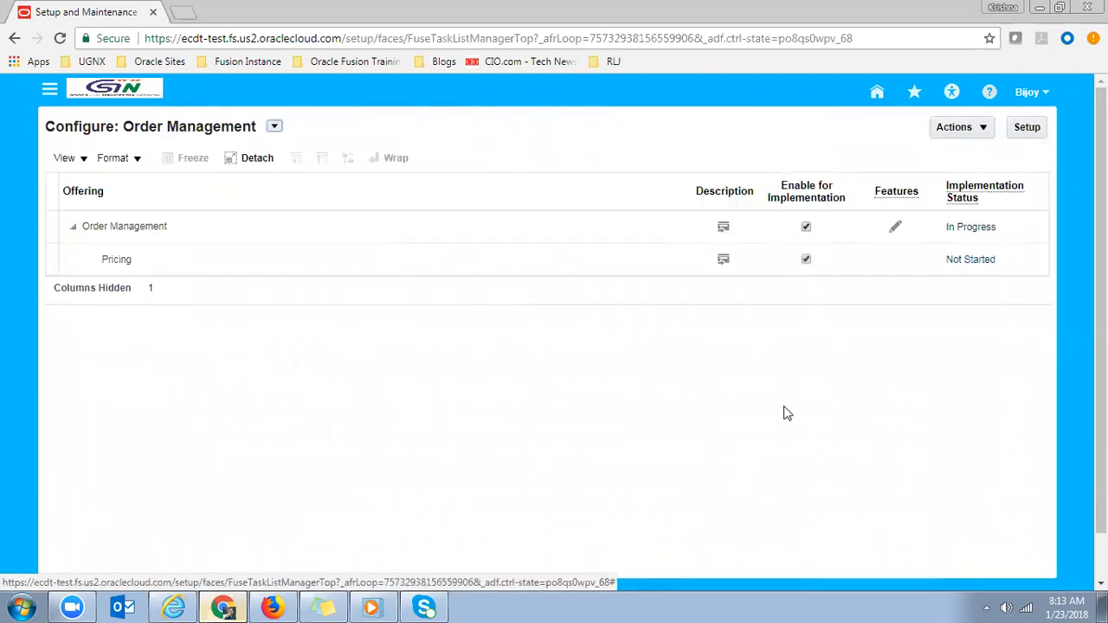
- Clear the Enable for Implementation checkbox on the Pricing row
triple_click(163, 128)
left_click(165, 259)
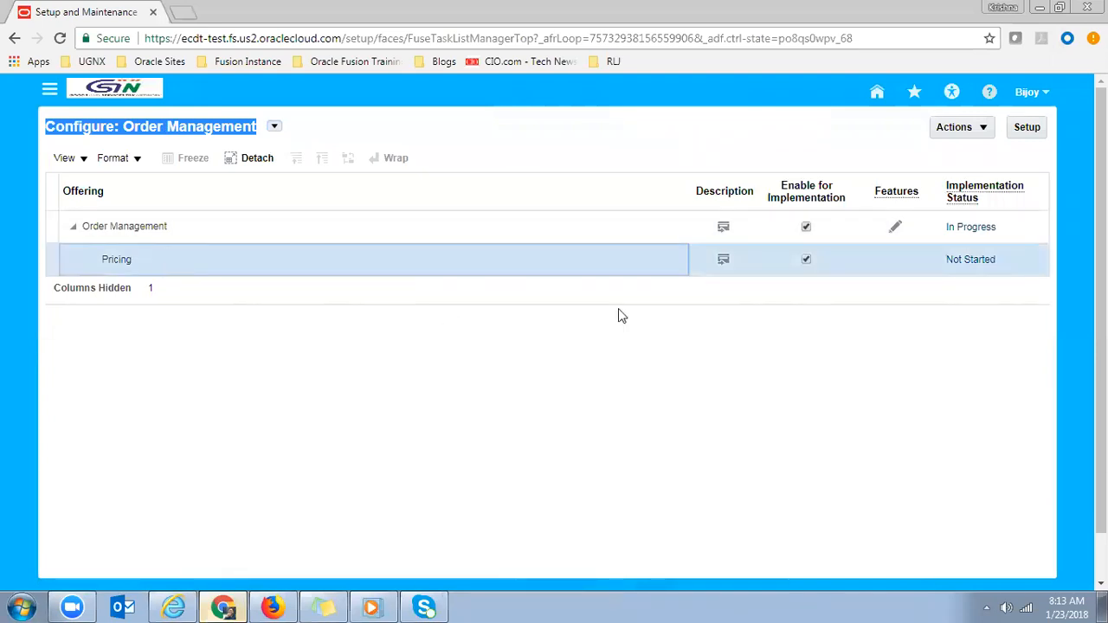
left_click(807, 262)
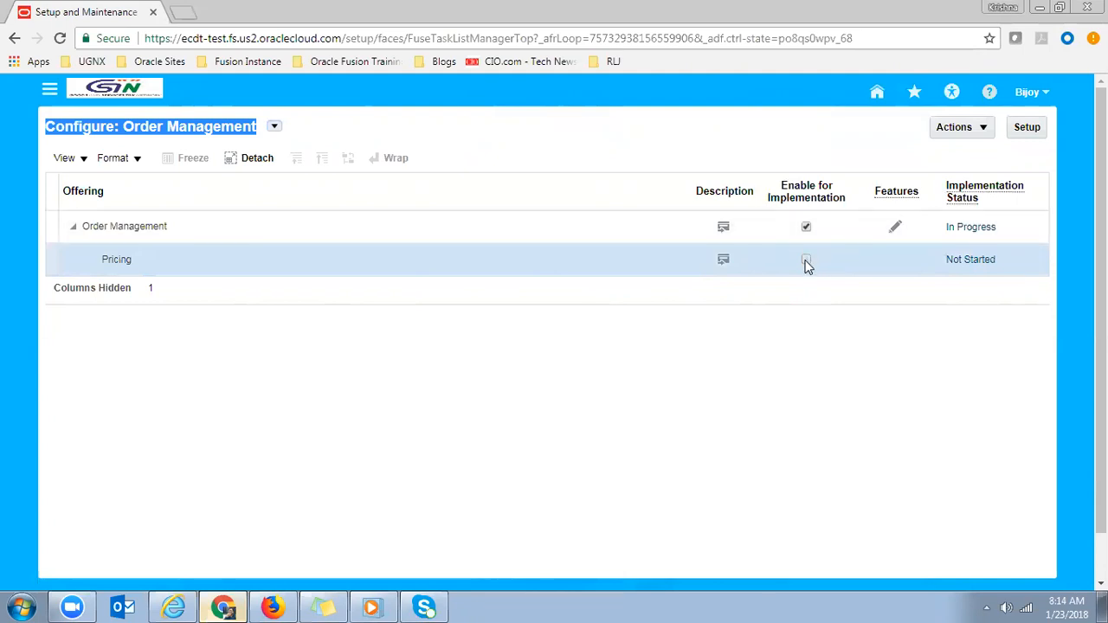
- Re-enable Pricing for implementation and set its status from Not Started to Implemented
left_click(807, 262)
left_click(971, 259)
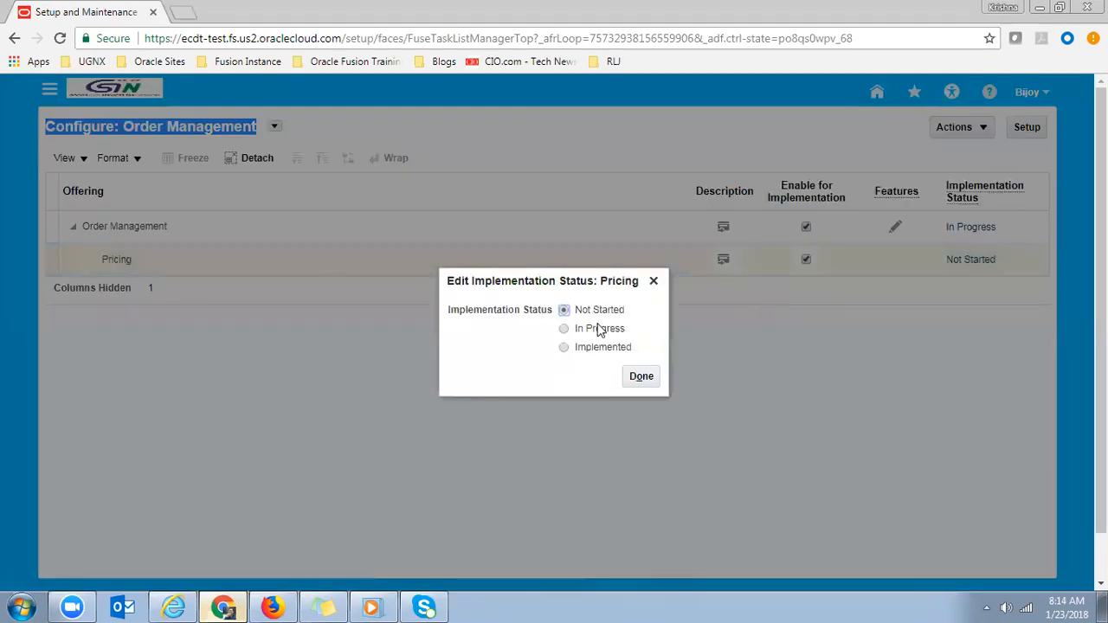
left_click(563, 348)
left_click(649, 381)
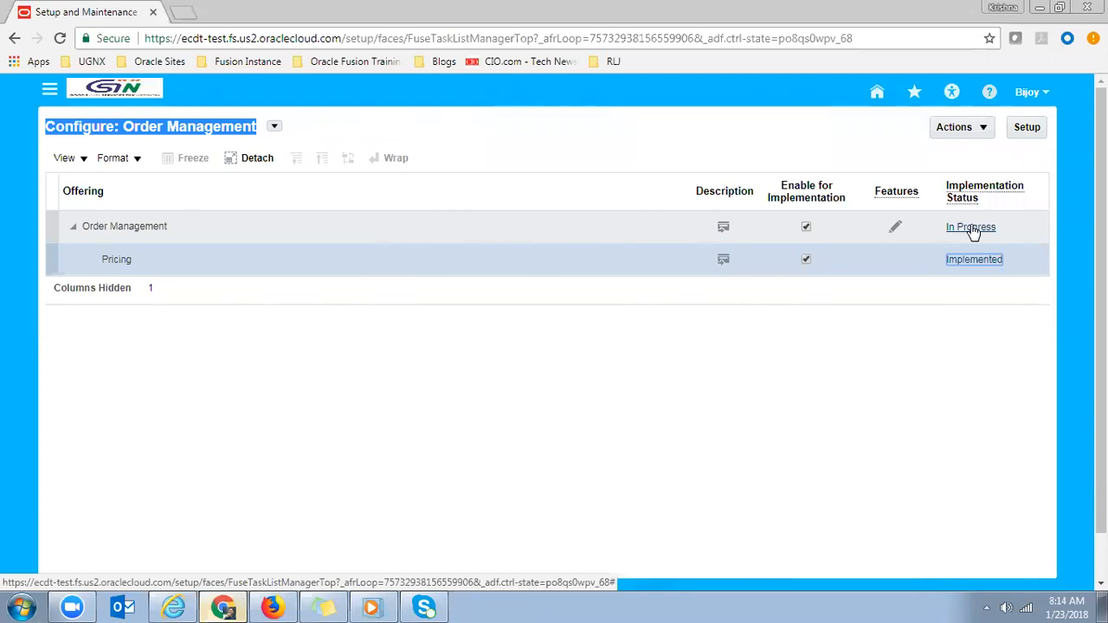
left_click(659, 159)
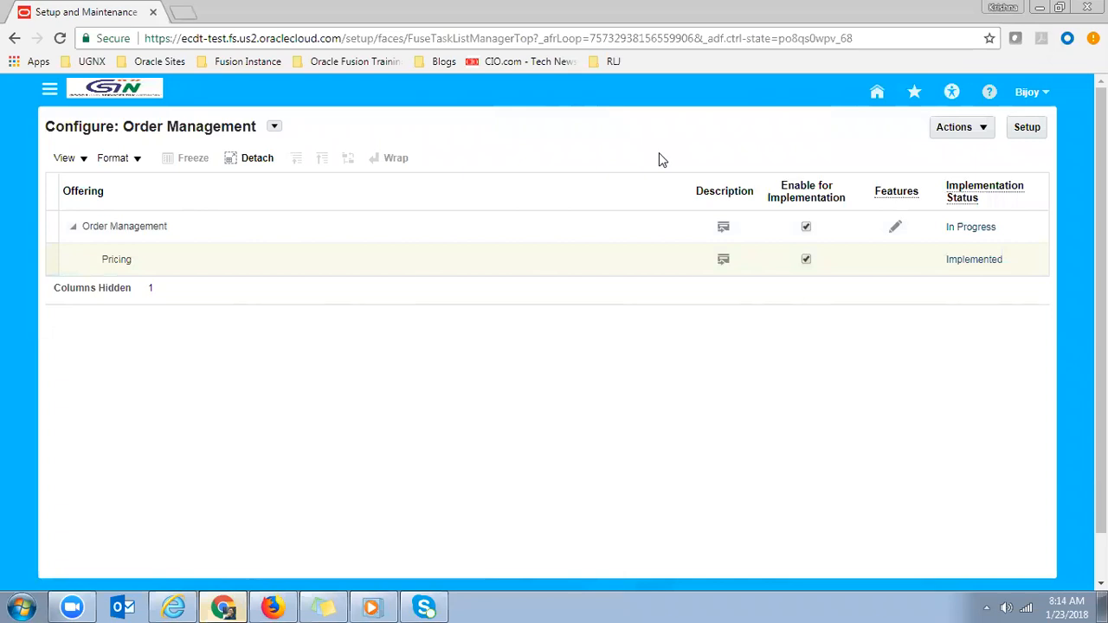
- Go back to Offerings and open Procurement's configuration via Actions > Change Configuration
left_click(962, 131)
left_click(970, 155)
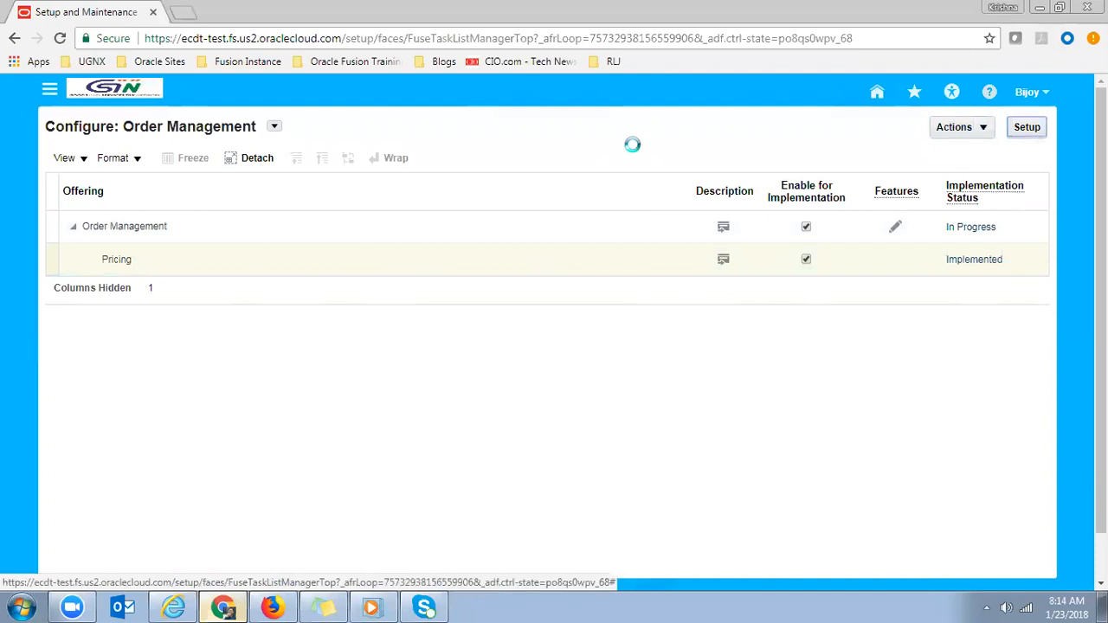
left_click(599, 224)
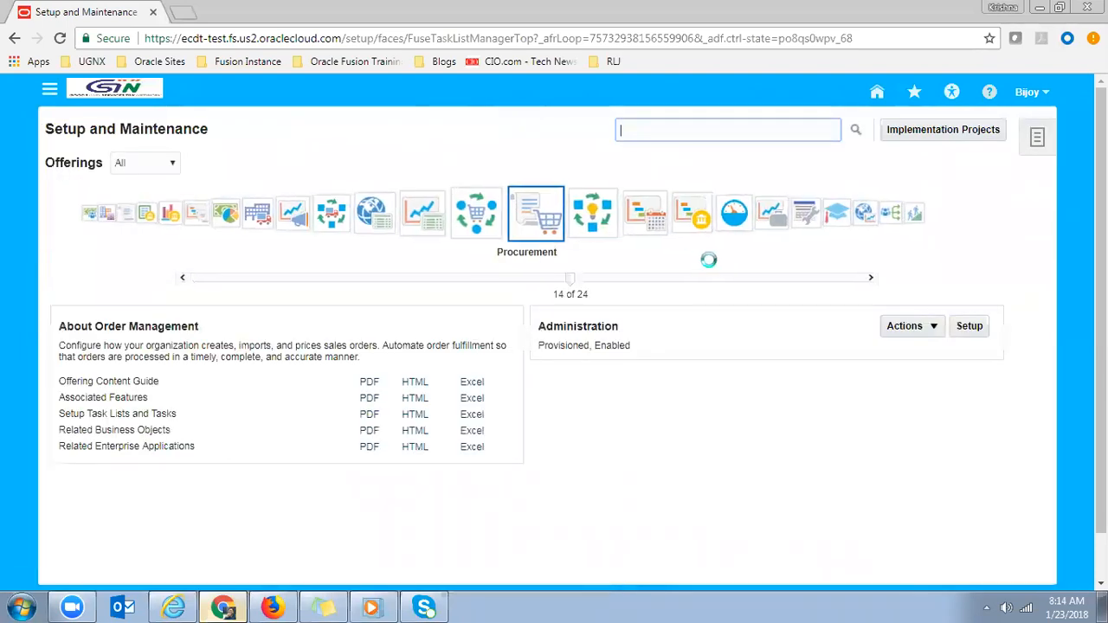
left_click(909, 329)
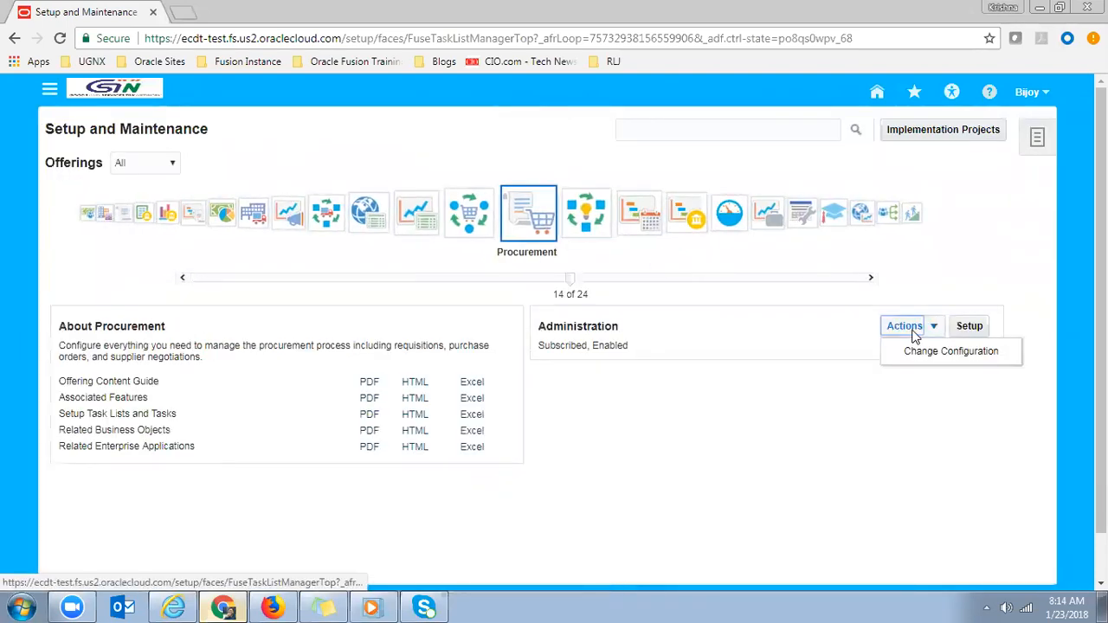
left_click(926, 353)
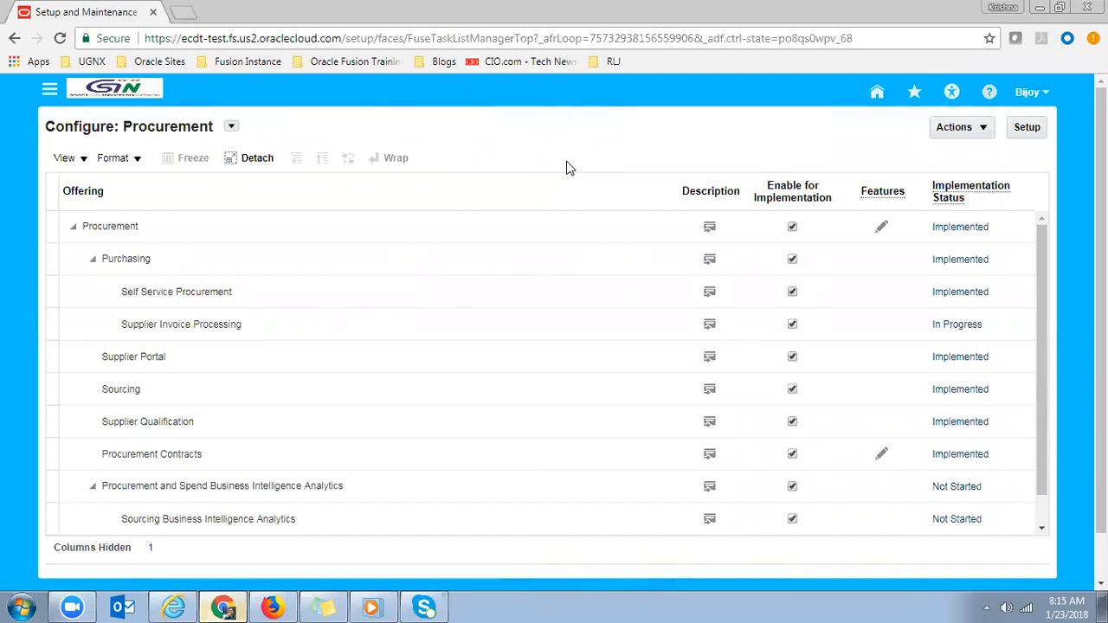
left_click(221, 387)
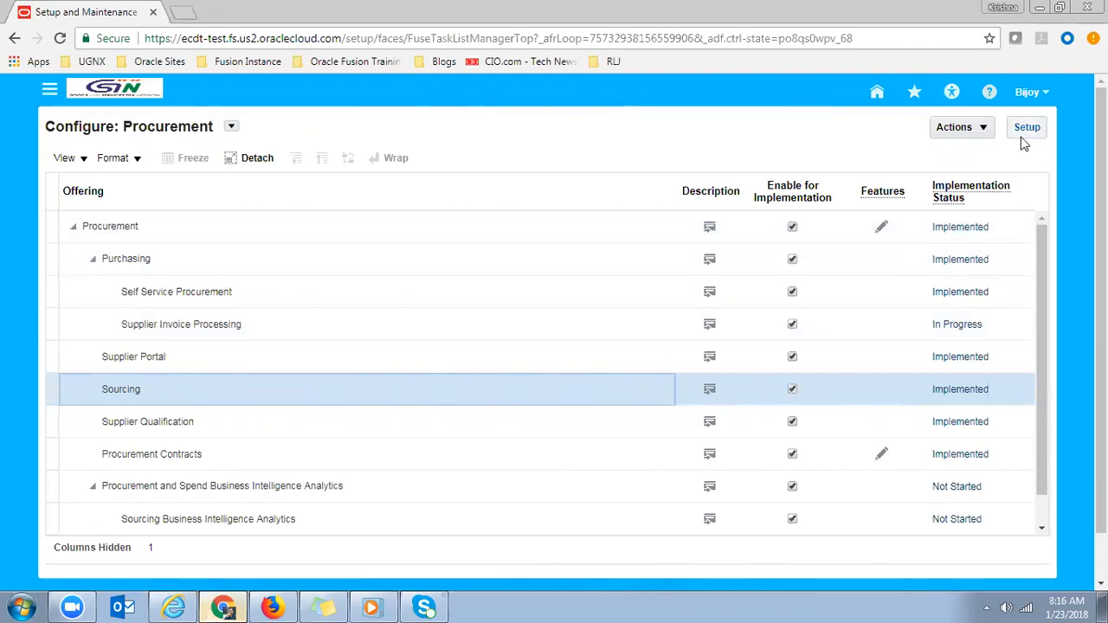
left_click(1026, 135)
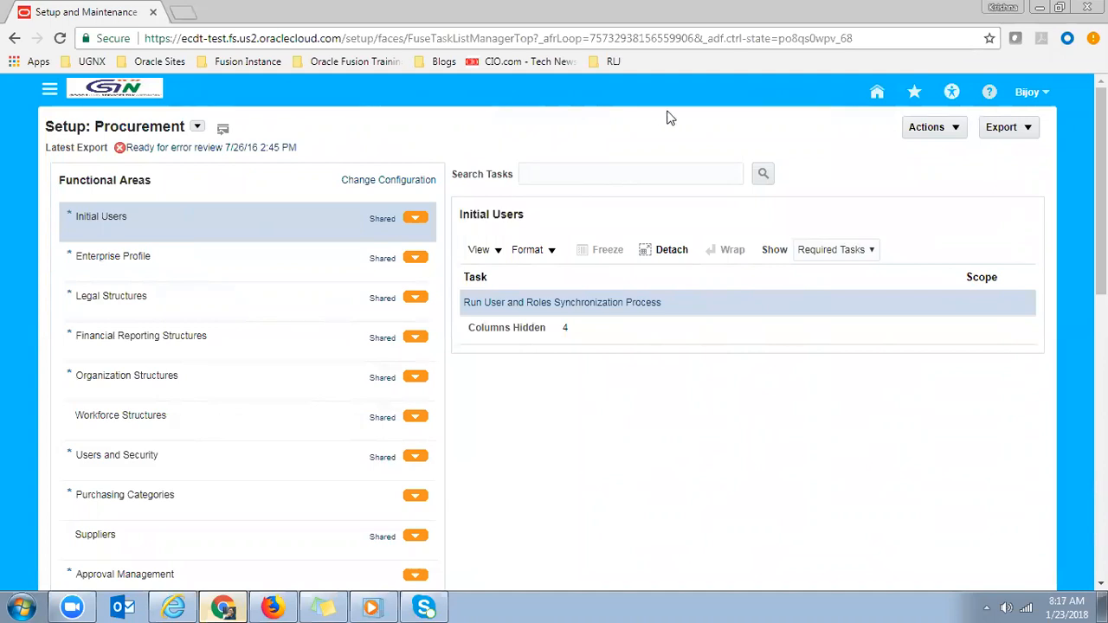
- Open the Setup: Procurement Actions menu, then return to the home page app tiles
left_click(942, 130)
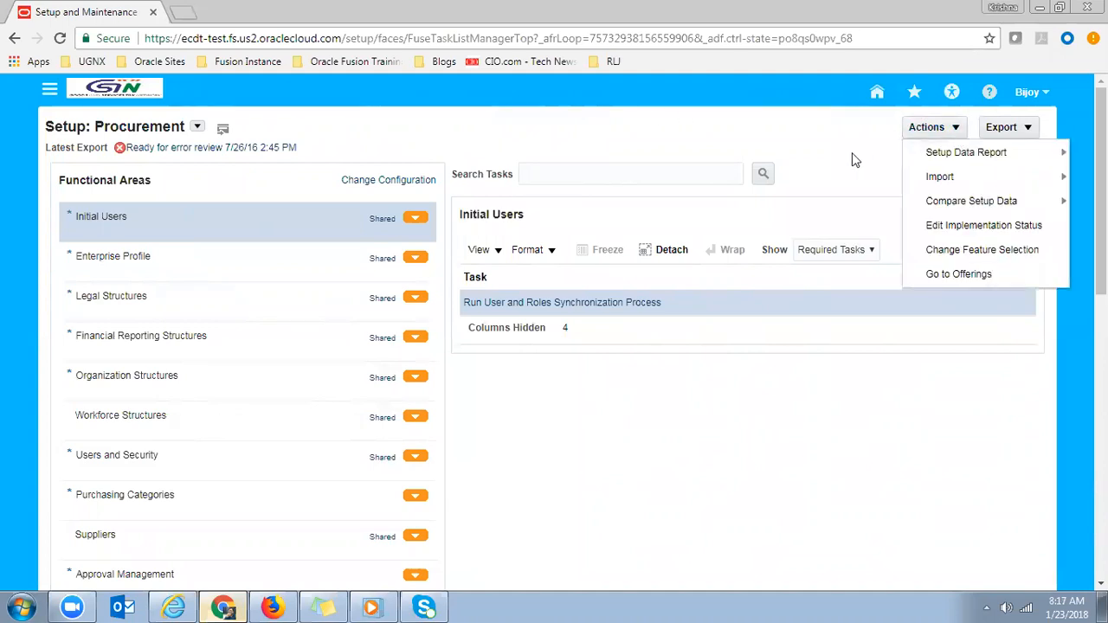
left_click(876, 93)
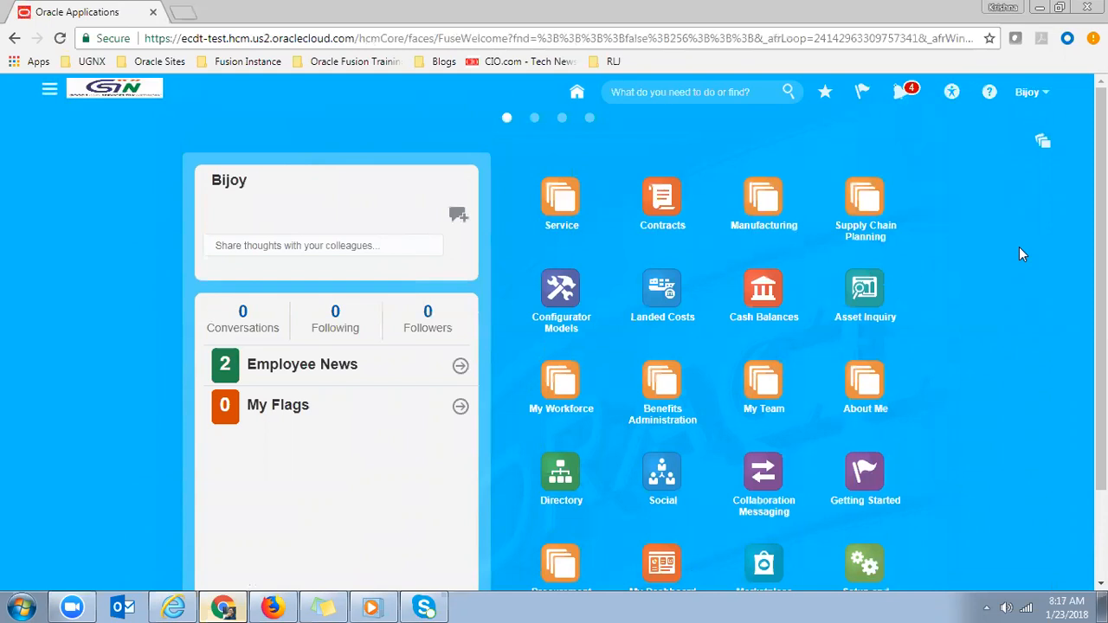
scroll(1043, 295, "down", 1)
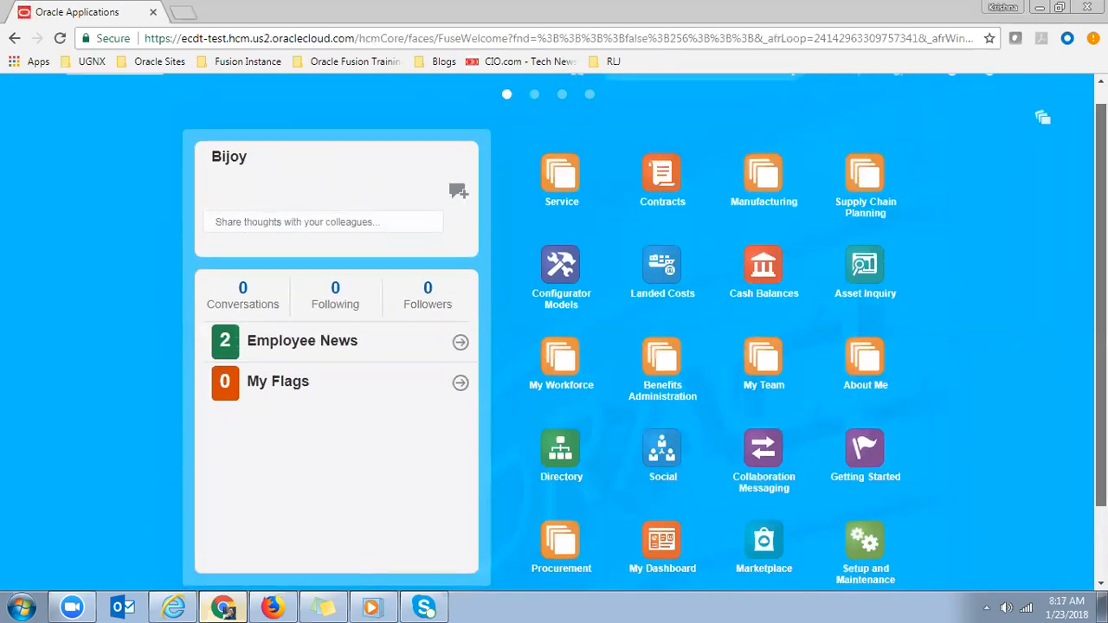
scroll(1043, 295, "up", 1)
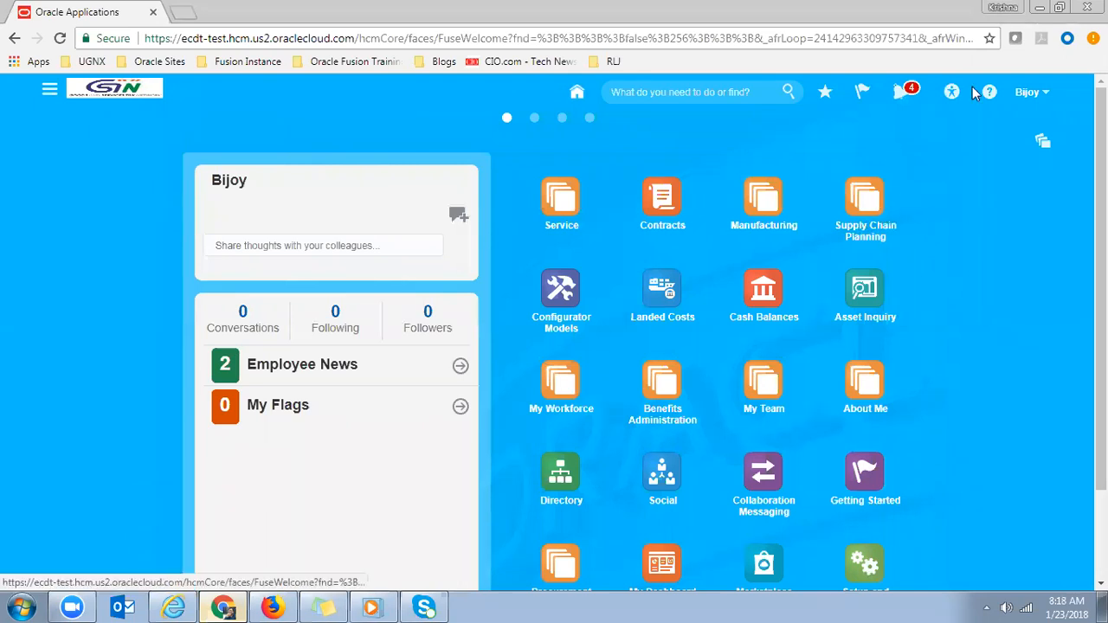
left_click(1047, 94)
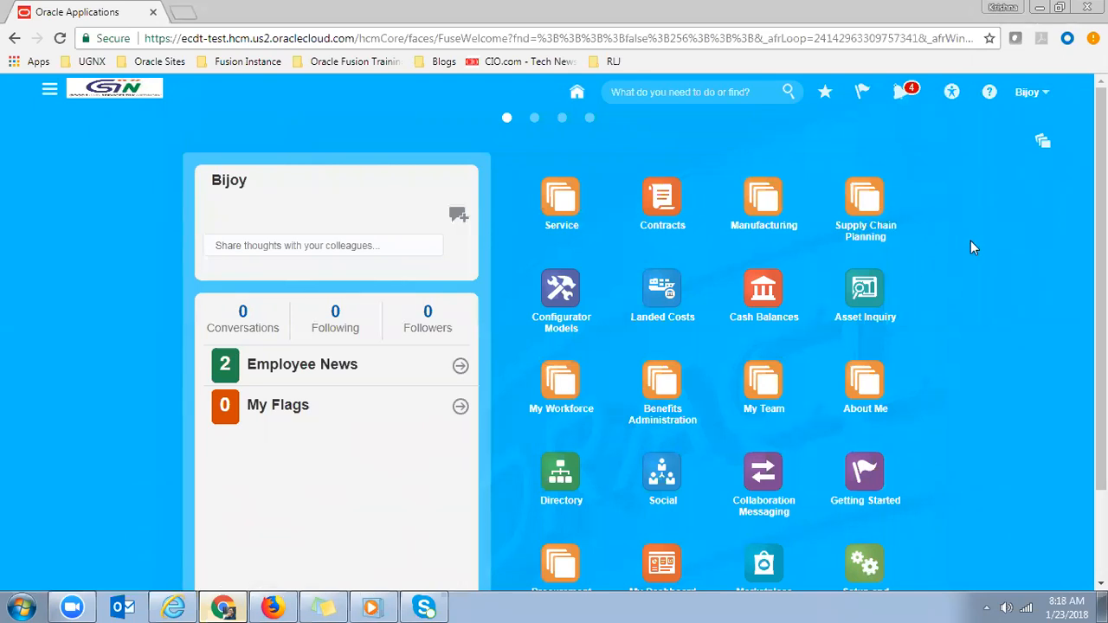
left_click(1073, 303)
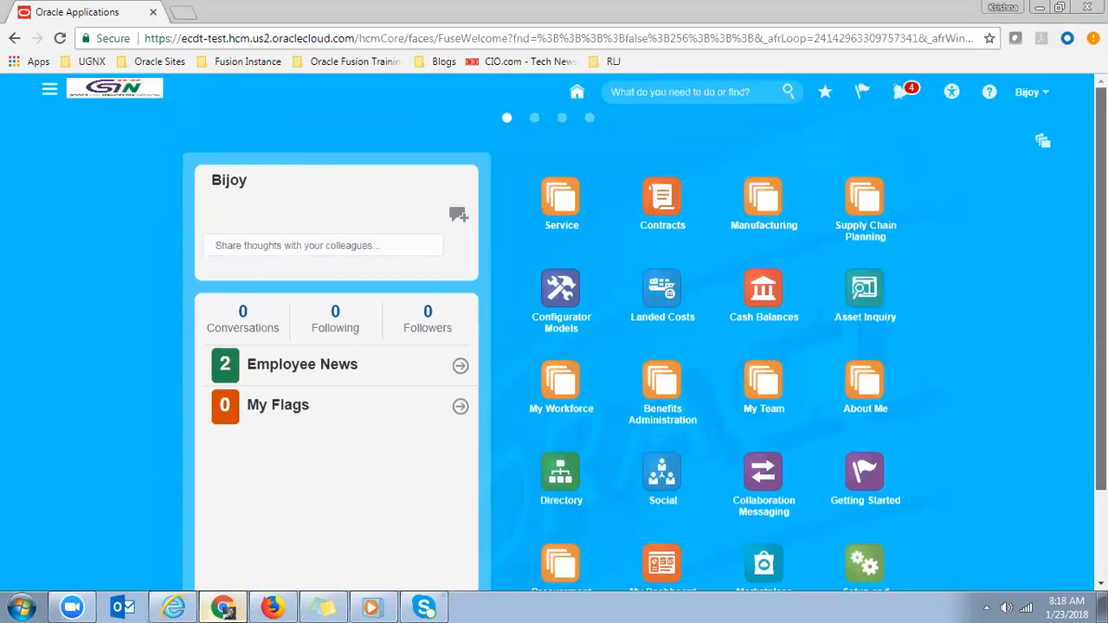
scroll(554, 334, "down", 2)
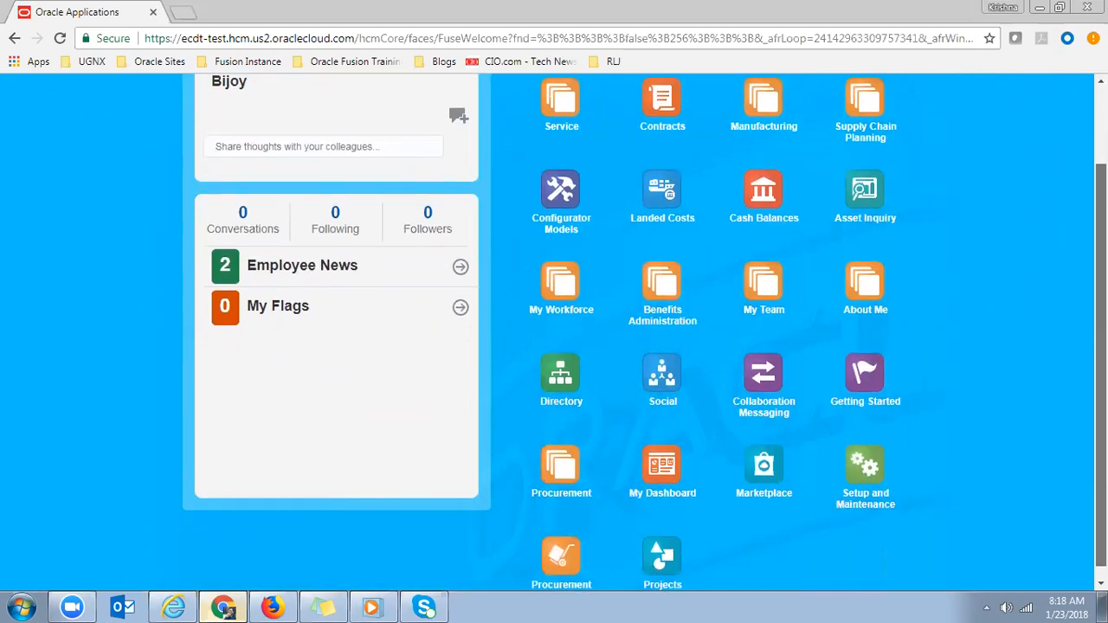
scroll(554, 333, "up", 1)
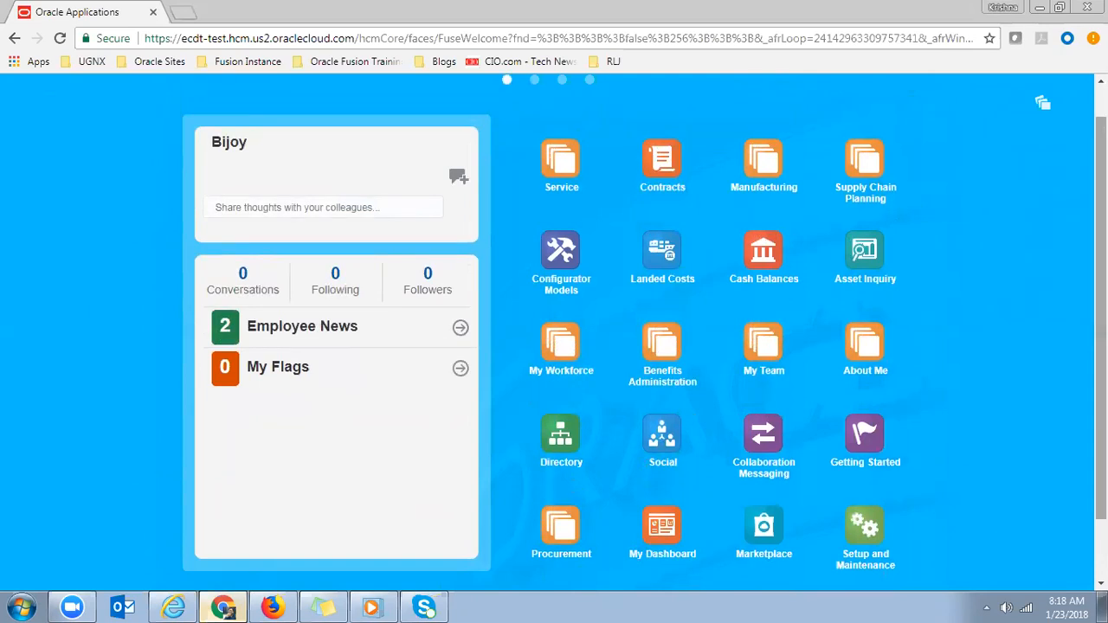
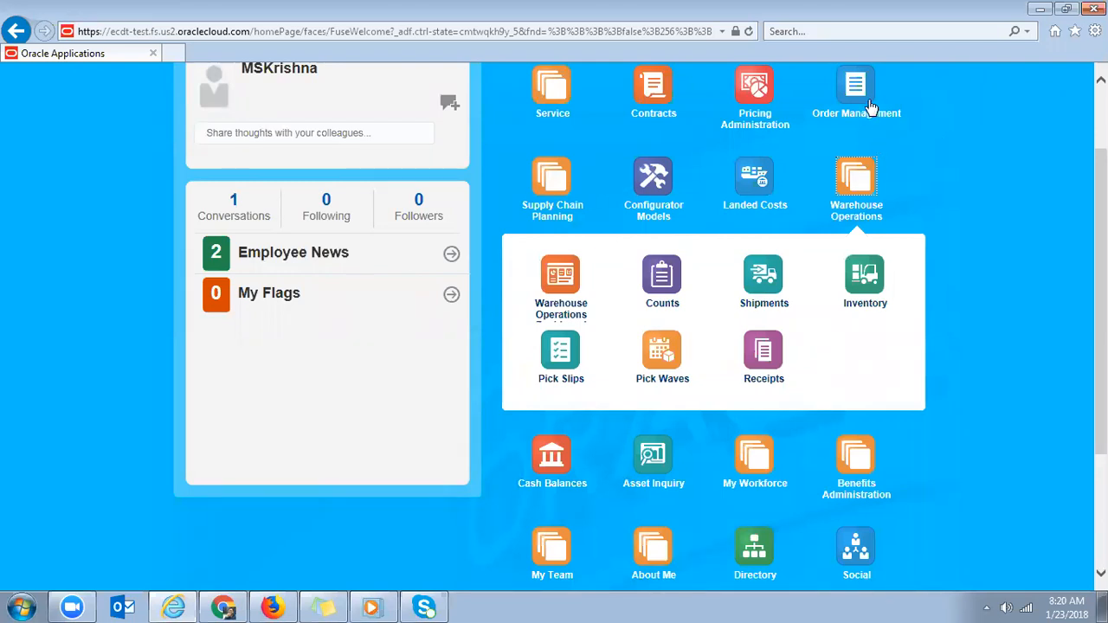
- Scroll back to the top of the home page, keeping Warehouse Operations expanded
scroll(641, 327, "up", 1)
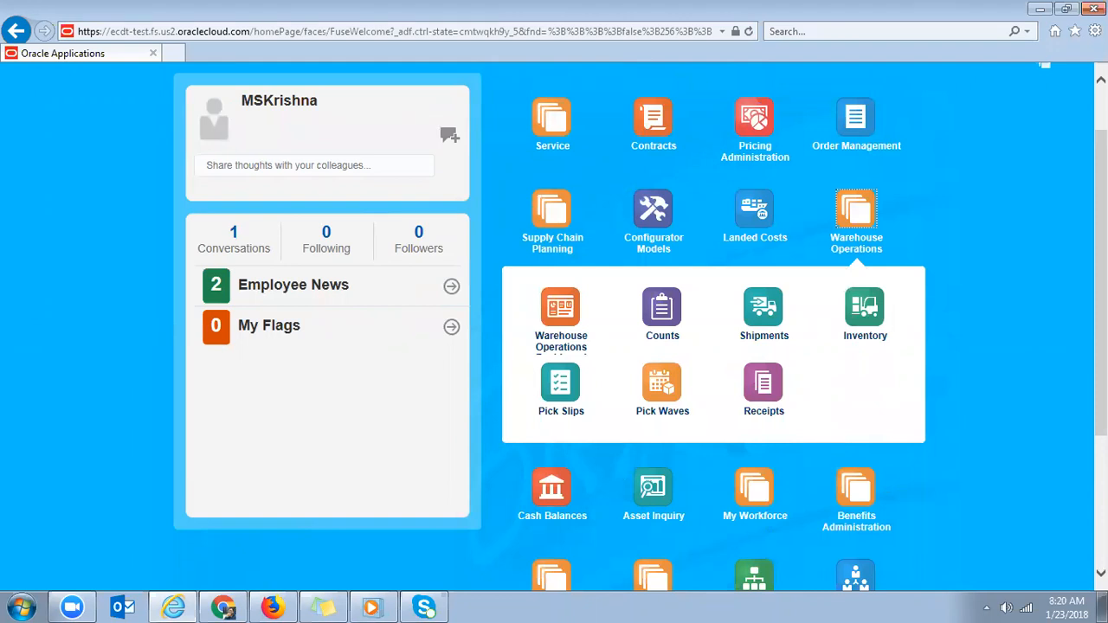
scroll(640, 327, "up", 2)
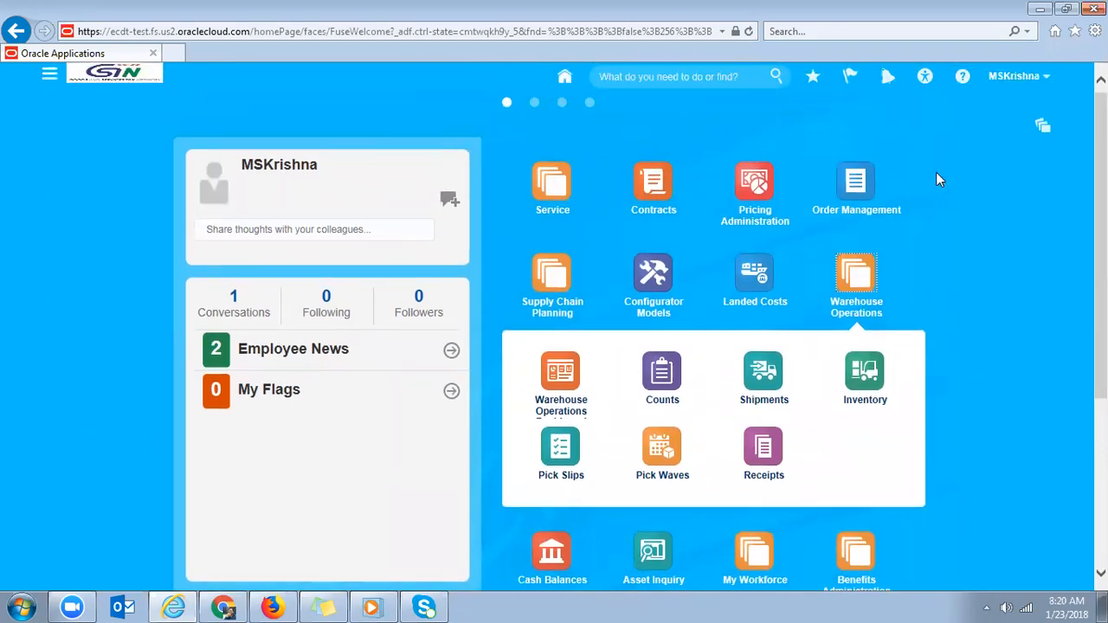
- Glance at Order Management, return home, then switch to the administrator's Chrome session
left_click(858, 185)
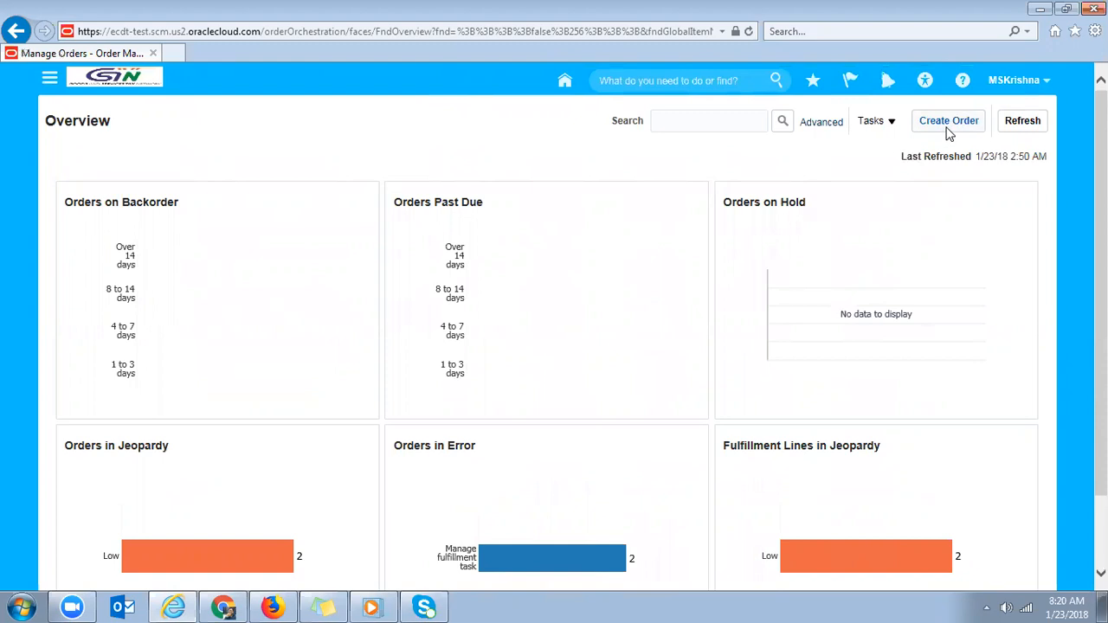
left_click(561, 85)
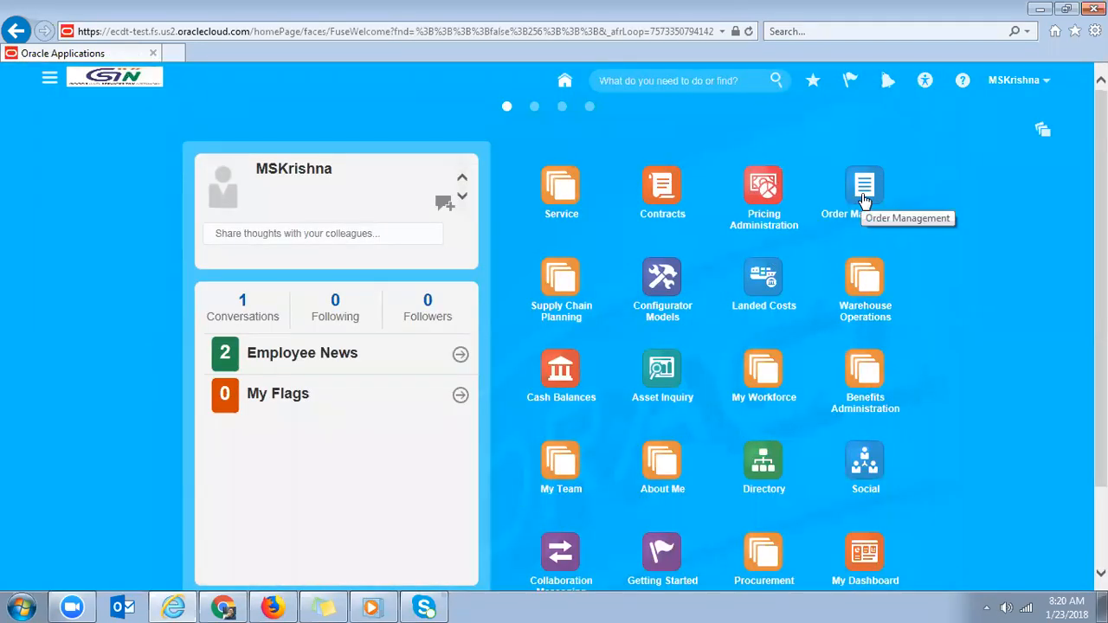
left_click(865, 299)
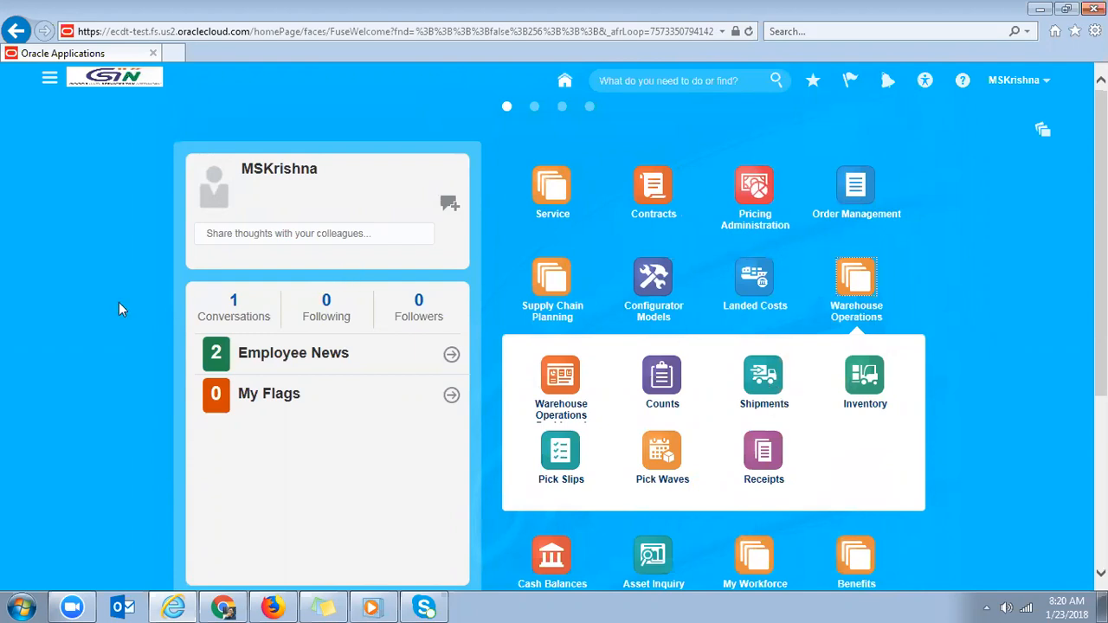
left_click(223, 608)
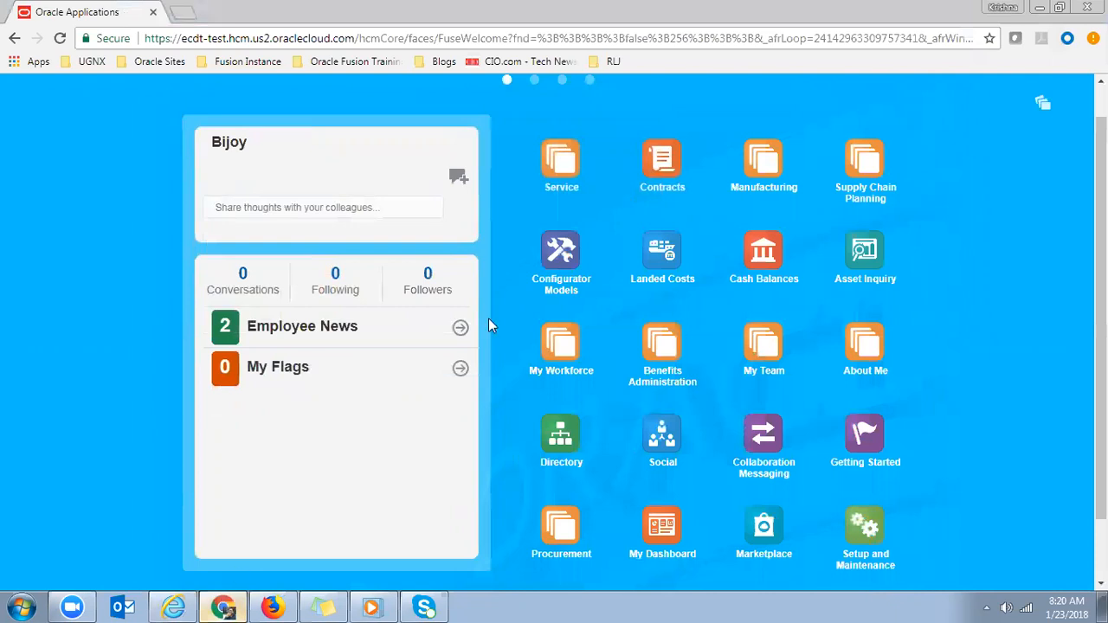
- Open Setup and Maintenance from the user name's Settings and Actions menu
scroll(1067, 140, "up", 1)
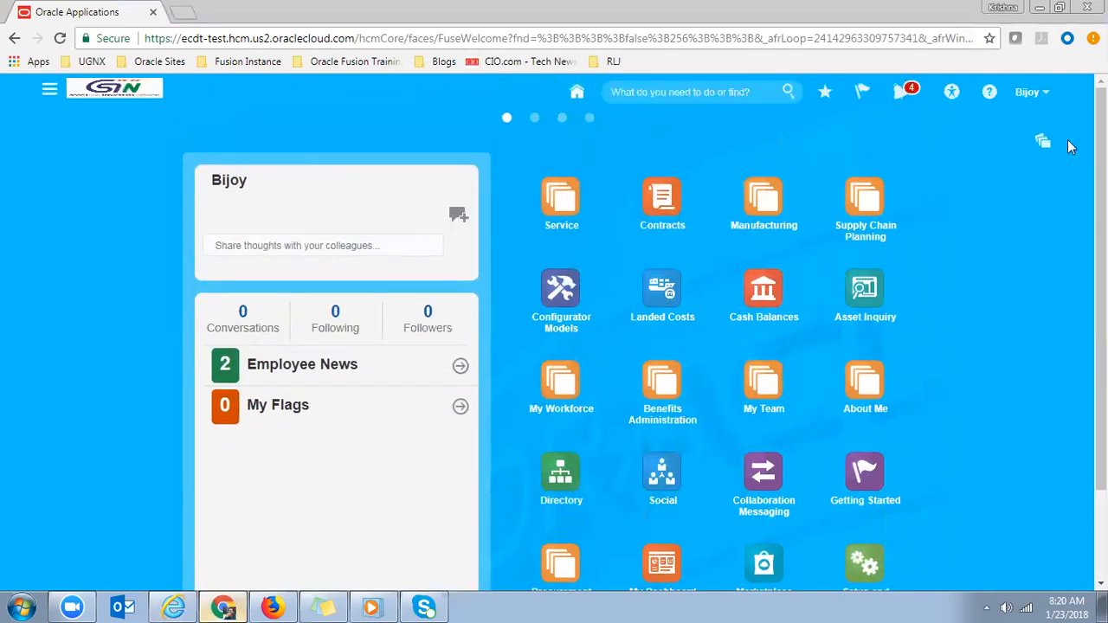
left_click(1030, 92)
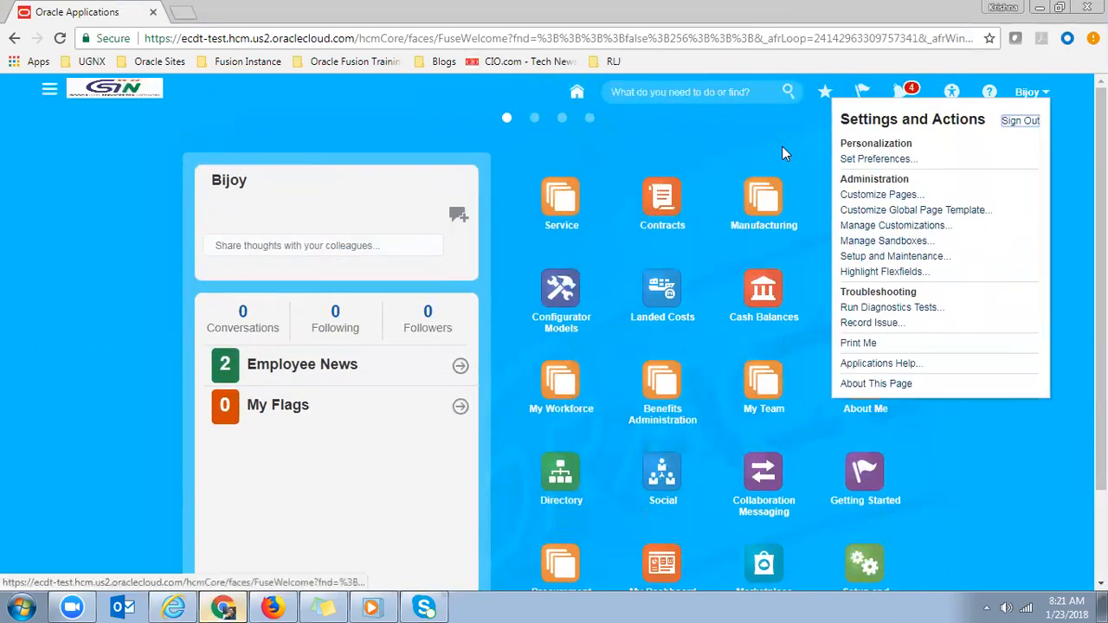
left_click(934, 255)
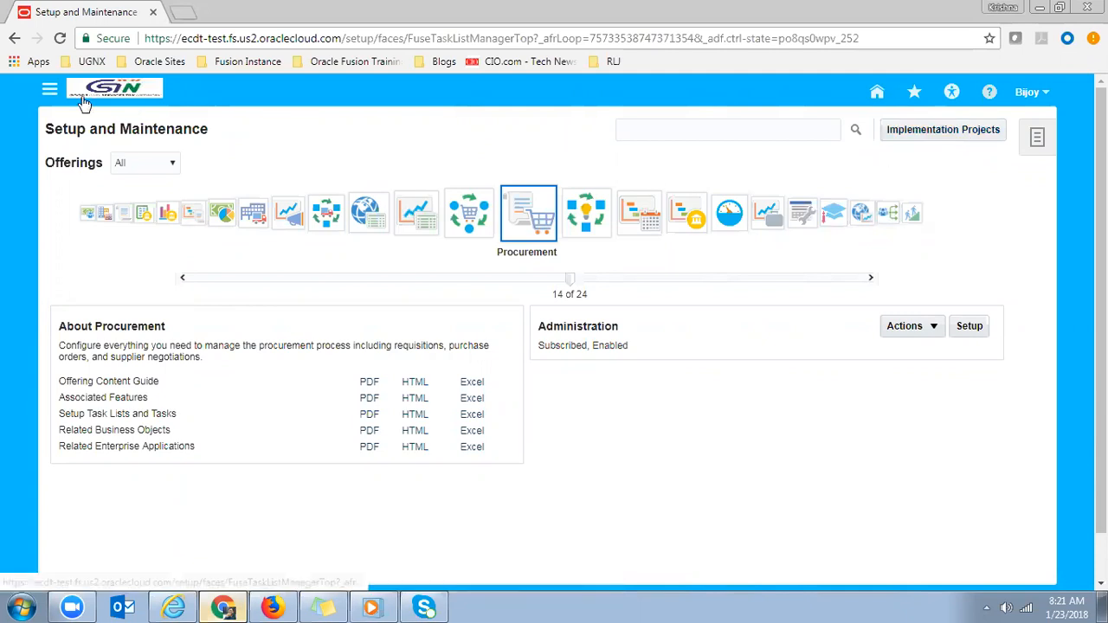
- Launch the Security Console from the Navigator's Tools section
left_click(50, 93)
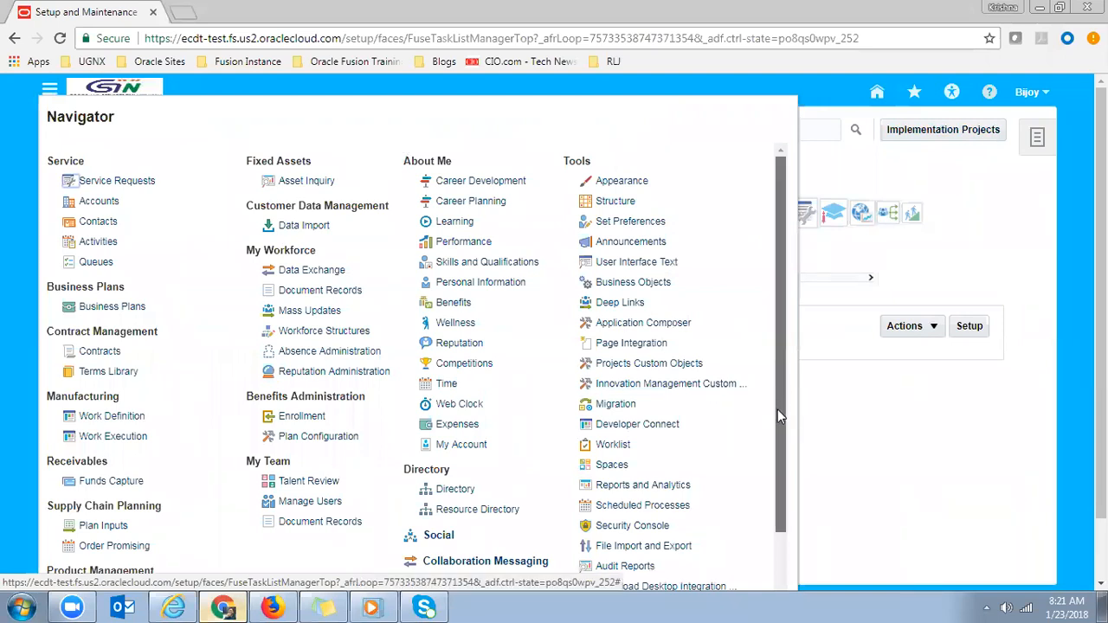
left_click_drag(777, 410, 777, 443)
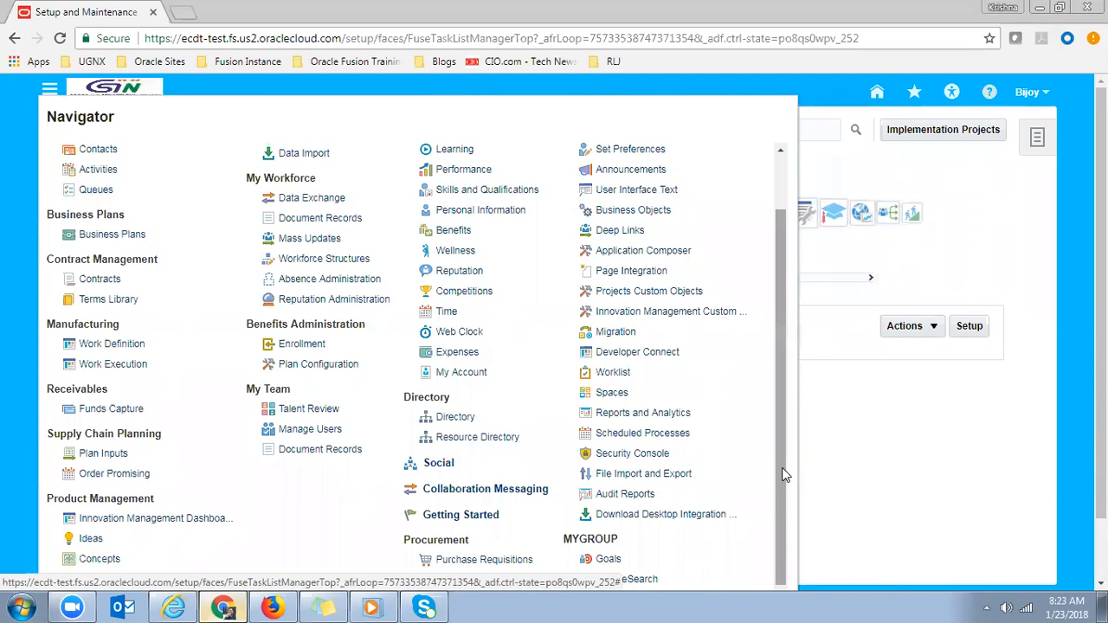
left_click(646, 456)
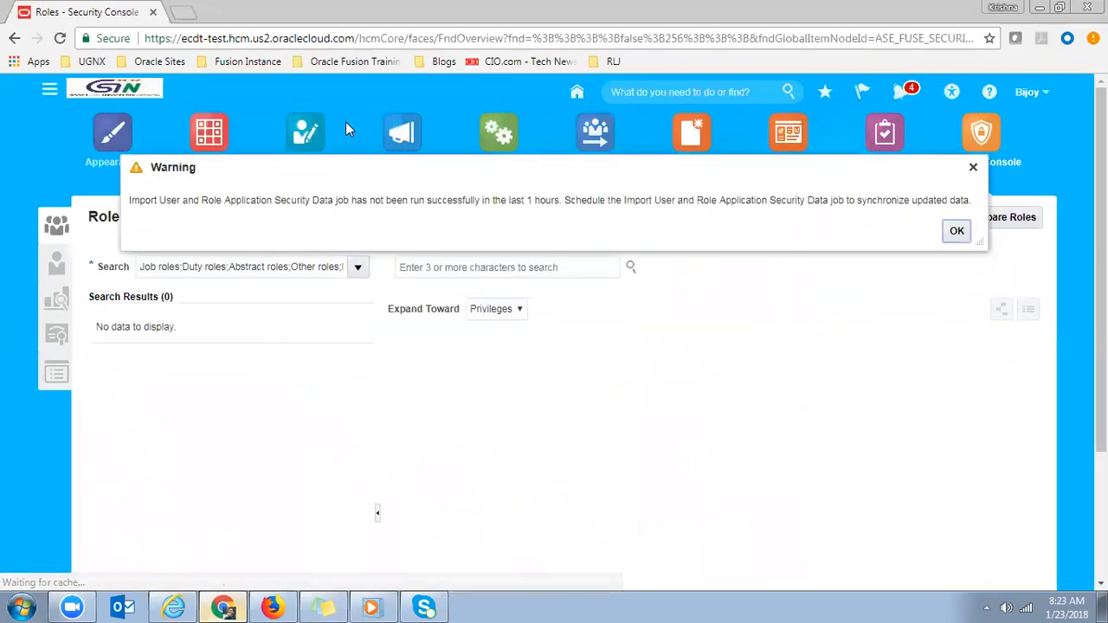
- Dismiss the security data import warning, close the Navigator and go to Users
left_click(958, 239)
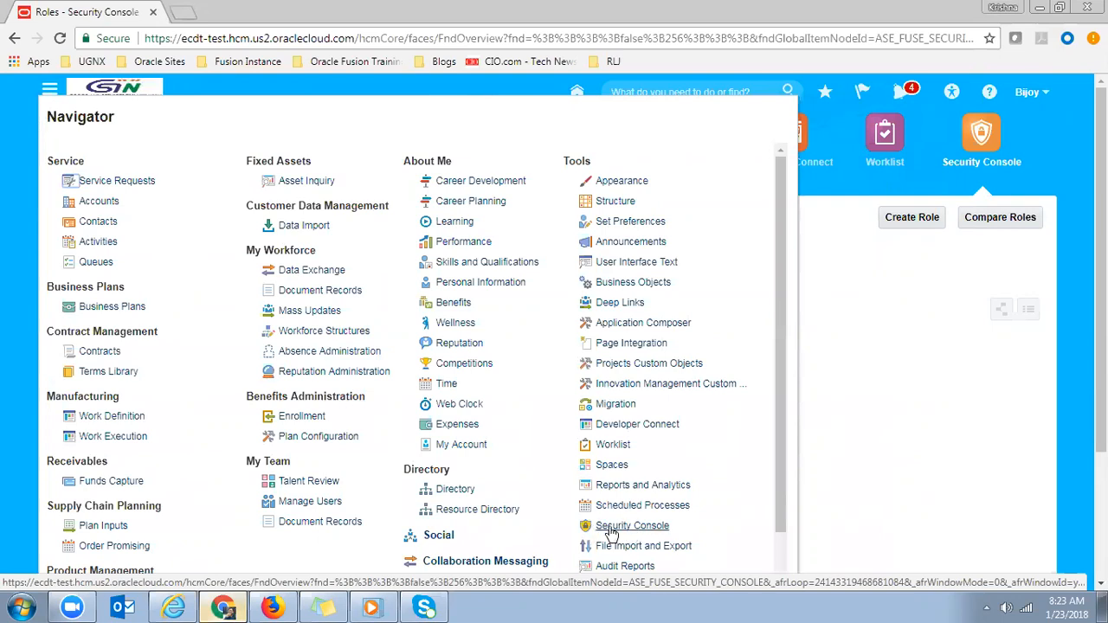
left_click(938, 446)
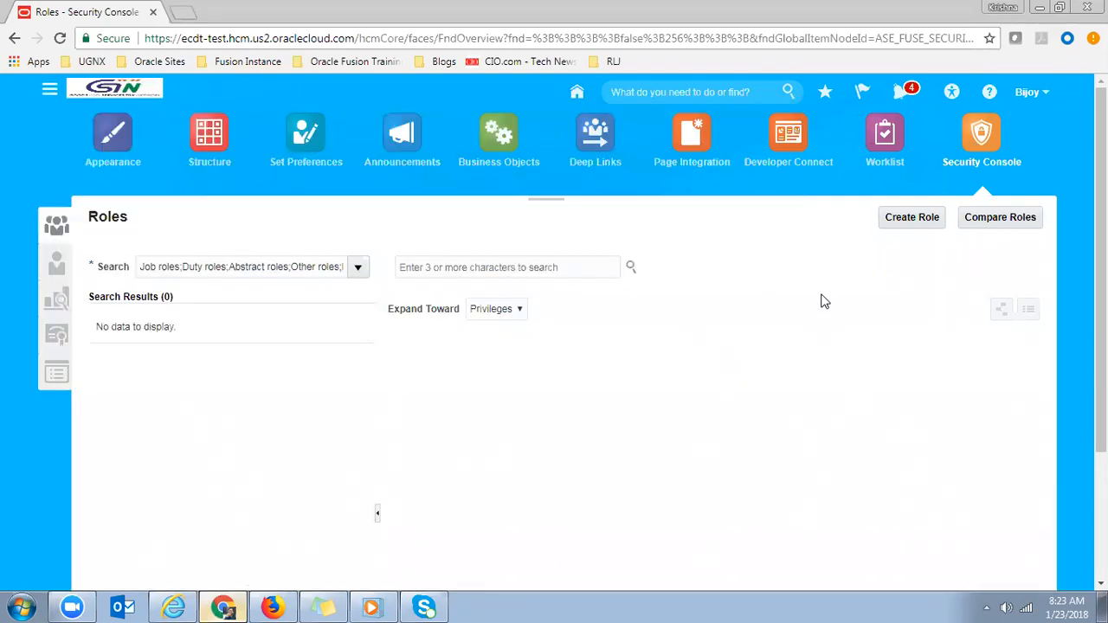
left_click(57, 227)
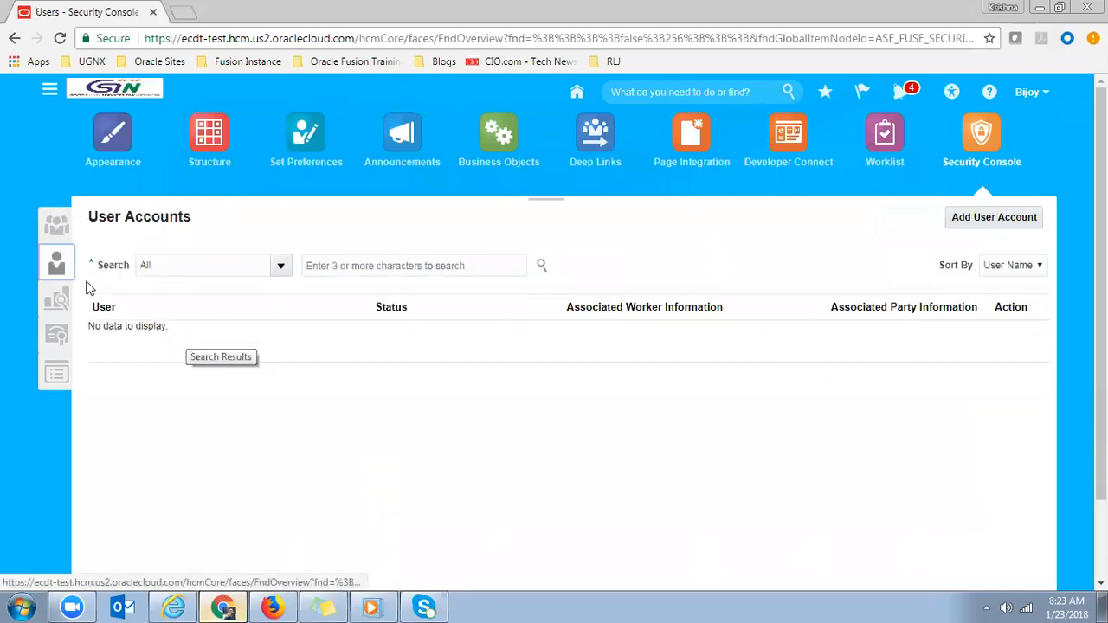
- Search for the existing user account and inspect its IT Security Manager role
left_click(335, 265)
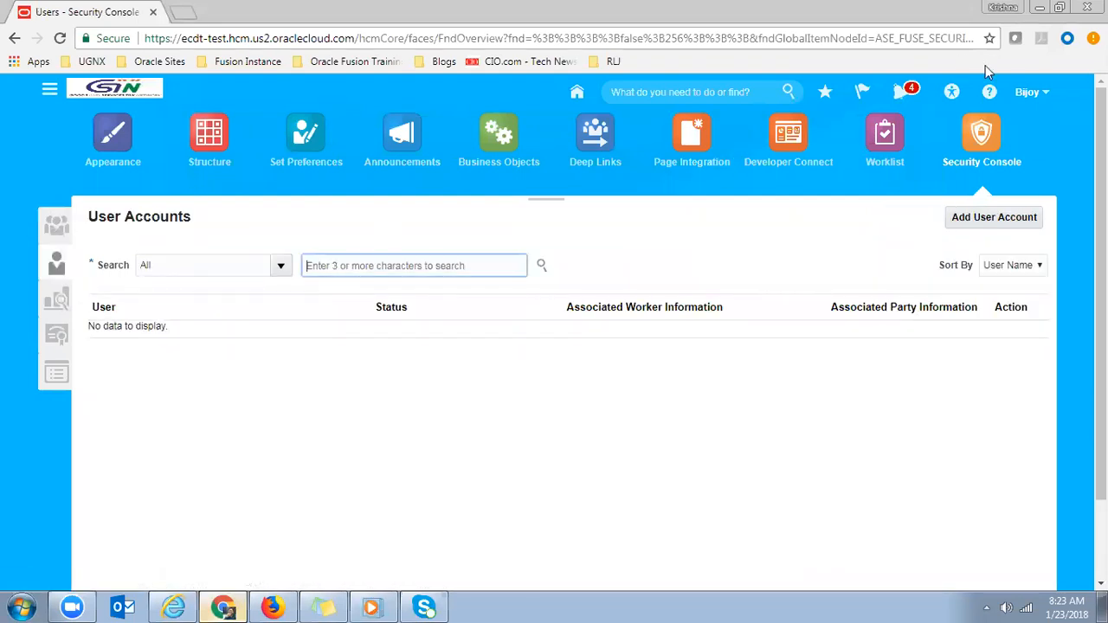
type("bijoy")
key("Return")
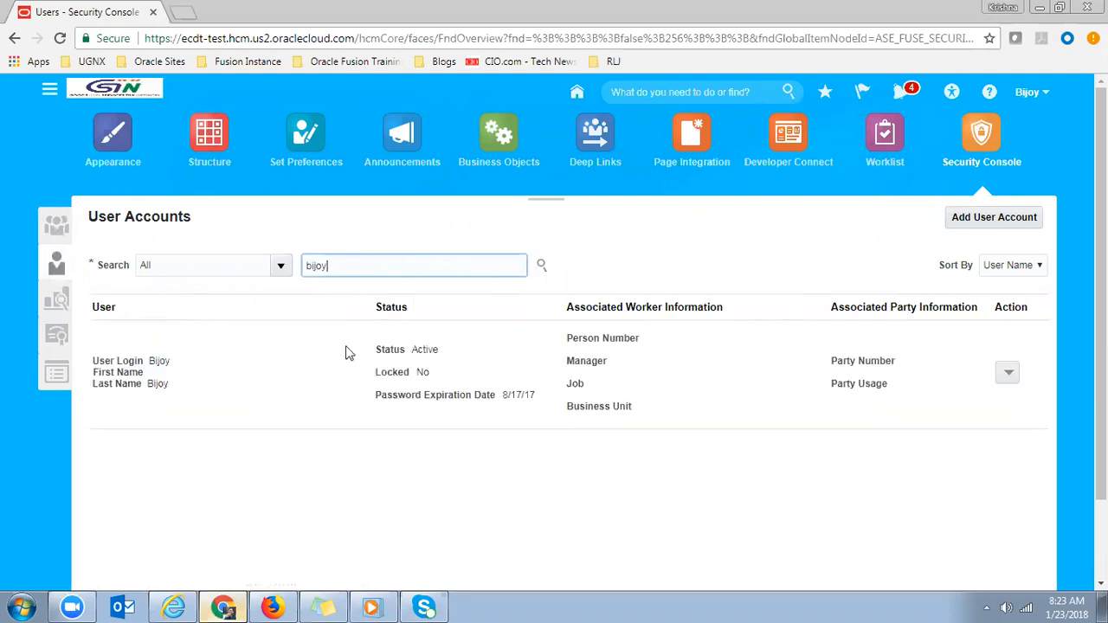
left_click(161, 362)
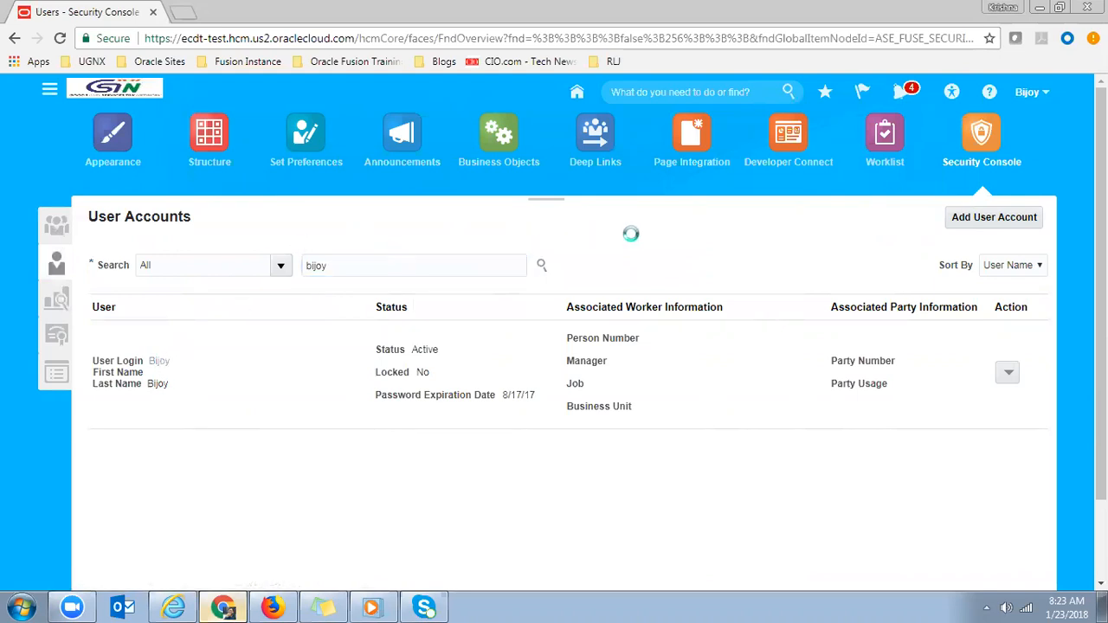
left_click_drag(1102, 433, 1102, 544)
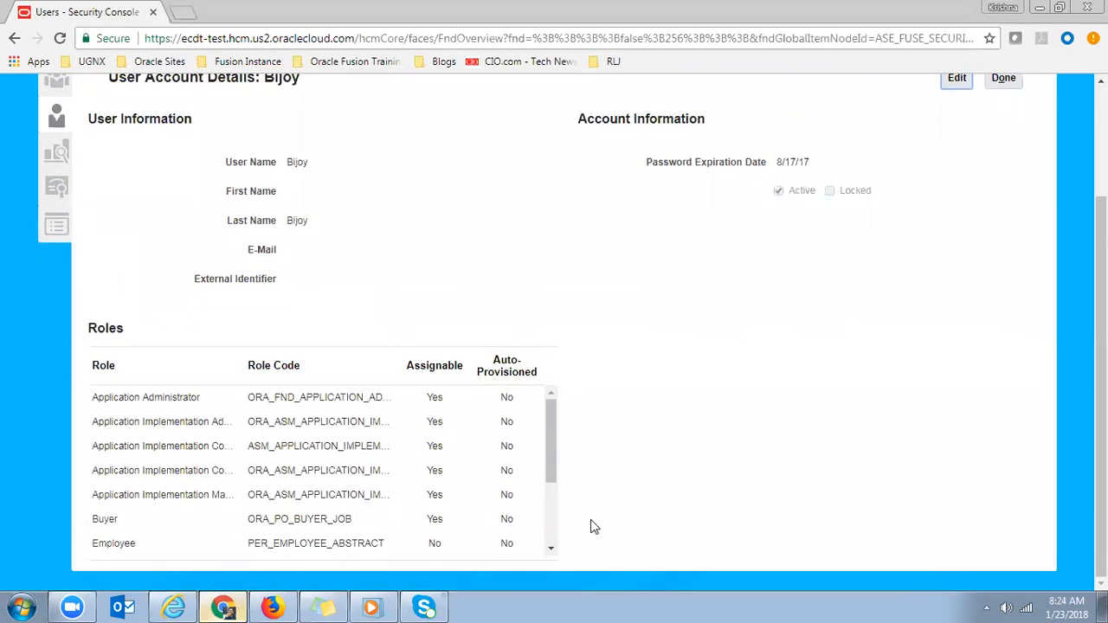
scroll(552, 554, "down", 3)
left_click(208, 502)
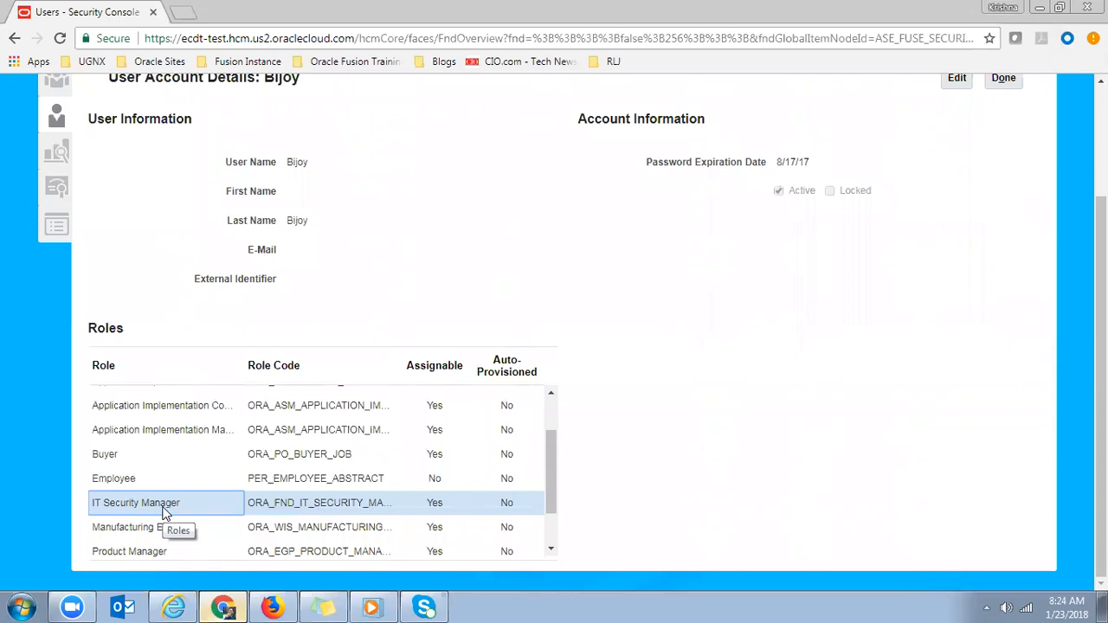
- Close the user details, clear the search text, and start a new user account
scroll(1102, 380, "up", 1)
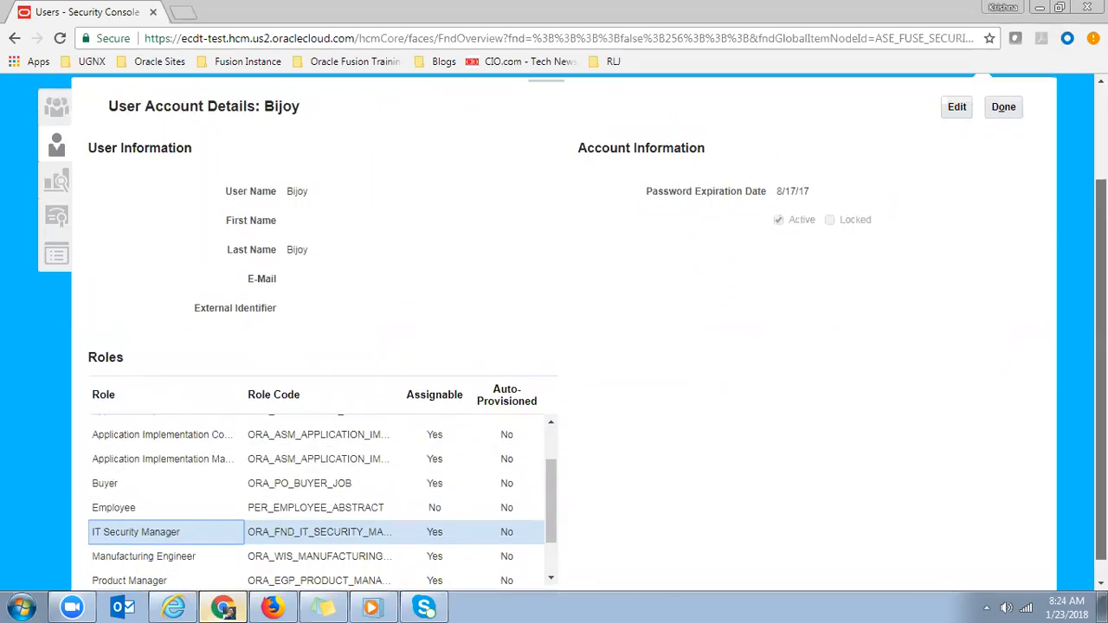
scroll(1101, 381, "up", 1)
left_click(1007, 149)
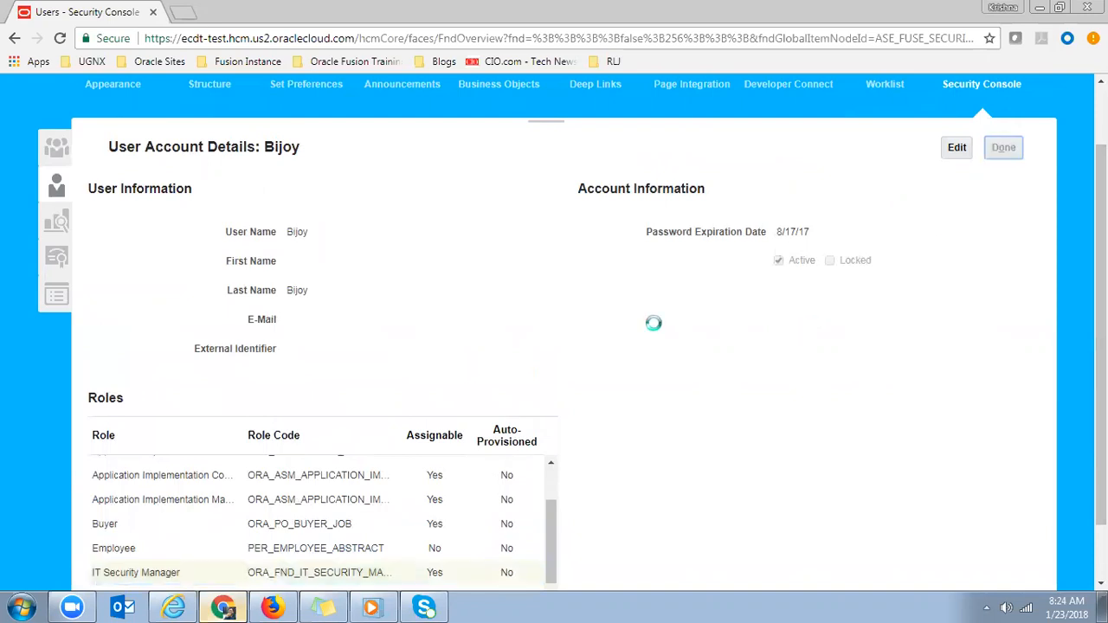
double_click(345, 190)
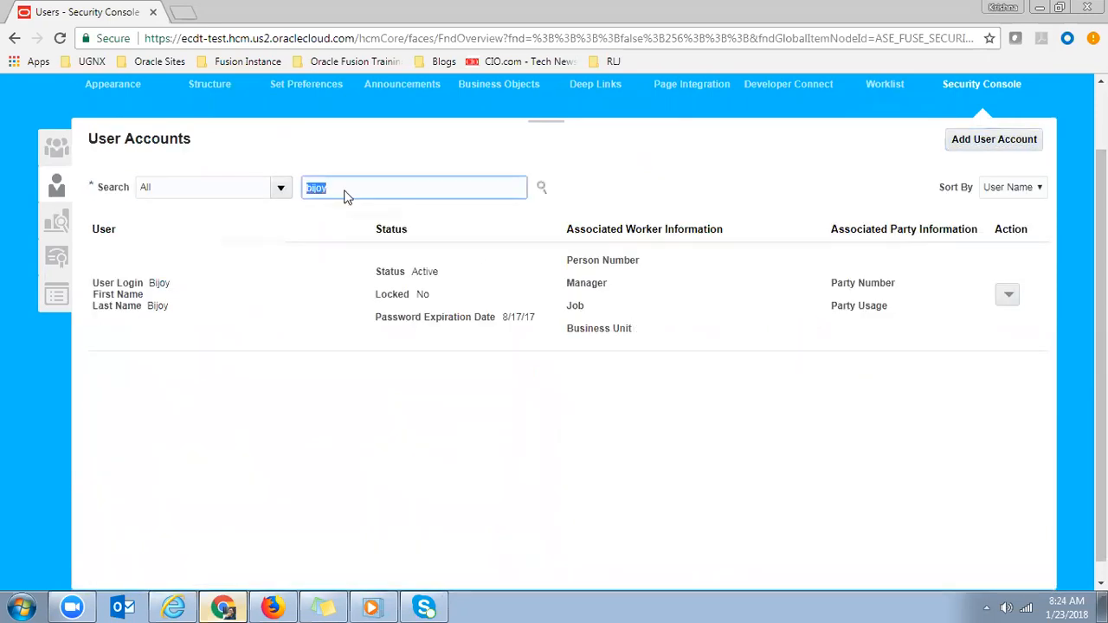
key("BackSpace")
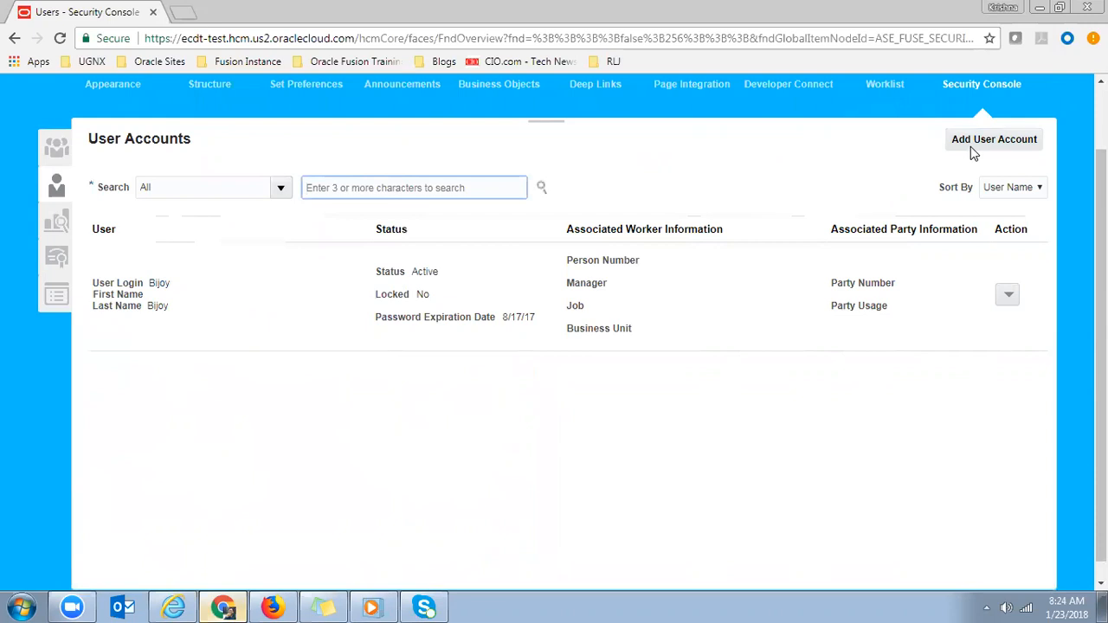
left_click(977, 146)
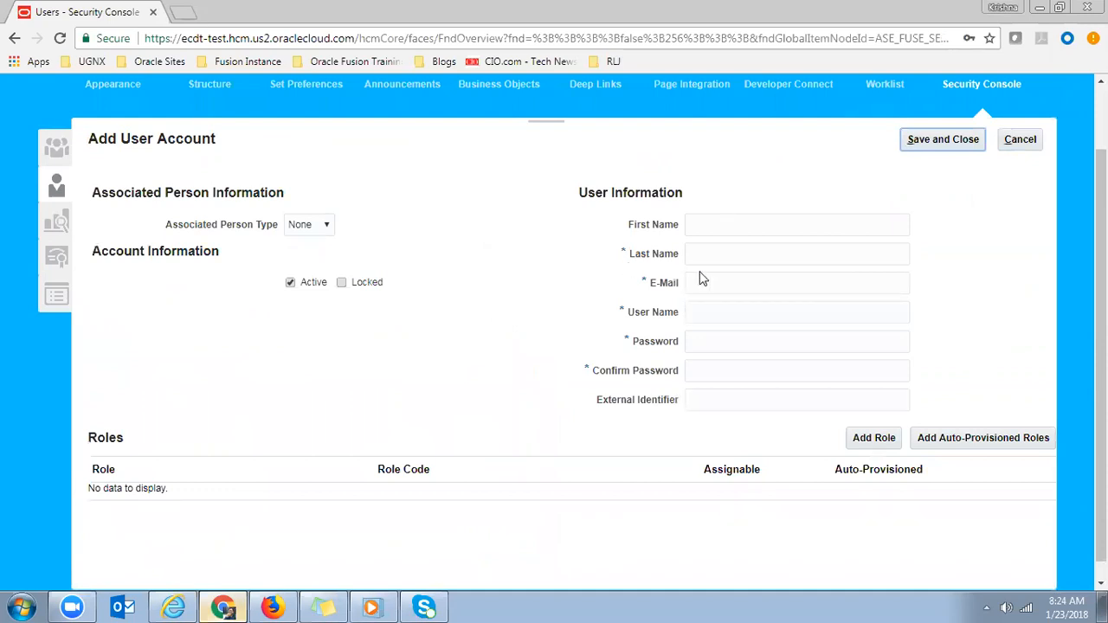
left_click(727, 254)
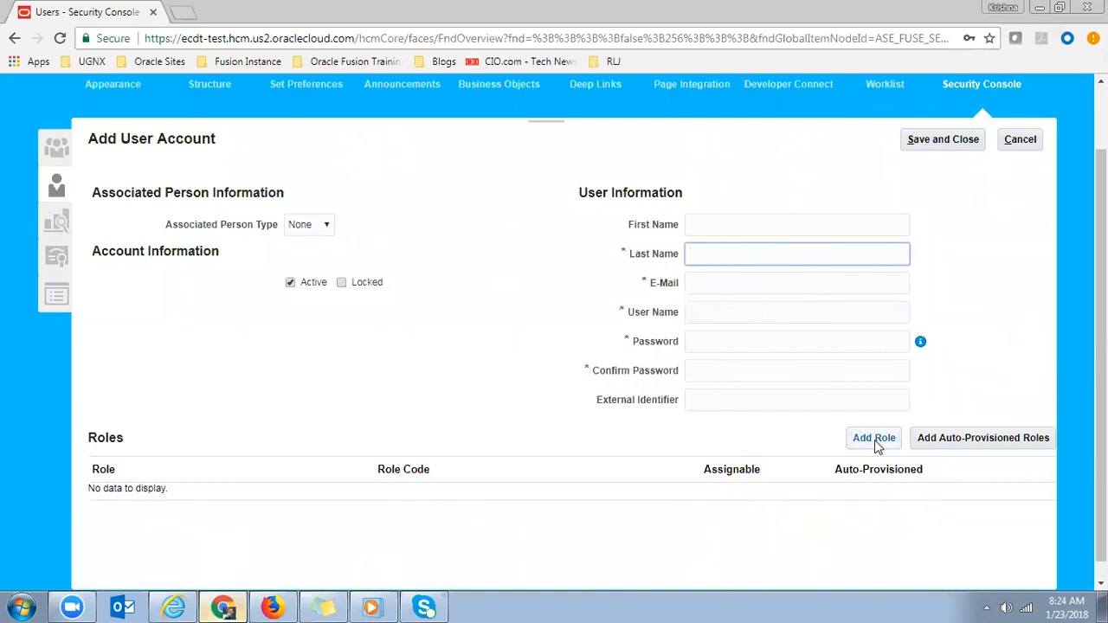
left_click(527, 362)
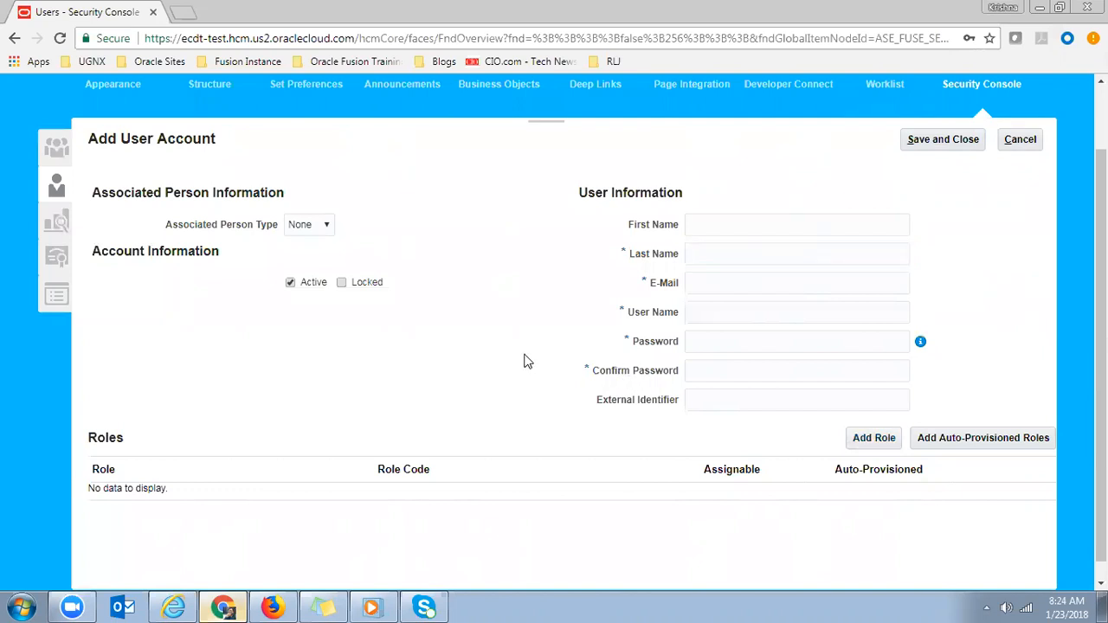
left_click(736, 282)
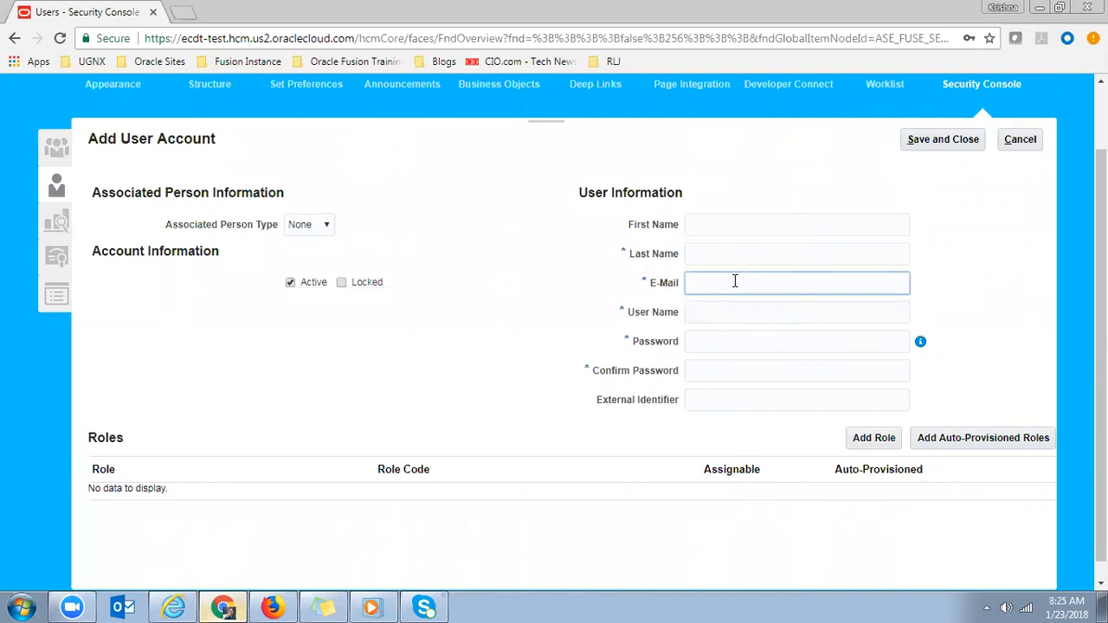
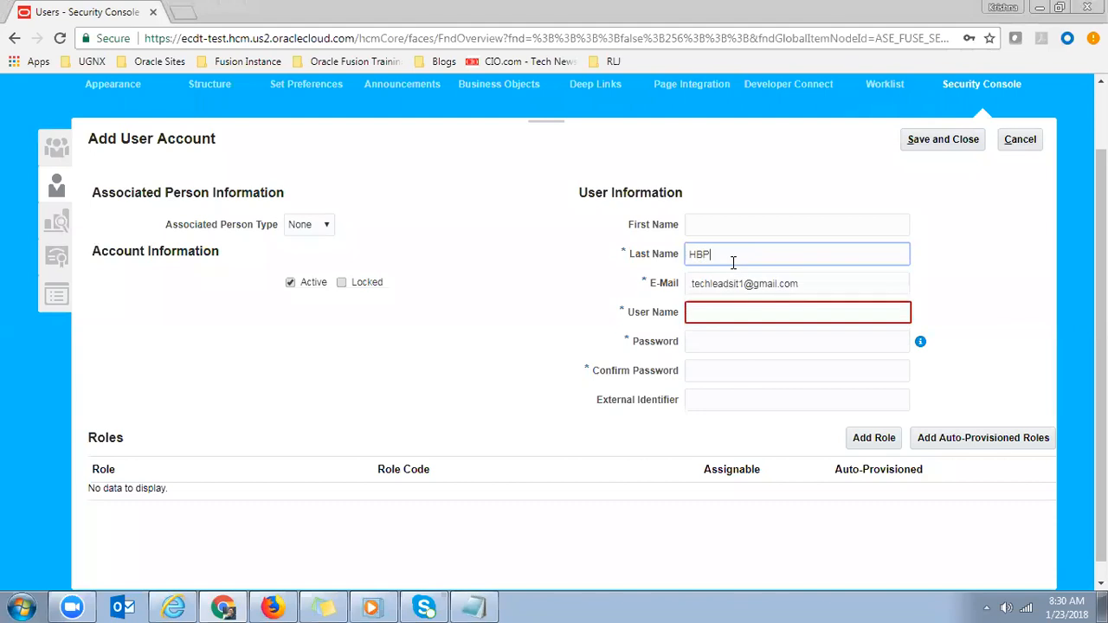
- Begin typing the new user's last name on the Add User Account form
type("Krishna")
- Finish the last name and copy it into the User Name field
key("Tab")
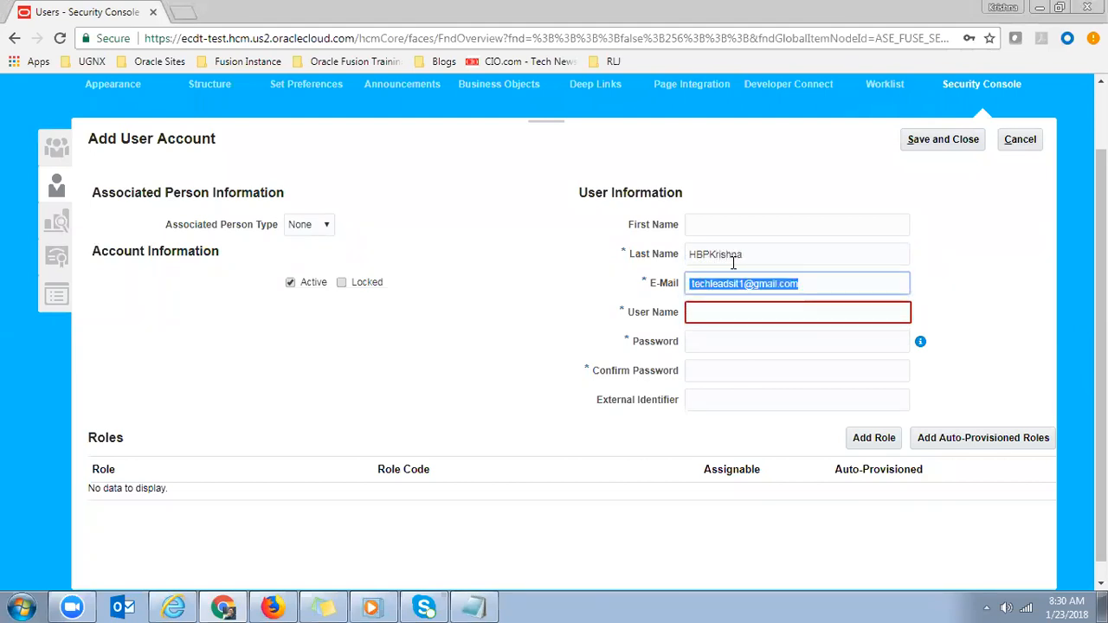
double_click(774, 252)
key("ctrl+c")
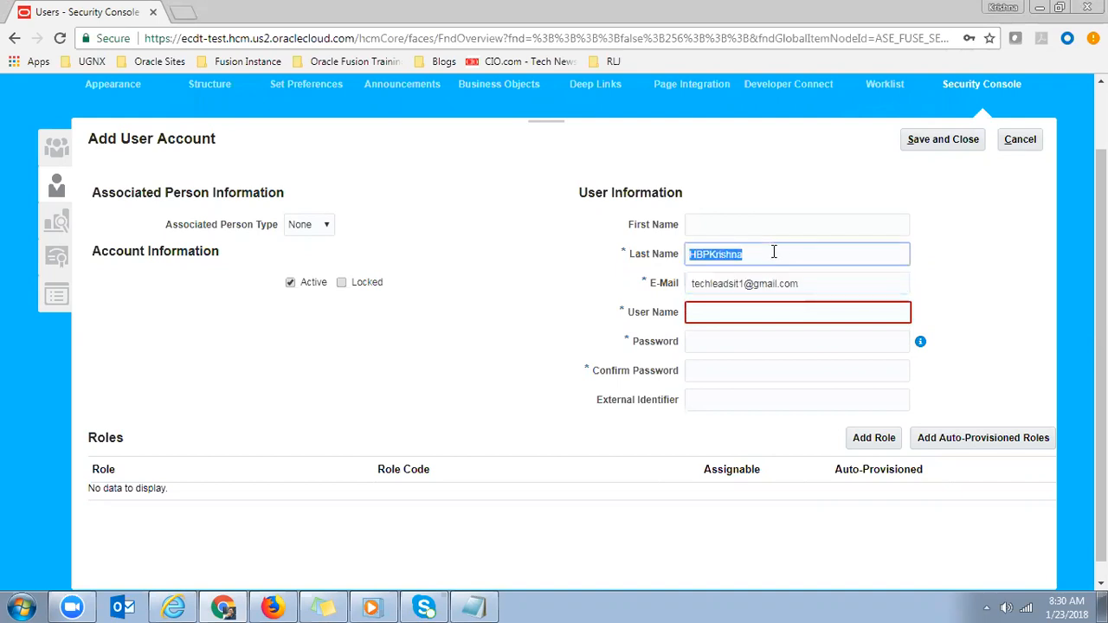
left_click(715, 313)
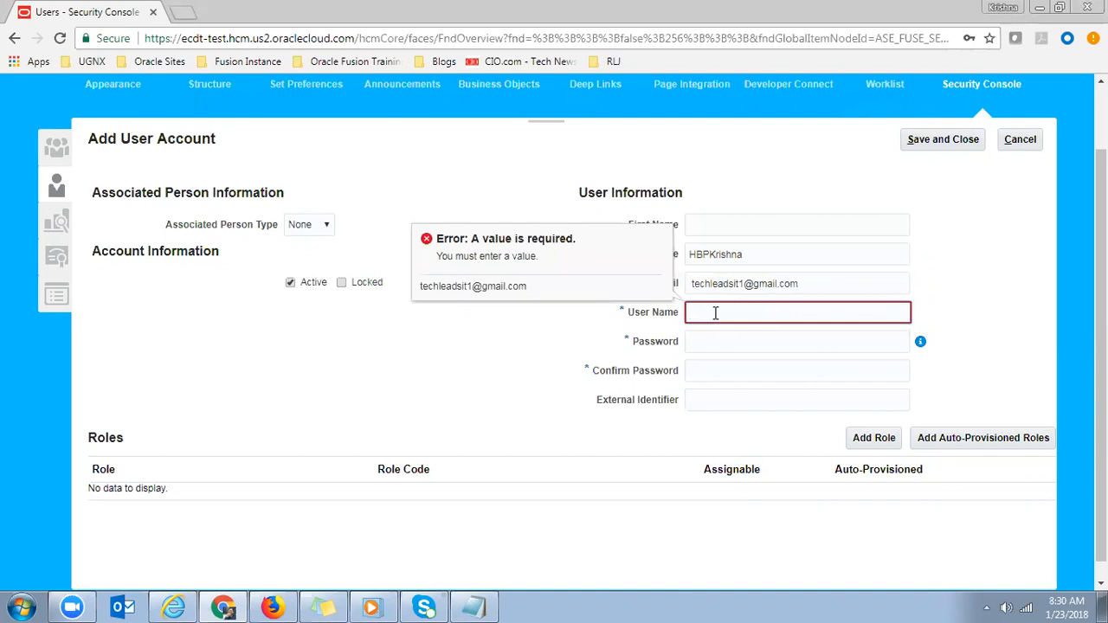
key("ctrl+v")
key("Tab")
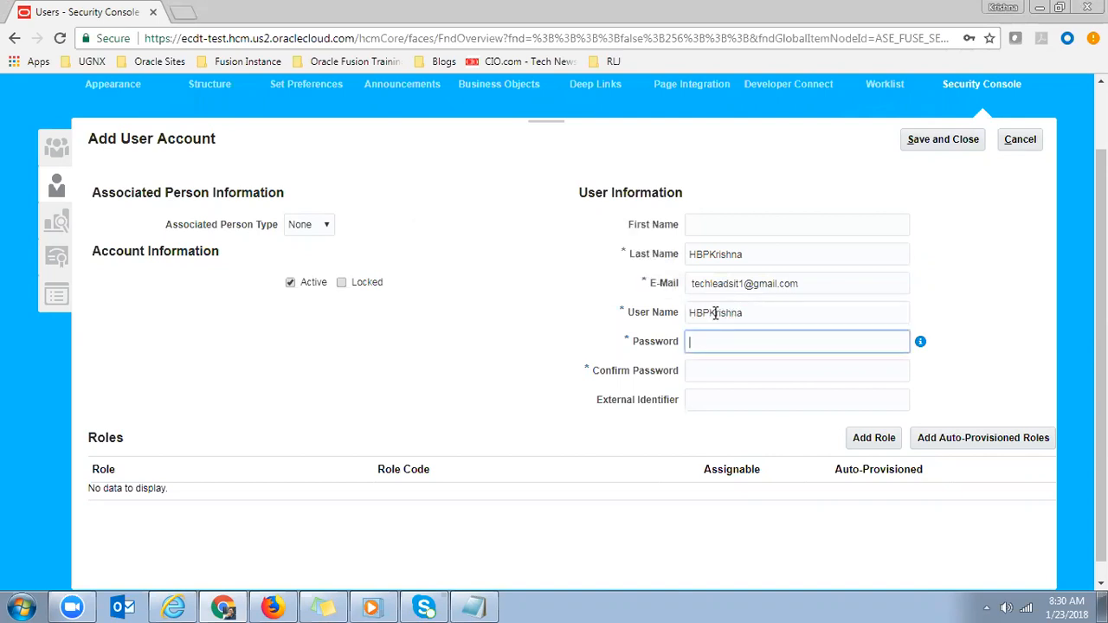
left_click(819, 283)
double_click(819, 283)
key("ctrl+a")
left_click(773, 317)
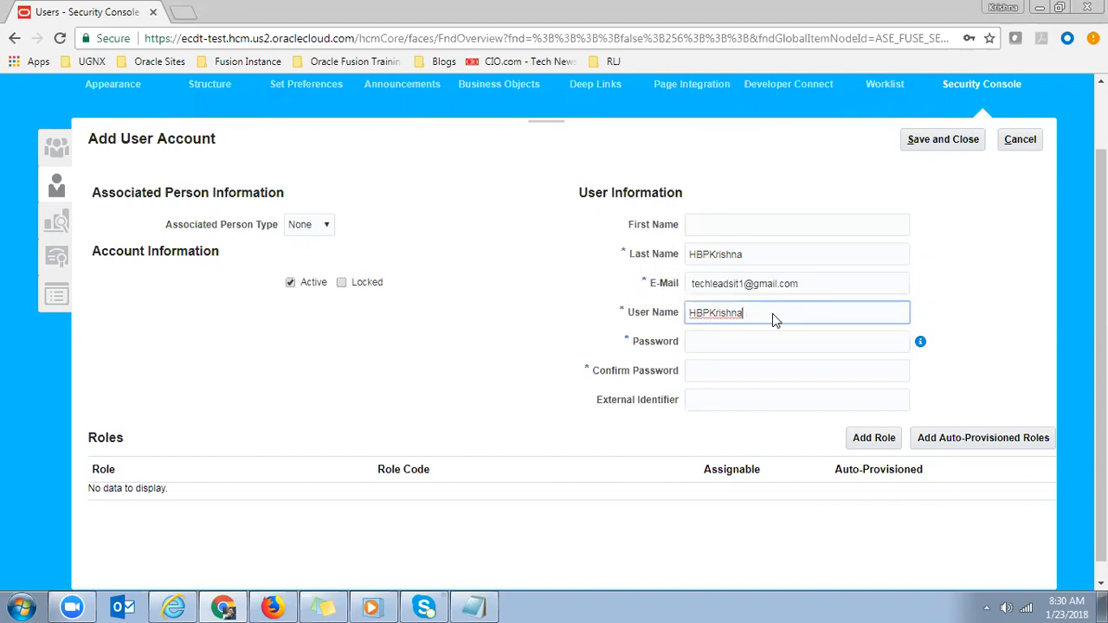
double_click(772, 313)
left_click(770, 251)
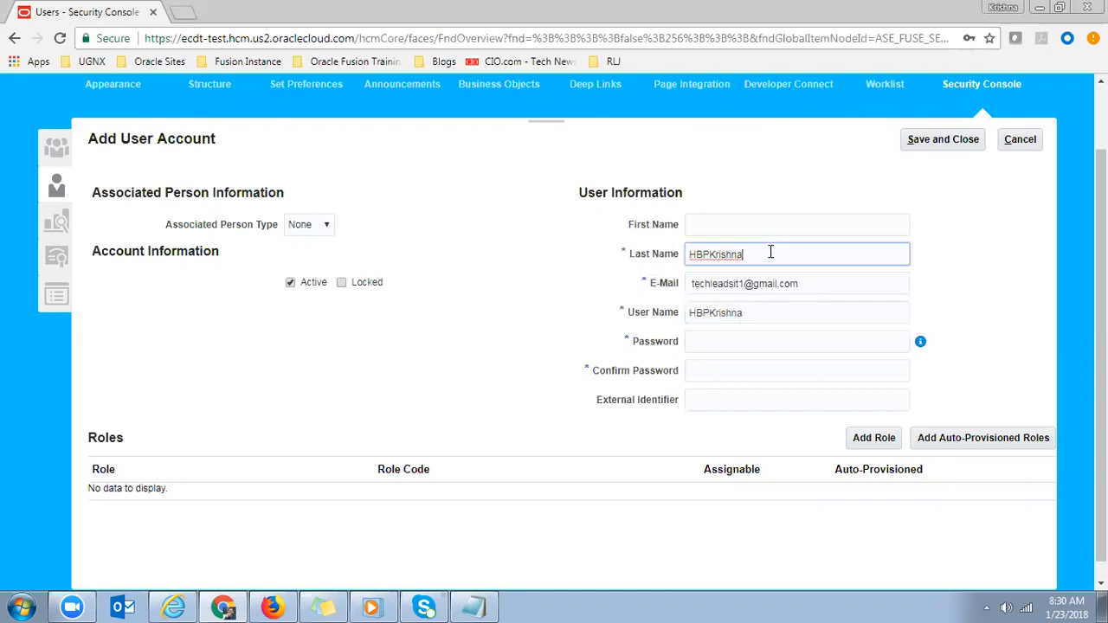
double_click(742, 312)
- Enter the same password in Password and Confirm Password
left_click(706, 339)
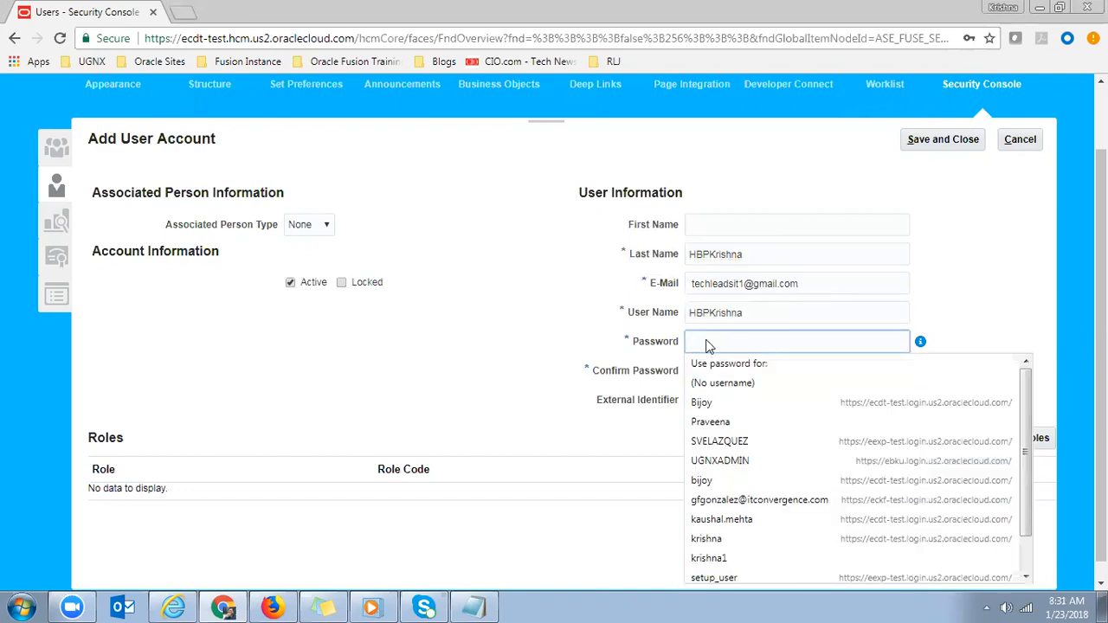
type("Welcome1")
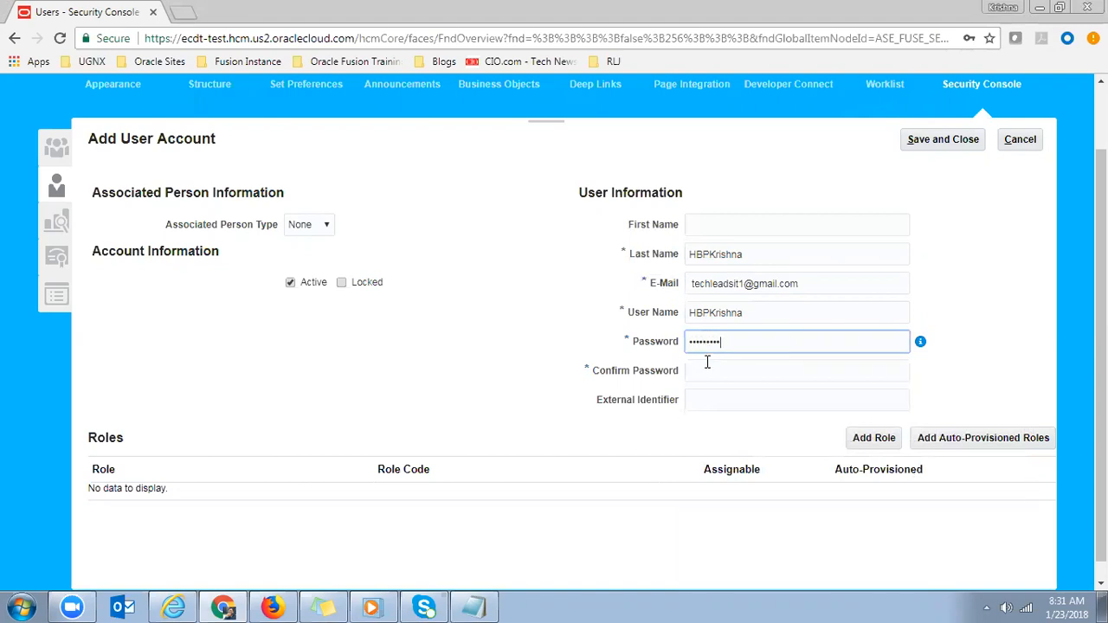
left_click(704, 364)
type("We")
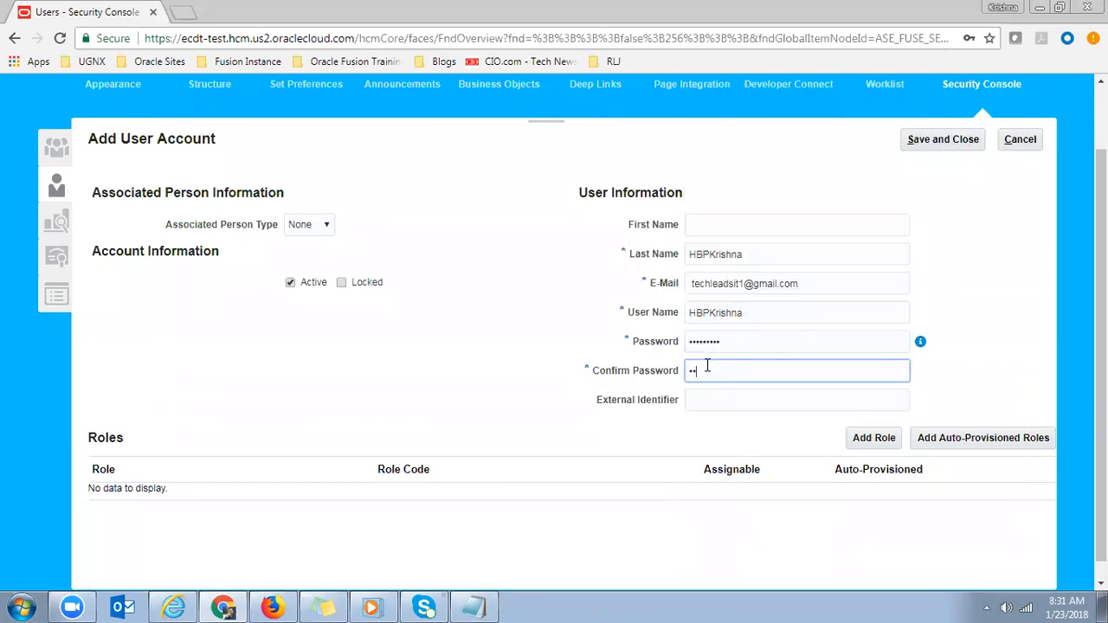
type("lcome1")
scroll(950, 203, "down", 1)
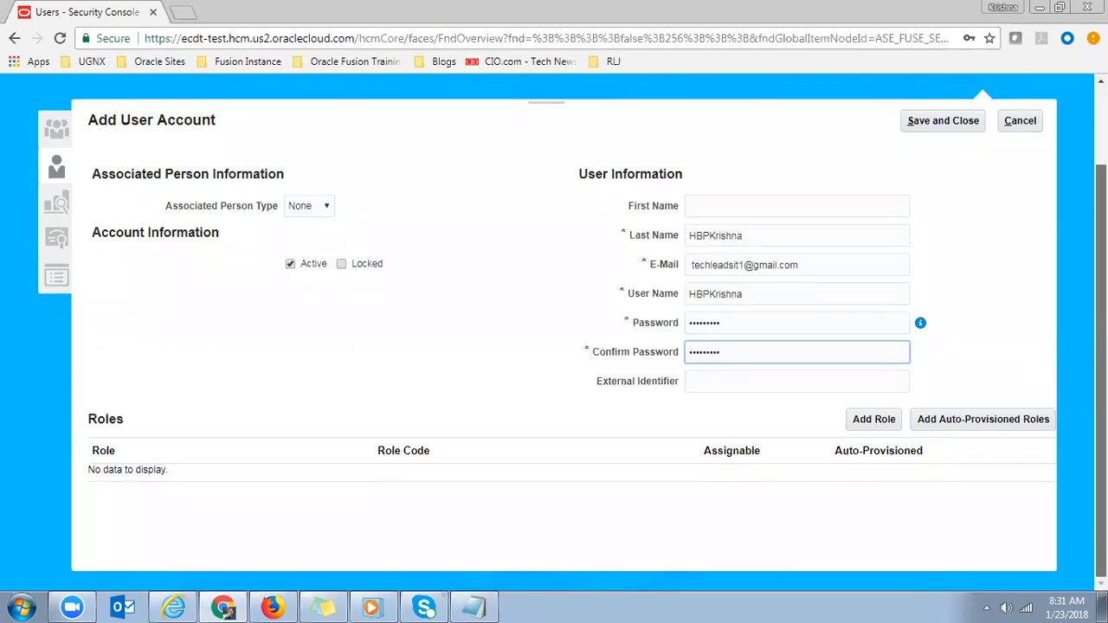
- Search the roles to assign for 'Employee'
left_click(875, 420)
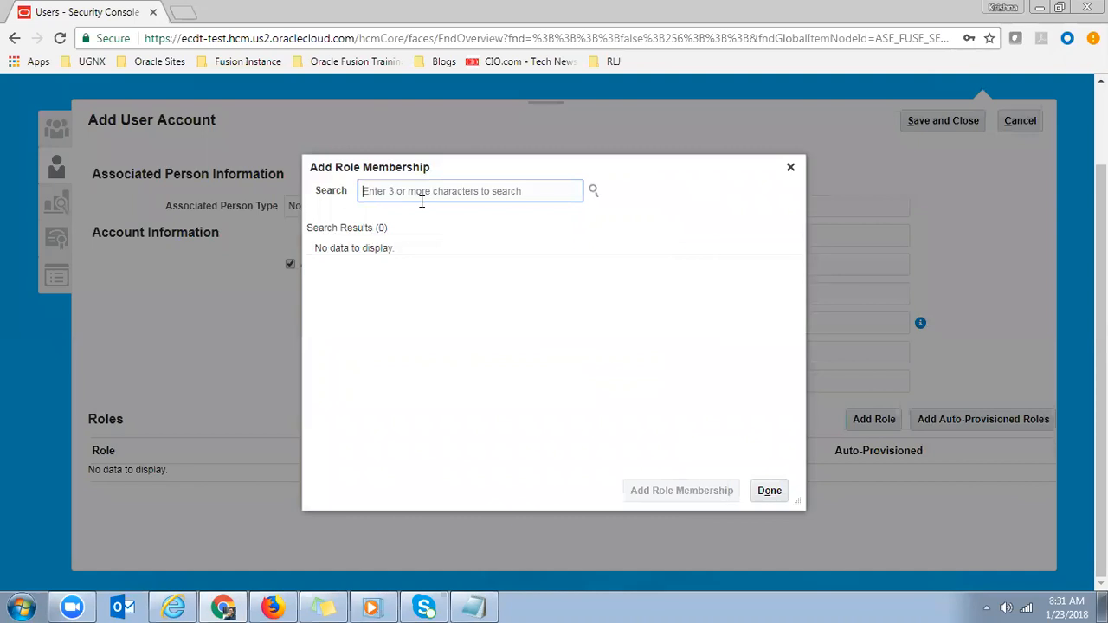
type("Employee")
key("Return")
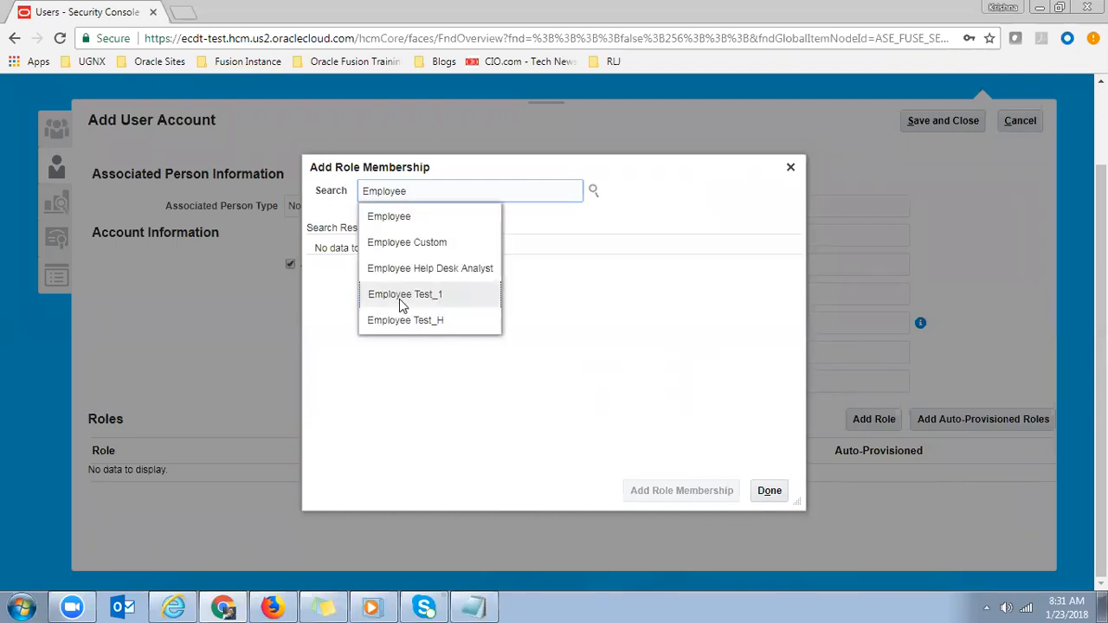
left_click(417, 219)
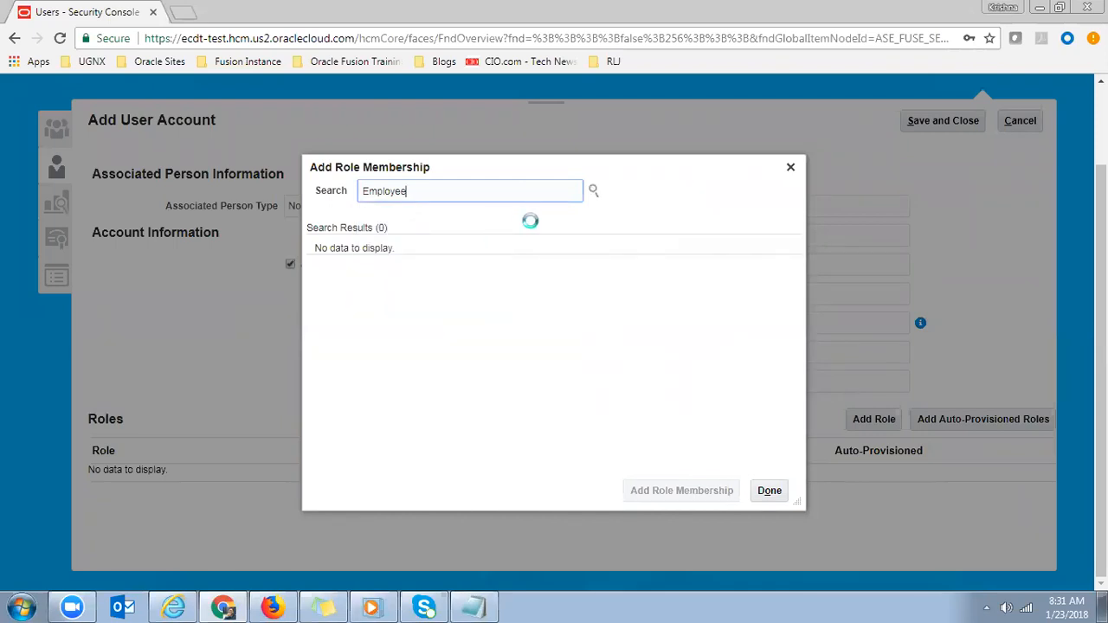
left_click(594, 192)
- Compare the Employee role results, examining the PER_EMPLOYEE_ABSTRACT code
left_click(405, 268)
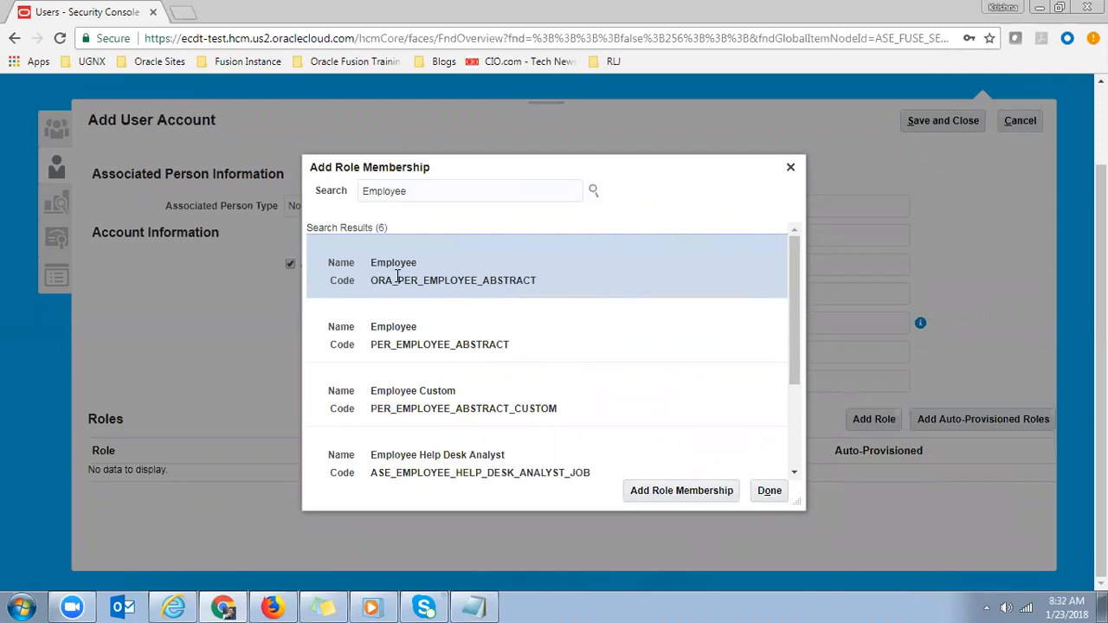
left_click(377, 329)
left_click(406, 269)
left_click(381, 333)
left_click(407, 265)
left_click(386, 328)
left_click(416, 256)
left_click(376, 337)
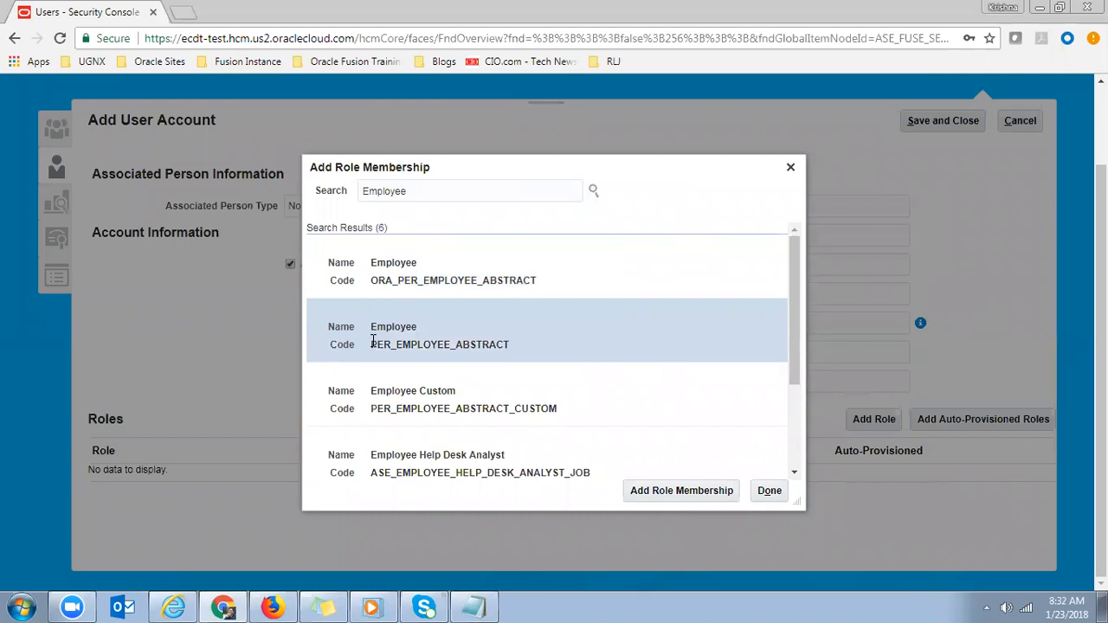
left_click_drag(373, 340, 487, 353)
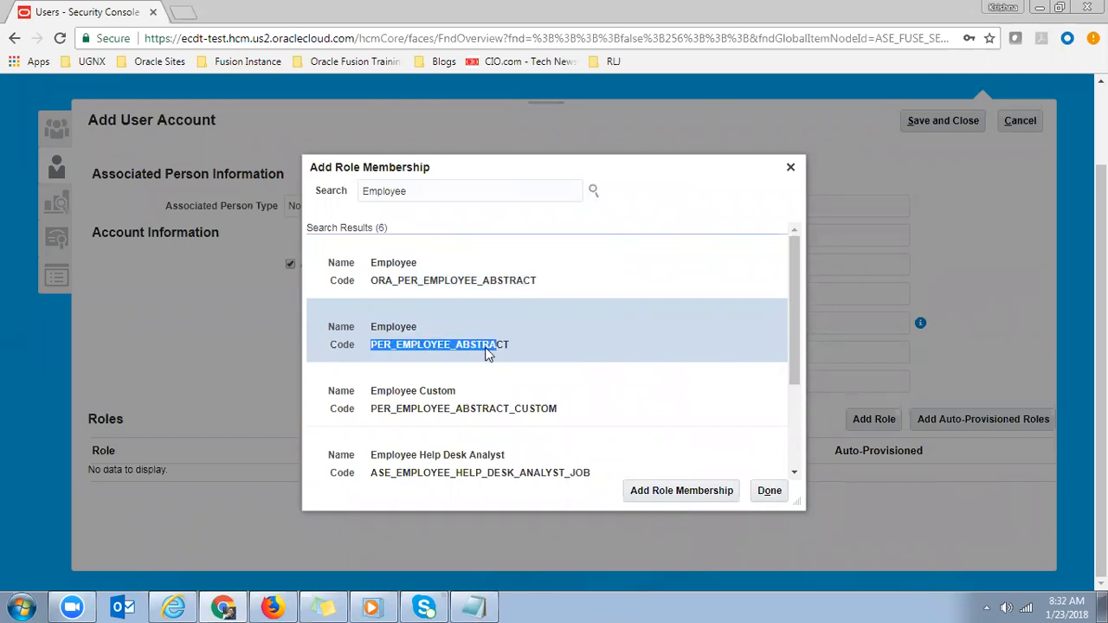
left_click(419, 357)
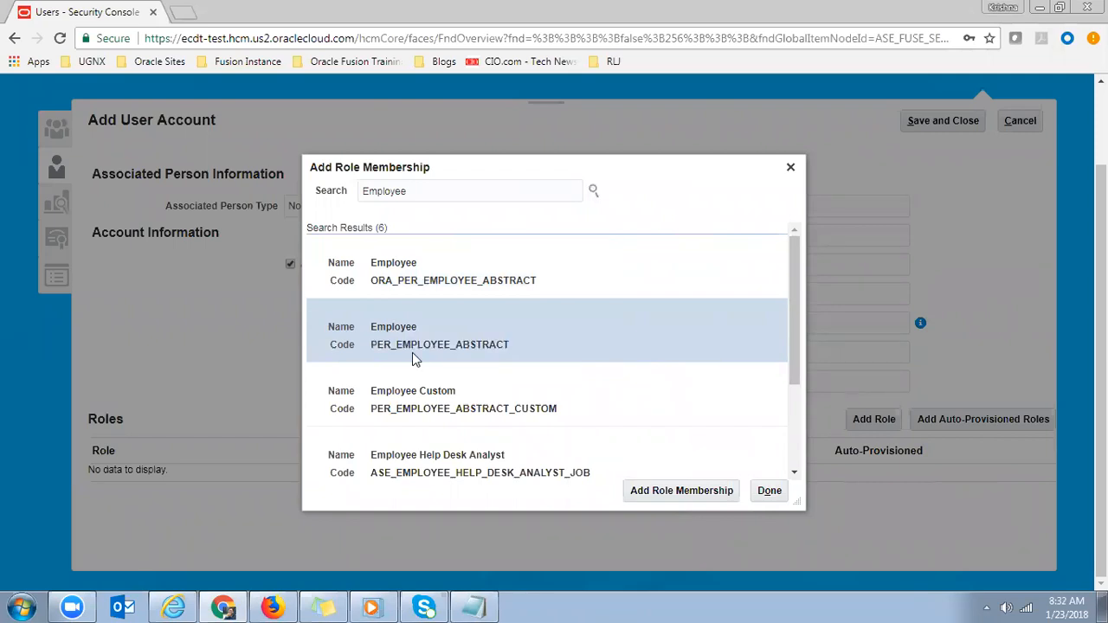
left_click_drag(372, 345, 499, 345)
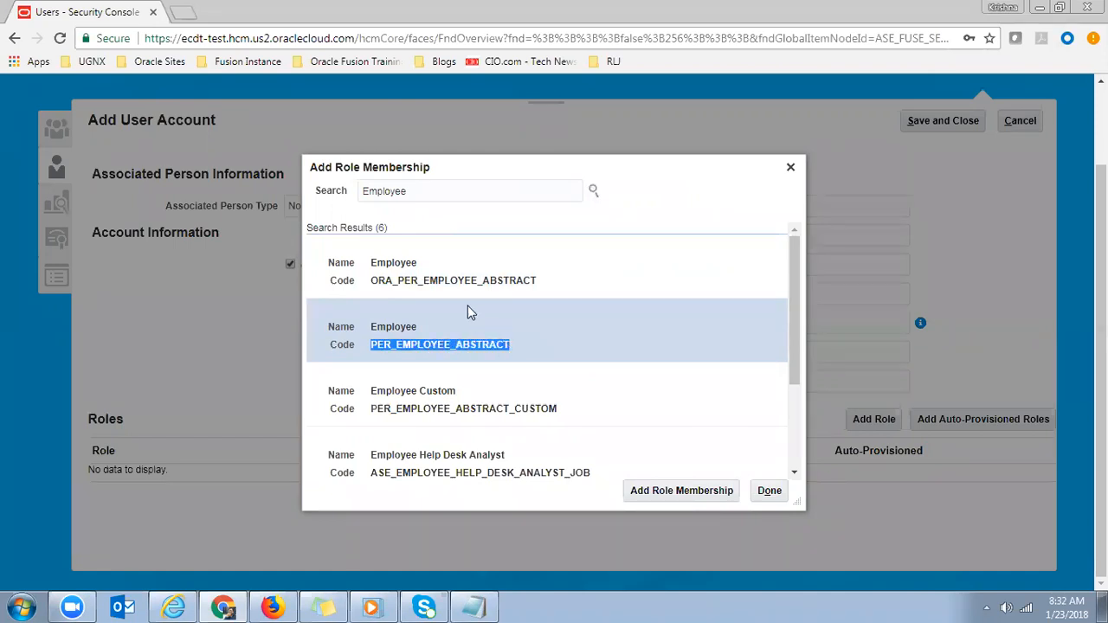
- Select the ORA_PER_EMPLOYEE_ABSTRACT Employee role and highlight its code
left_click(432, 286)
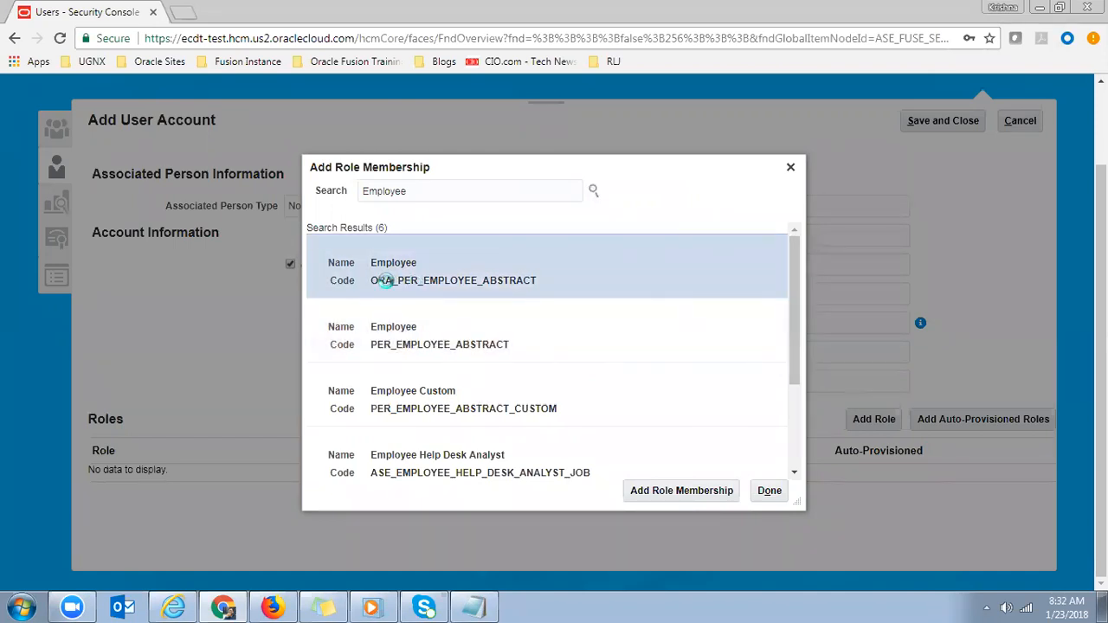
left_click_drag(371, 282, 538, 280)
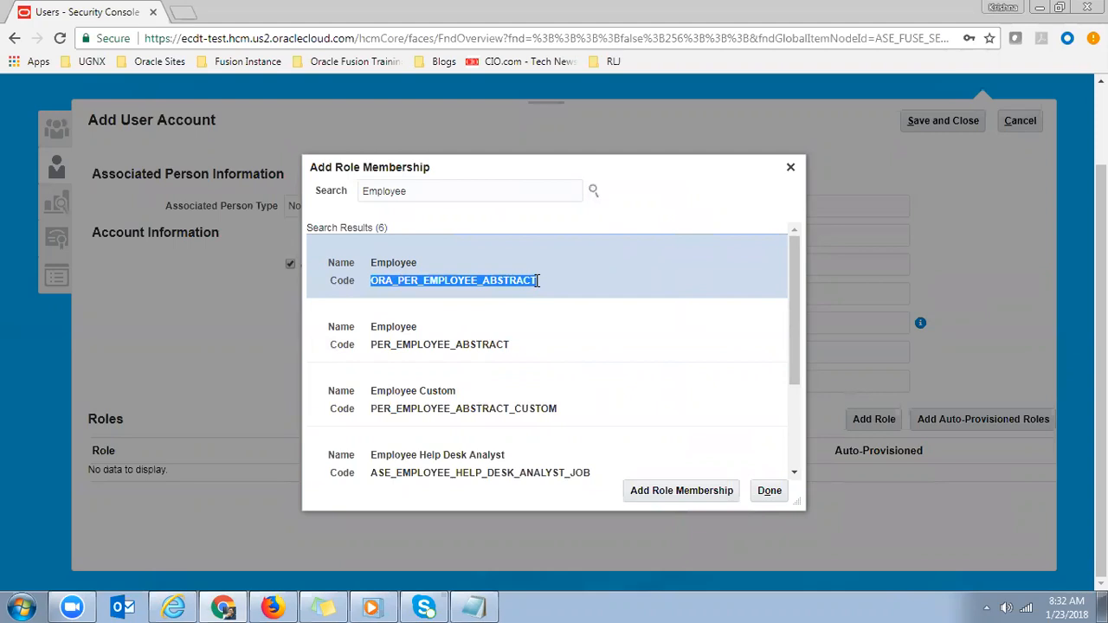
double_click(423, 194)
- Search roles for Procurement Manager and select the Procurement Manager 123UAE result
type("Procu")
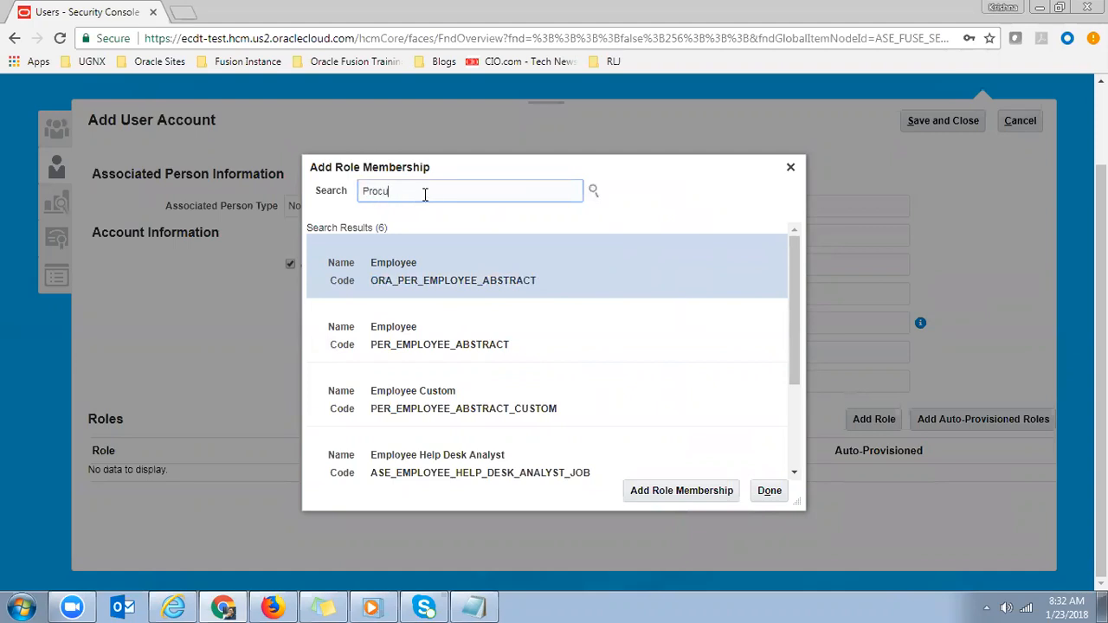
type("rement")
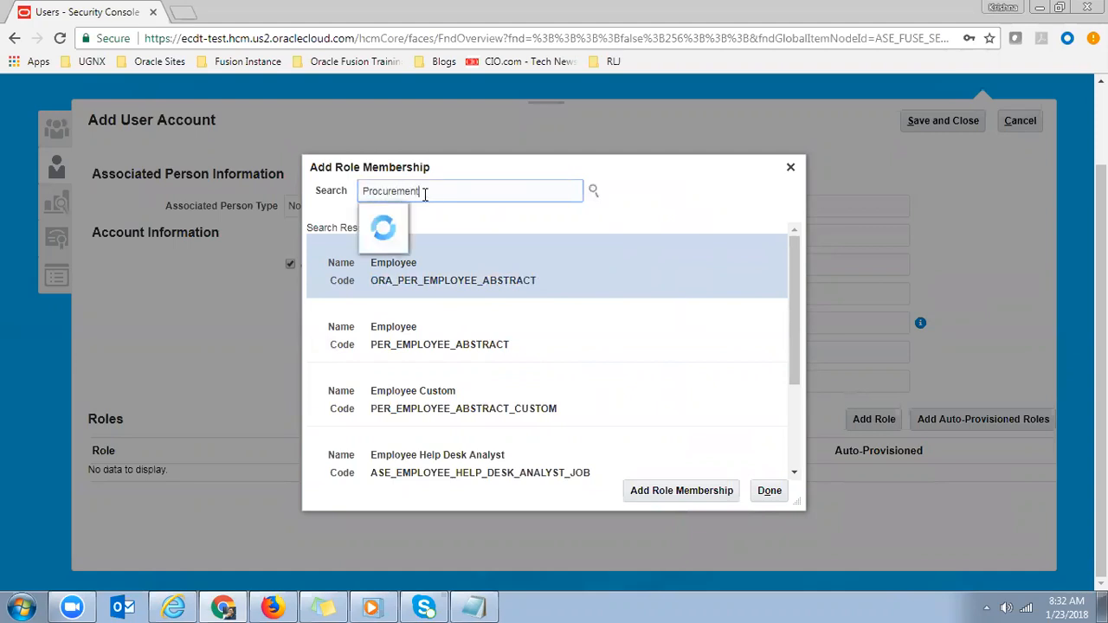
type(" Manager")
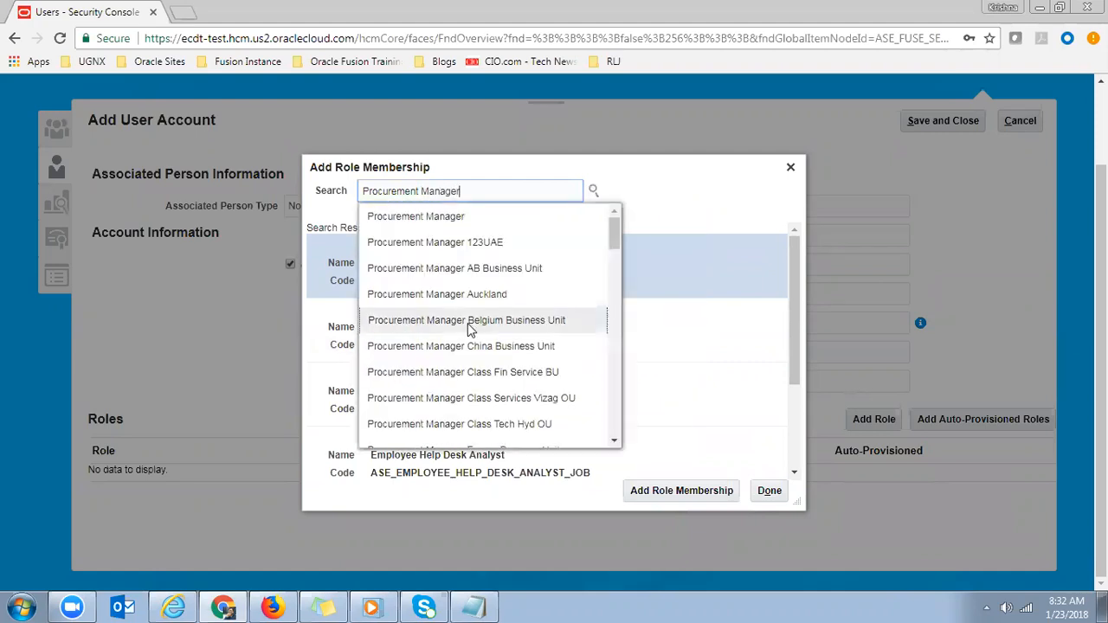
left_click(437, 224)
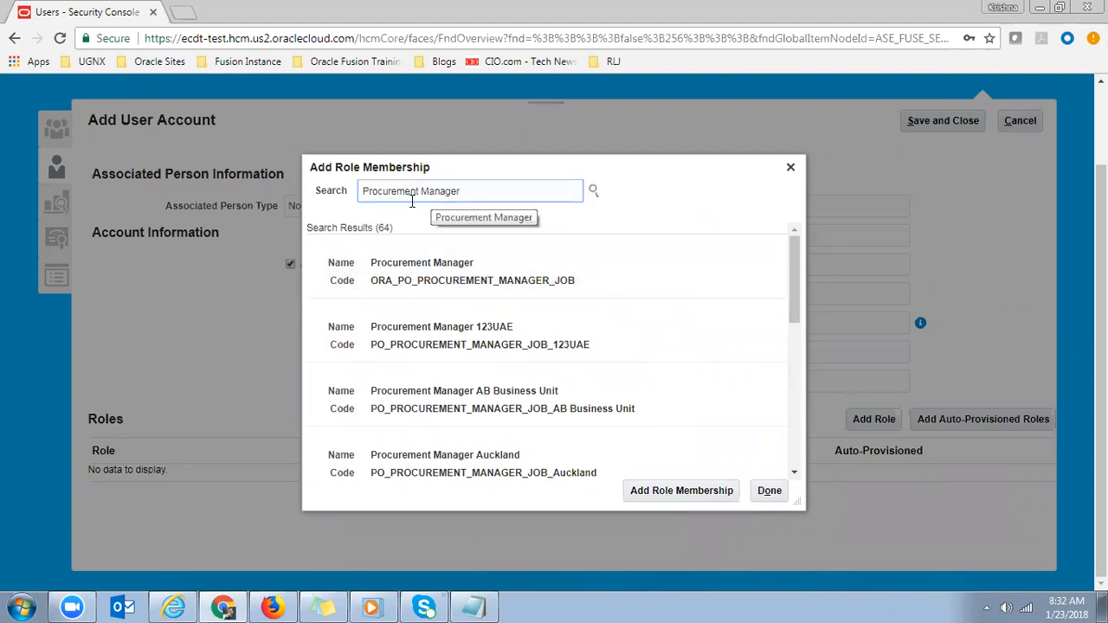
left_click(406, 281)
left_click(373, 344)
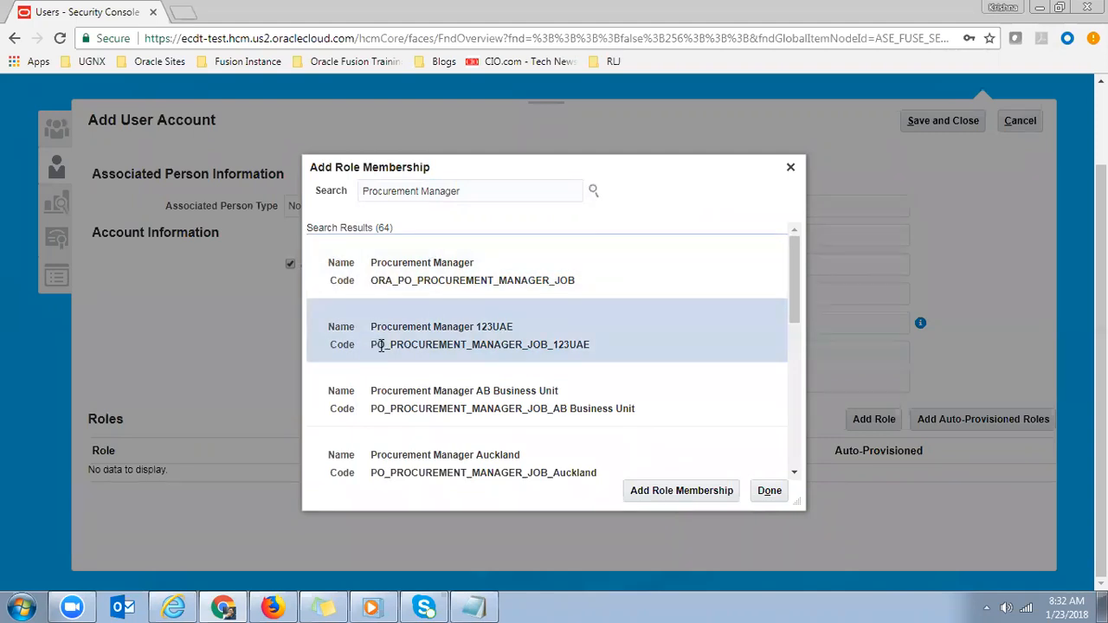
- Replace the role search text with 'Order Manager', correcting the typo
triple_click(472, 191)
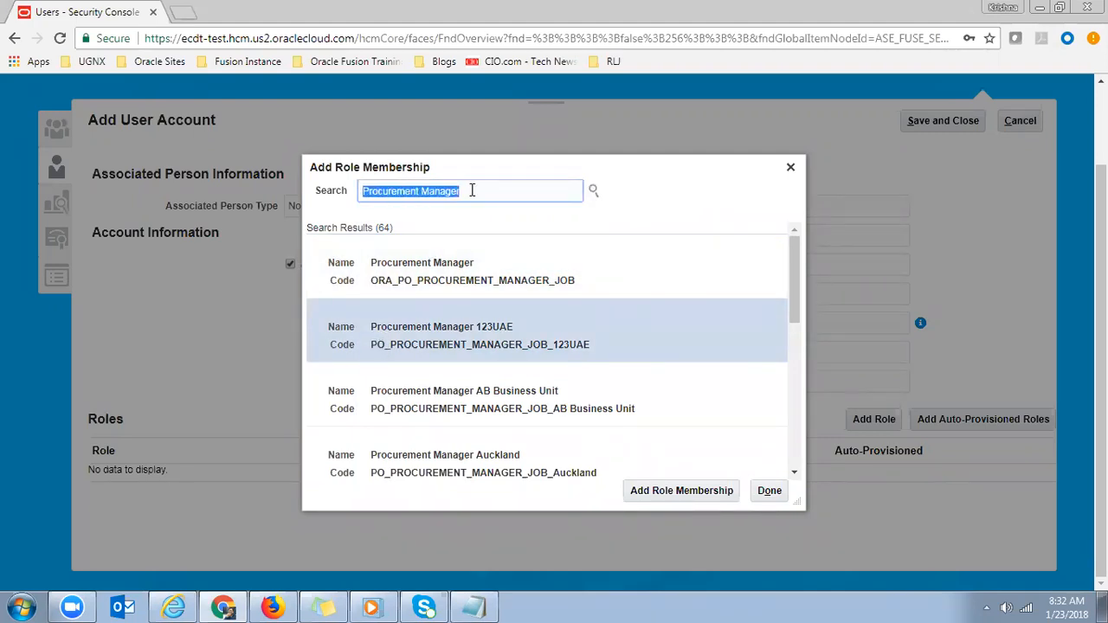
type("Order Manag")
type("ger")
key("BackSpace")
key("BackSpace")
key("BackSpace")
type("er")
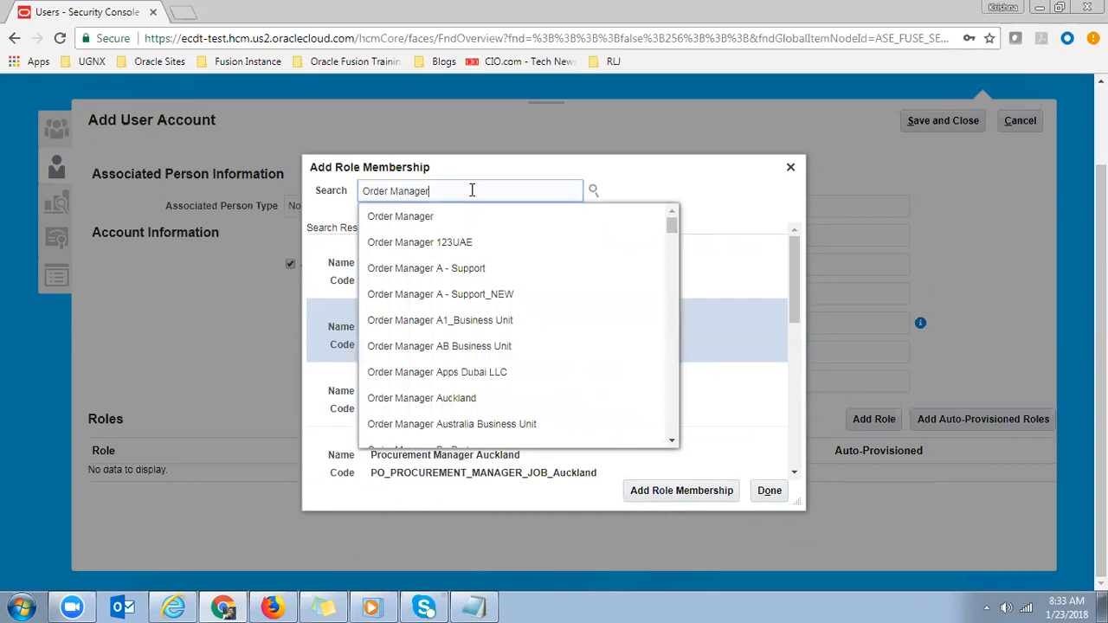
- Run the Order Manager role search and mark the DOO prefix in the top role code
left_click(426, 218)
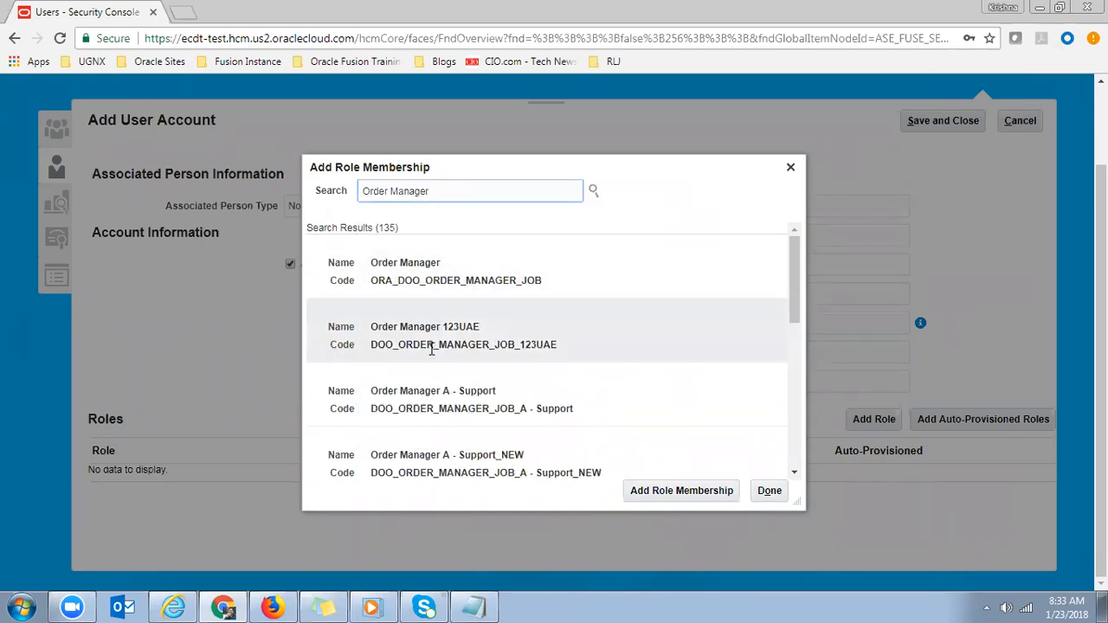
left_click_drag(371, 344, 388, 344)
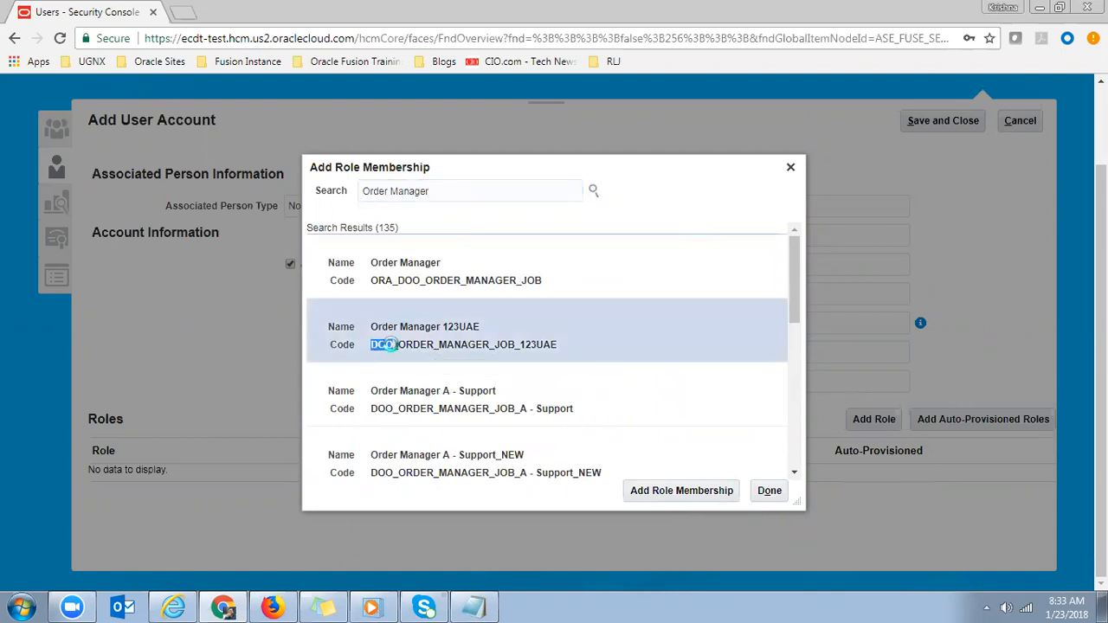
left_click(376, 344)
left_click_drag(372, 345, 392, 347)
triple_click(466, 193)
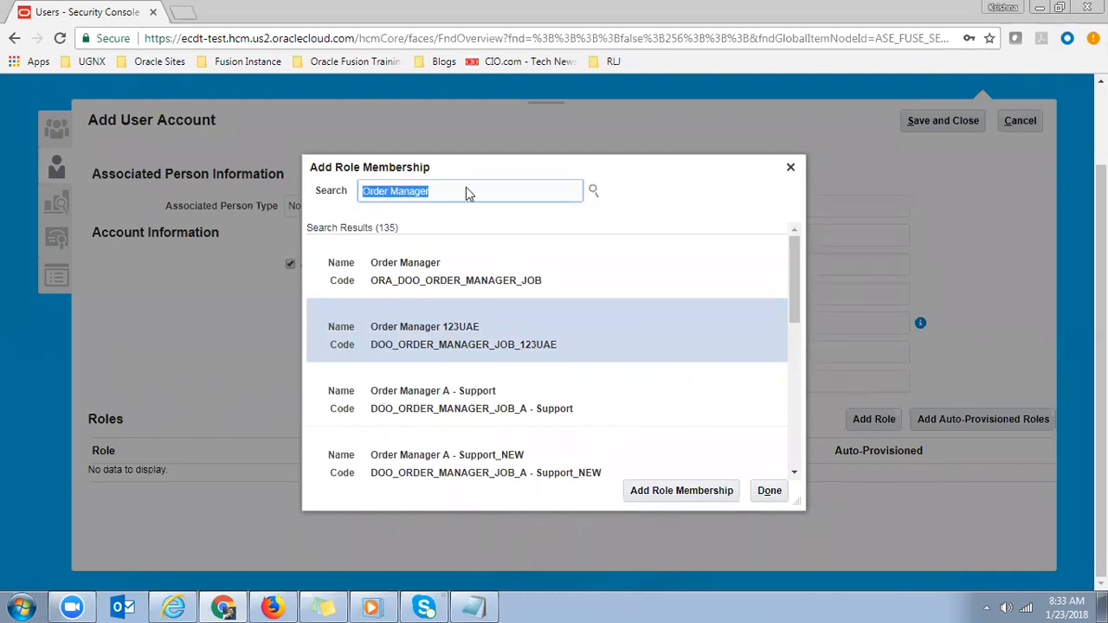
- Search Employee roles and settle on the ORA_PER_EMPLOYEE_ABSTRACT row after comparing codes
type("E")
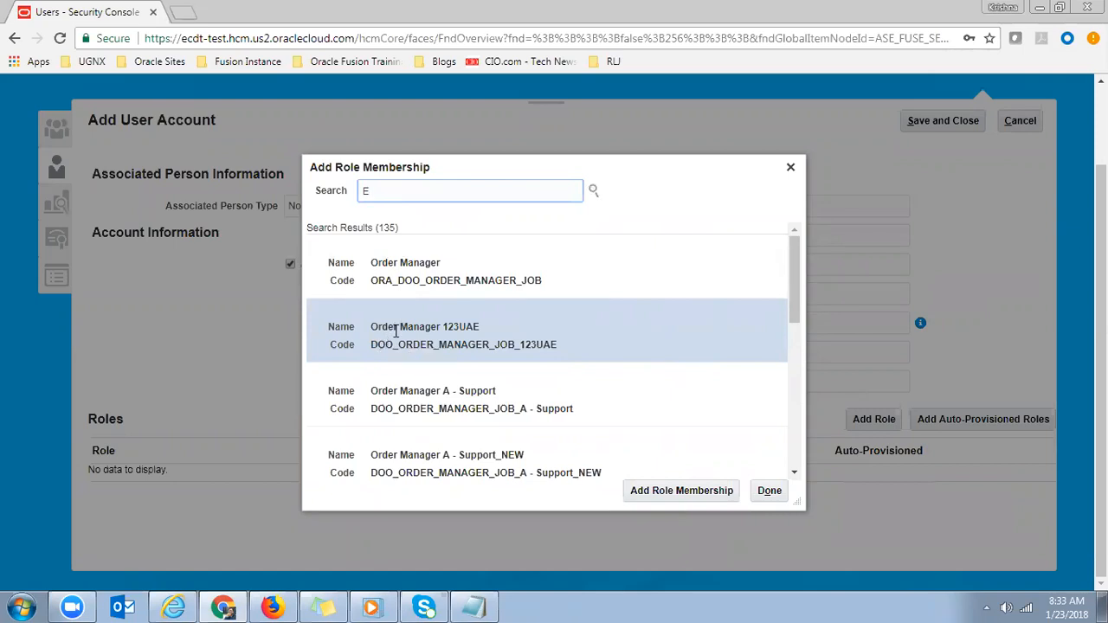
type("mployee")
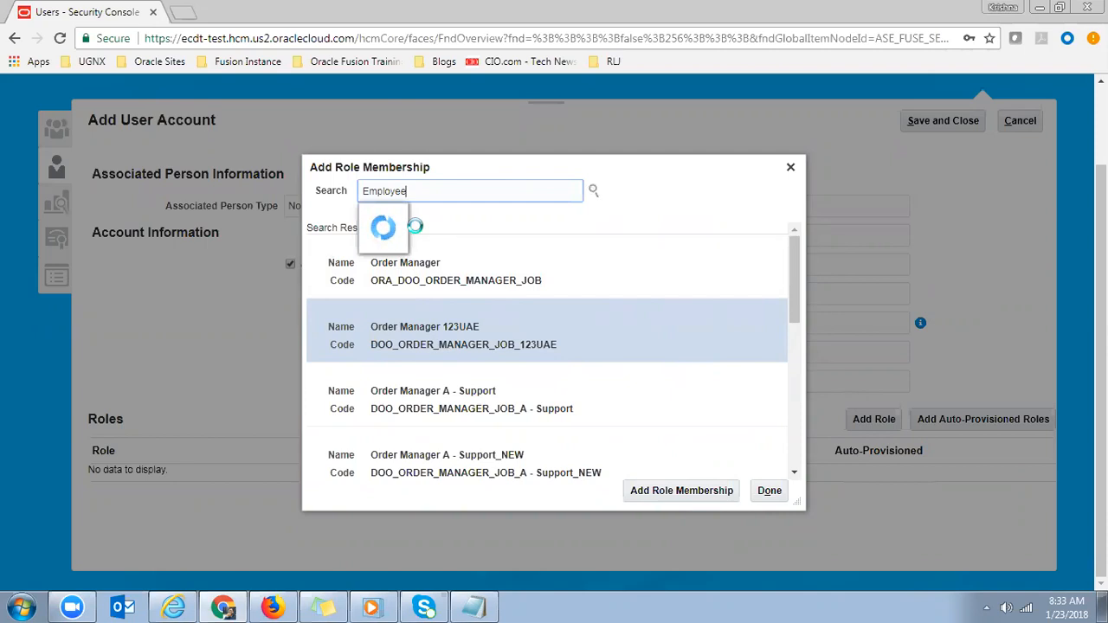
left_click(414, 220)
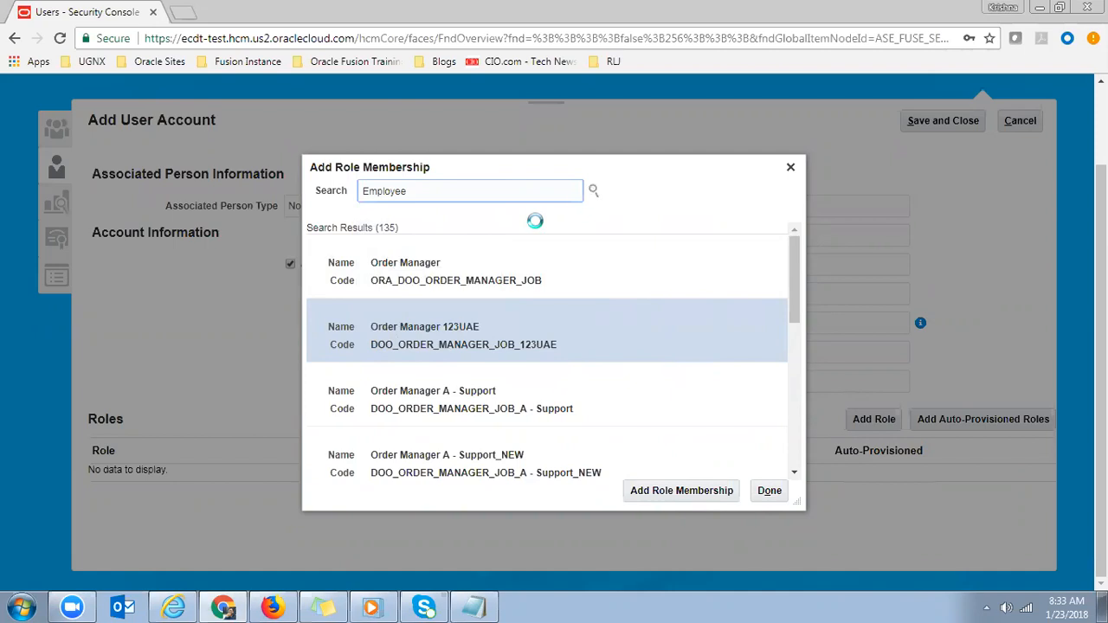
left_click(594, 191)
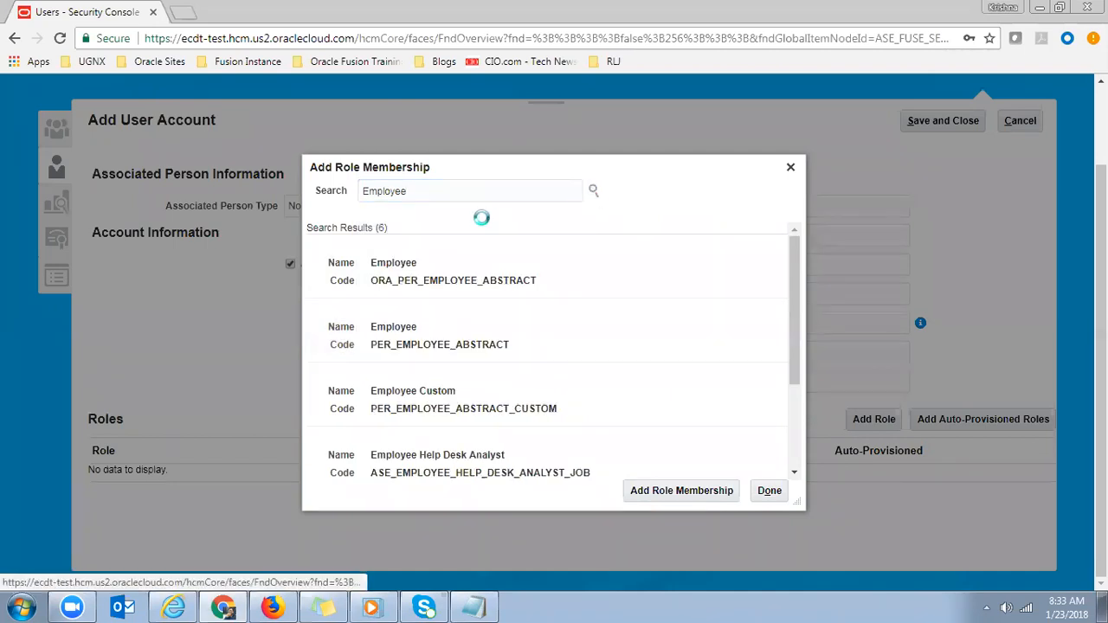
left_click(415, 274)
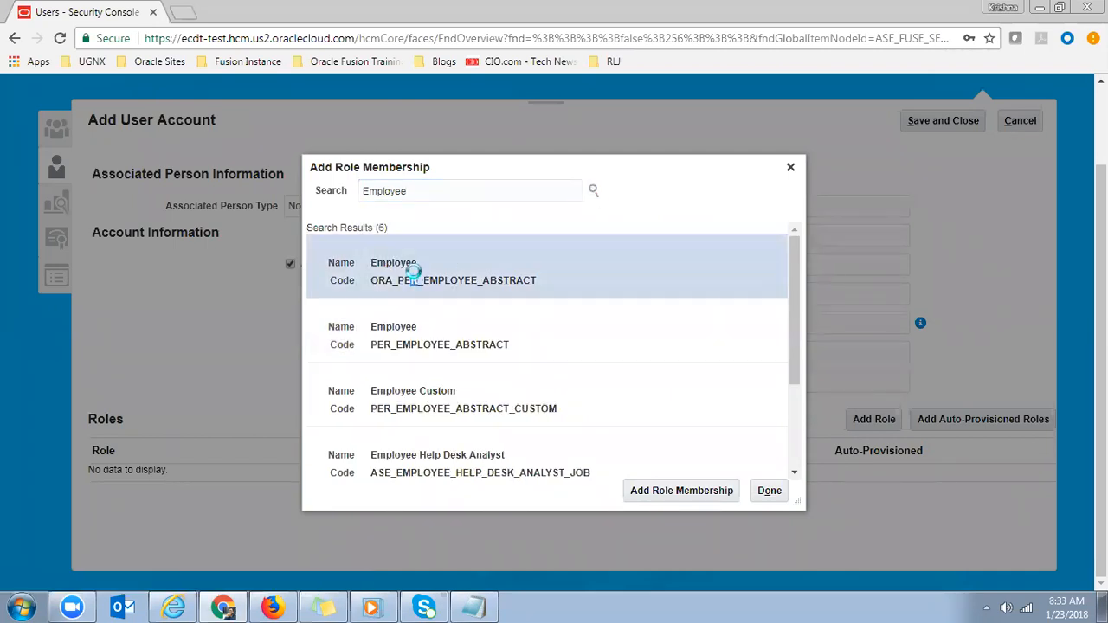
left_click(416, 324)
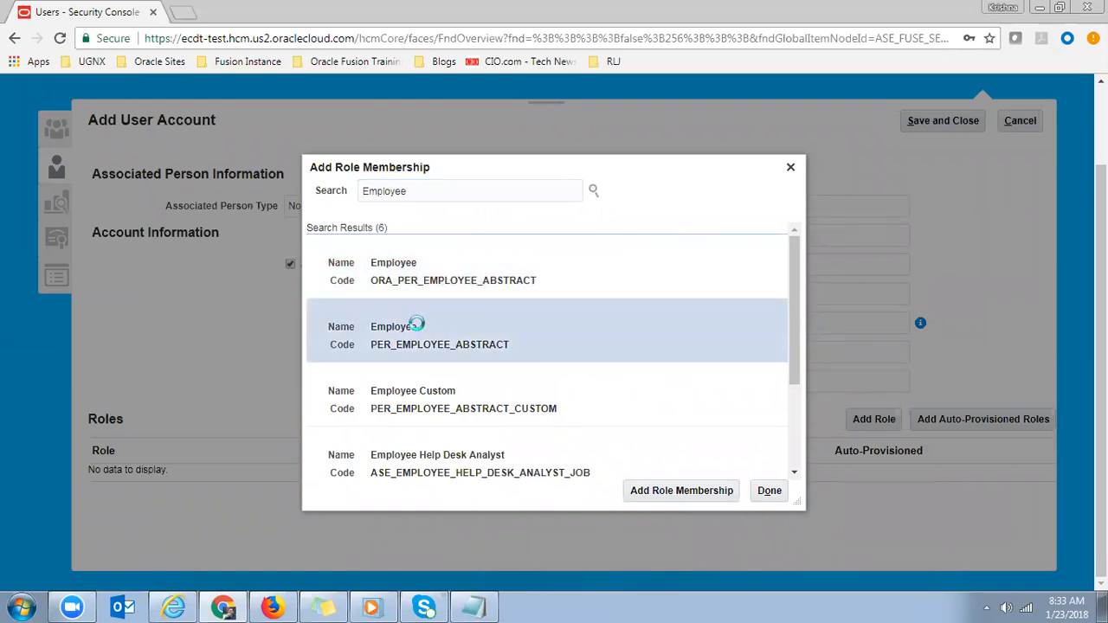
left_click(432, 281)
left_click(390, 337)
left_click(433, 286)
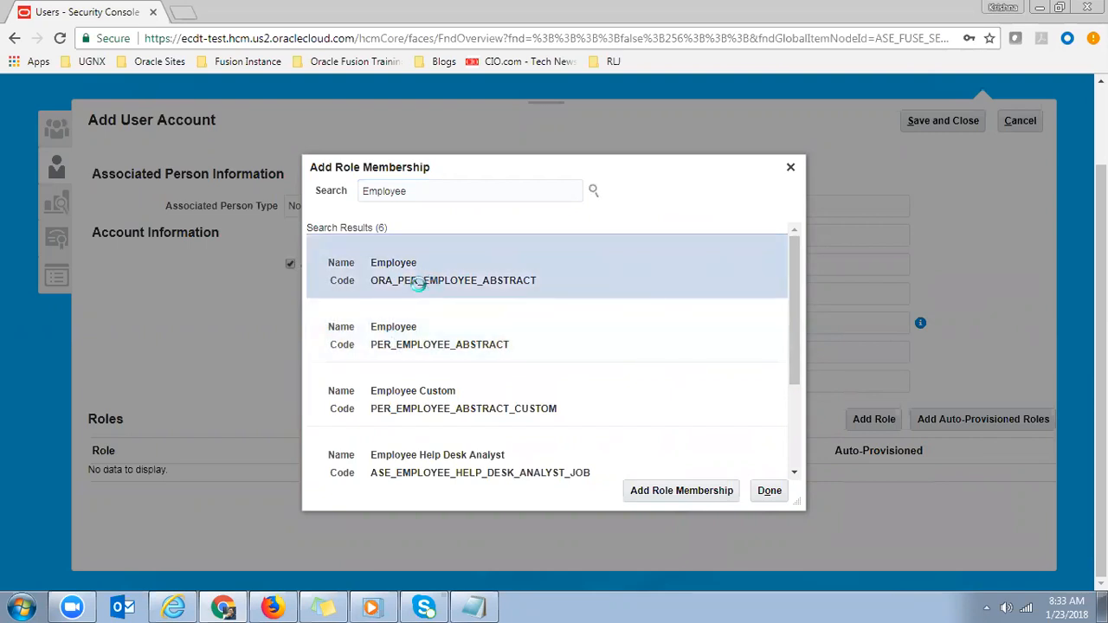
left_click_drag(371, 280, 392, 283)
left_click(390, 341)
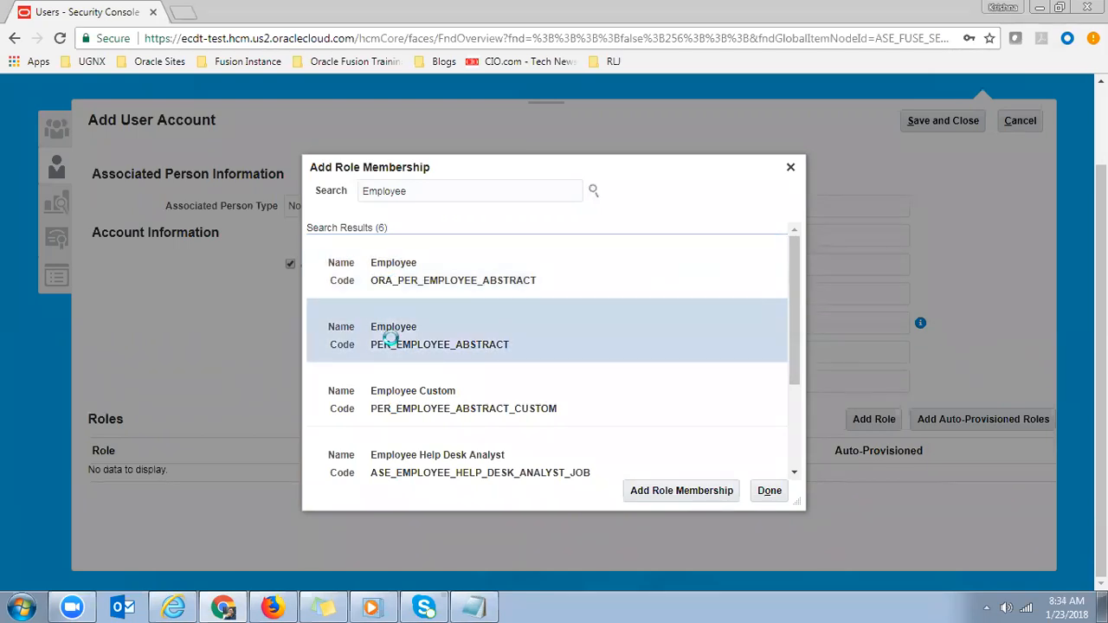
left_click(387, 274)
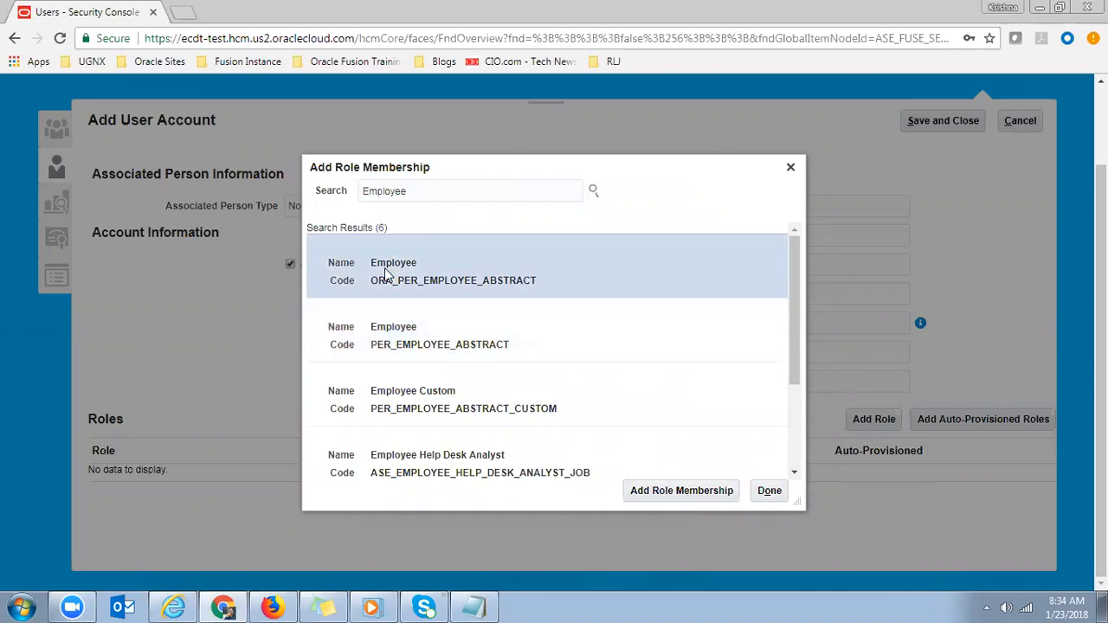
left_click(382, 352)
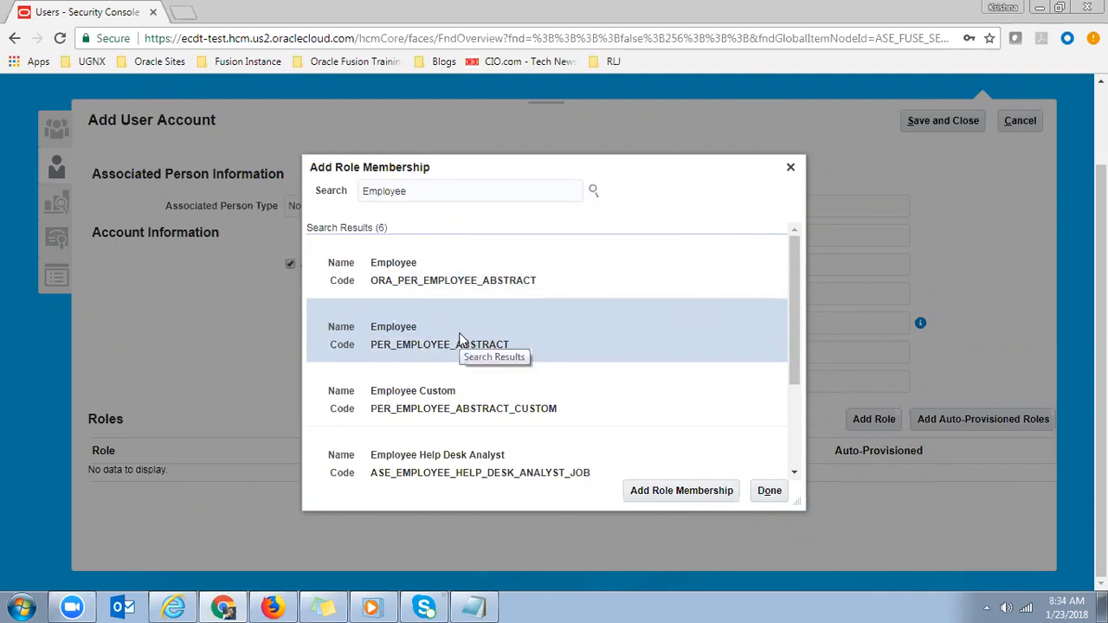
left_click(402, 291)
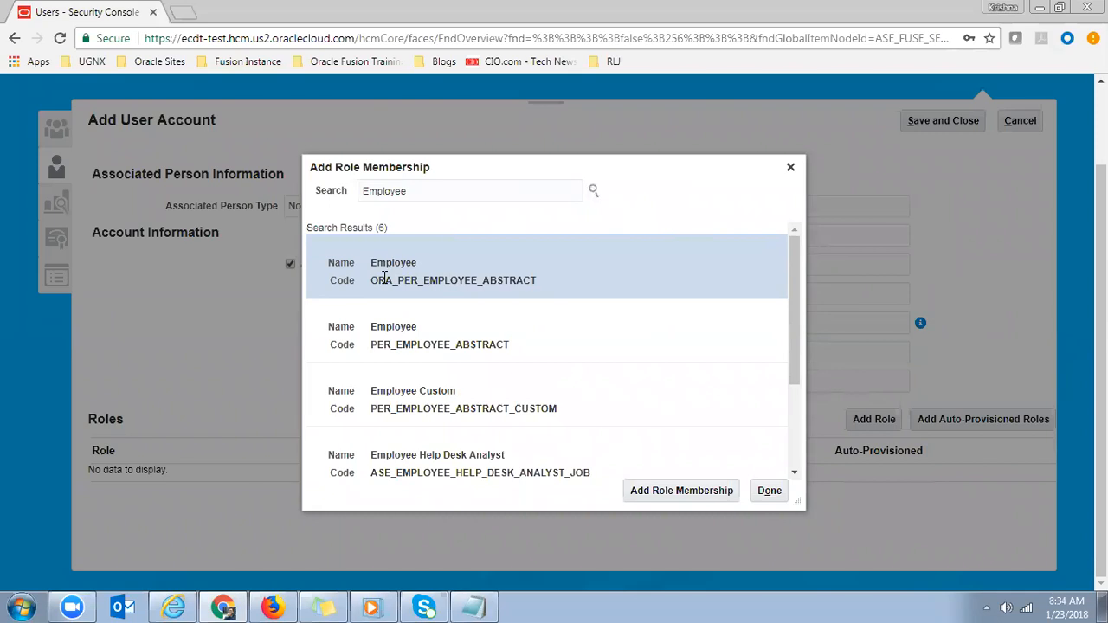
- Add the Employee role membership, acknowledge the confirmation and finish adding roles
left_click(650, 491)
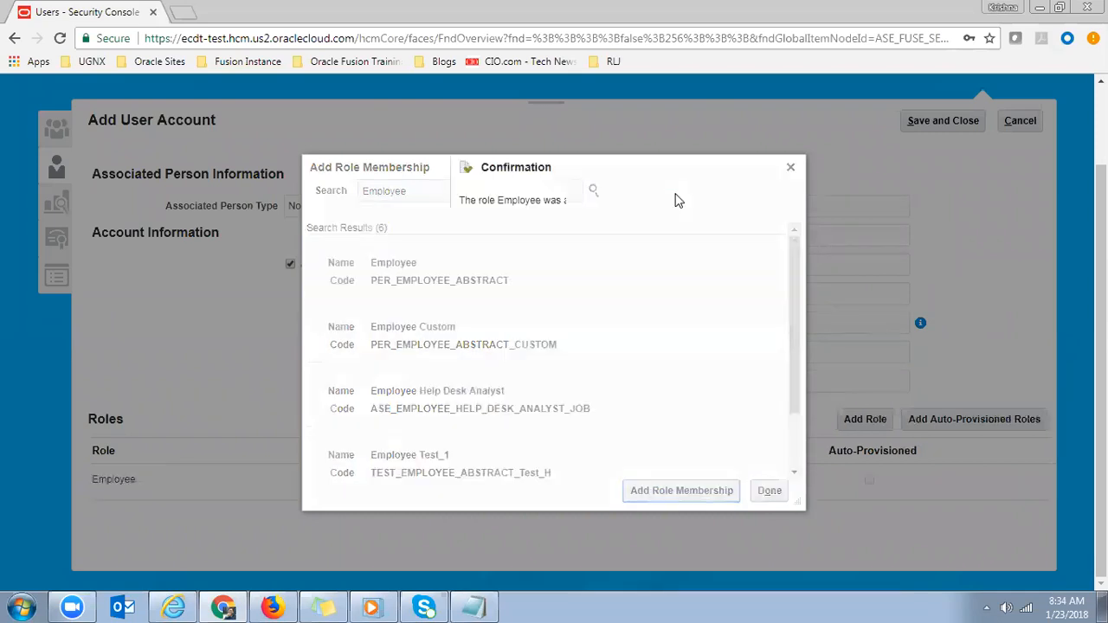
left_click(628, 232)
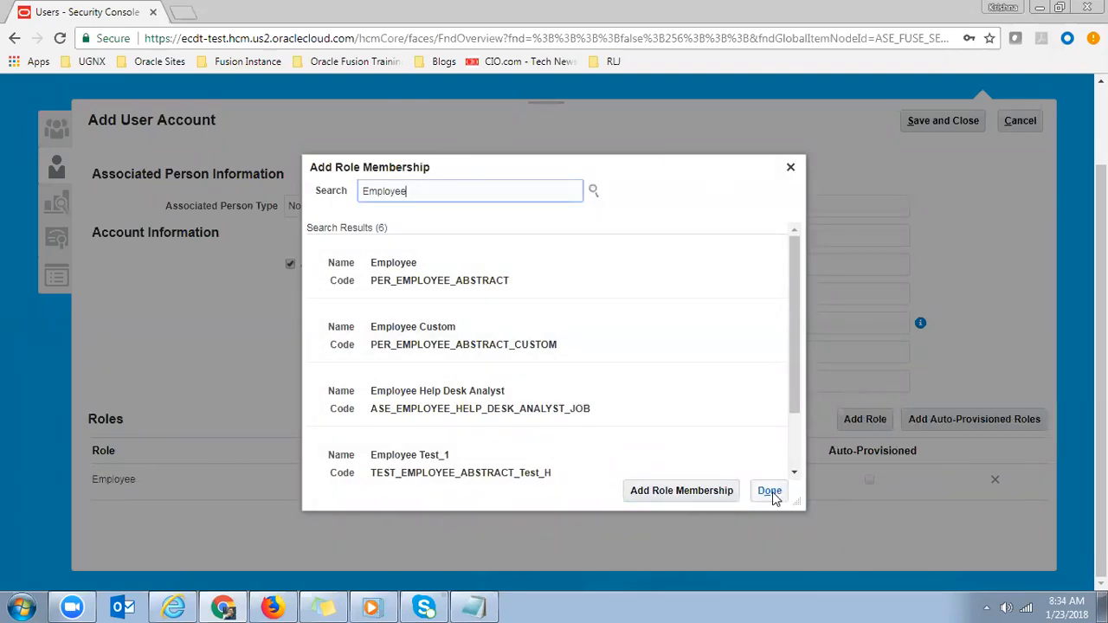
left_click(771, 492)
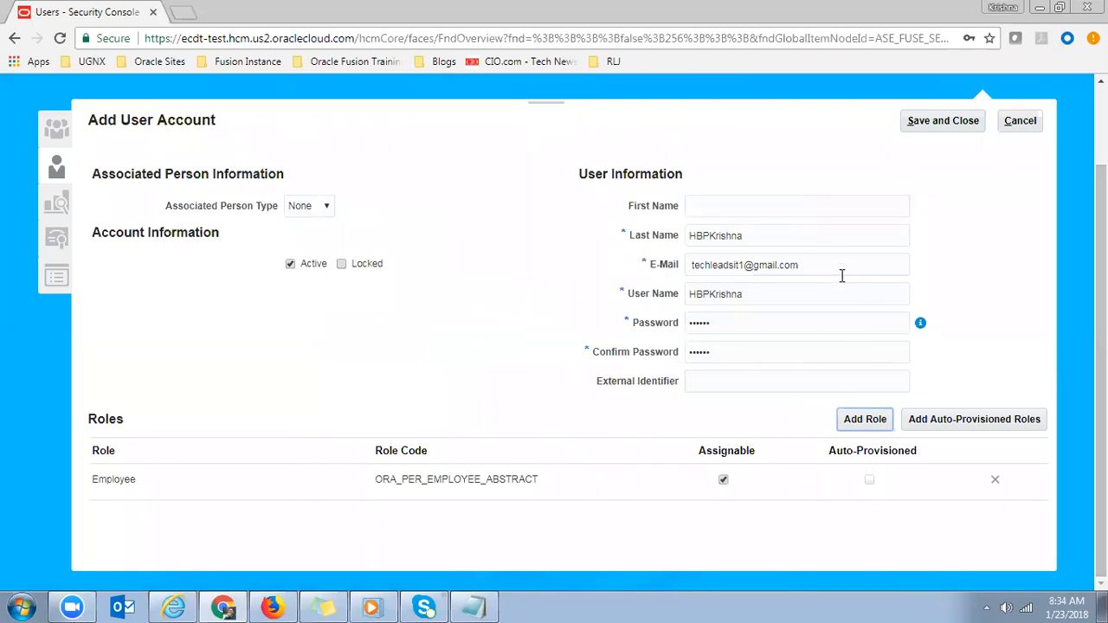
- Copy the new user name and save the account with its Employee role
left_click(572, 413)
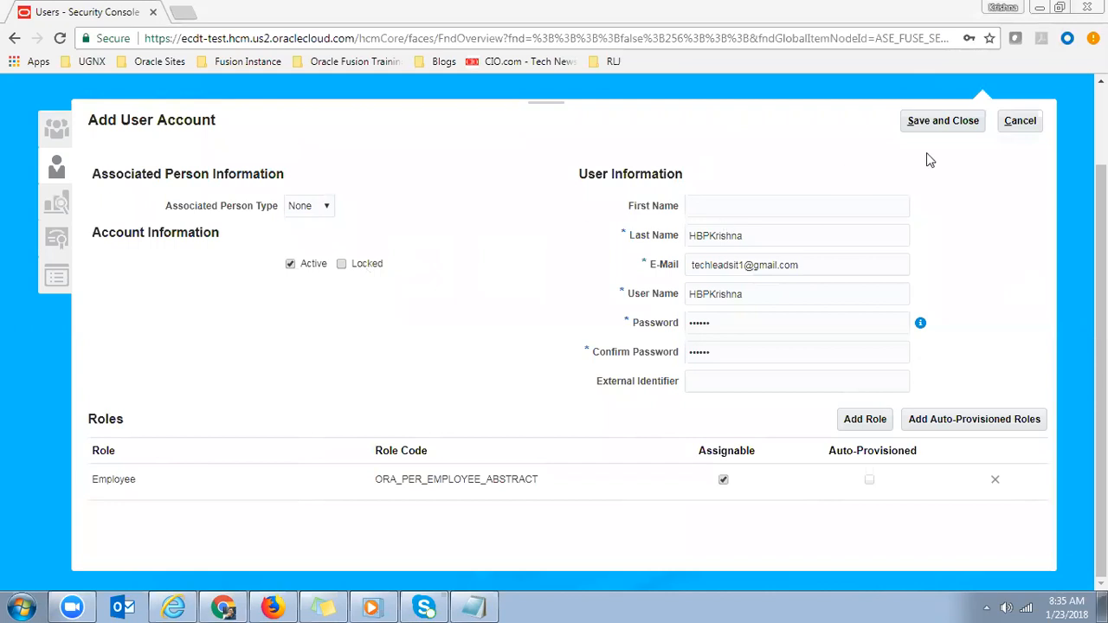
double_click(787, 293)
key("ctrl+c")
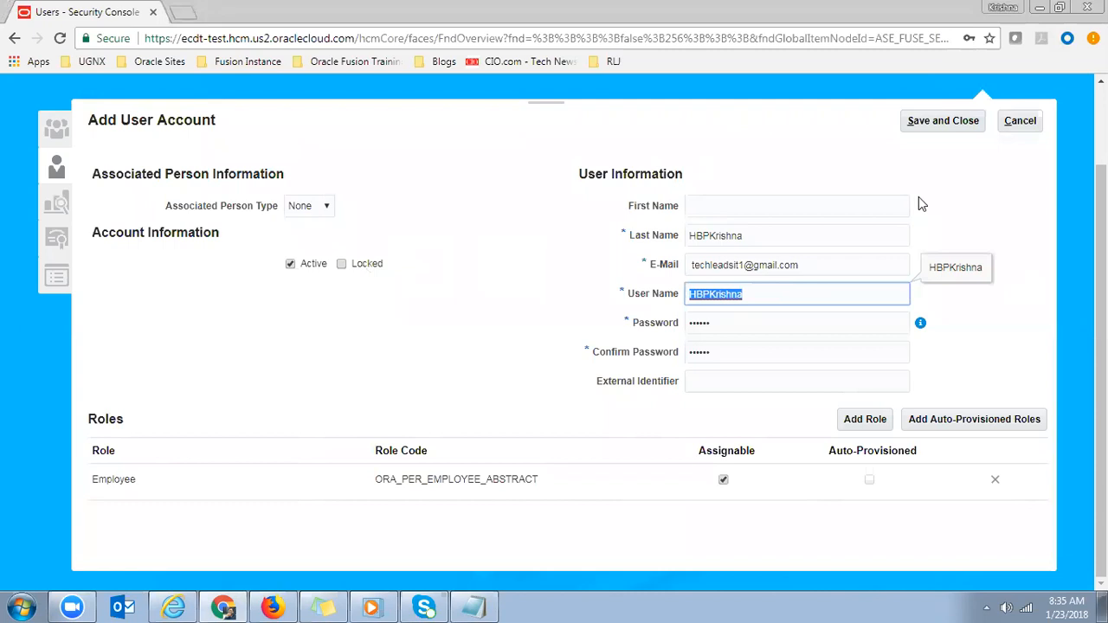
left_click(933, 125)
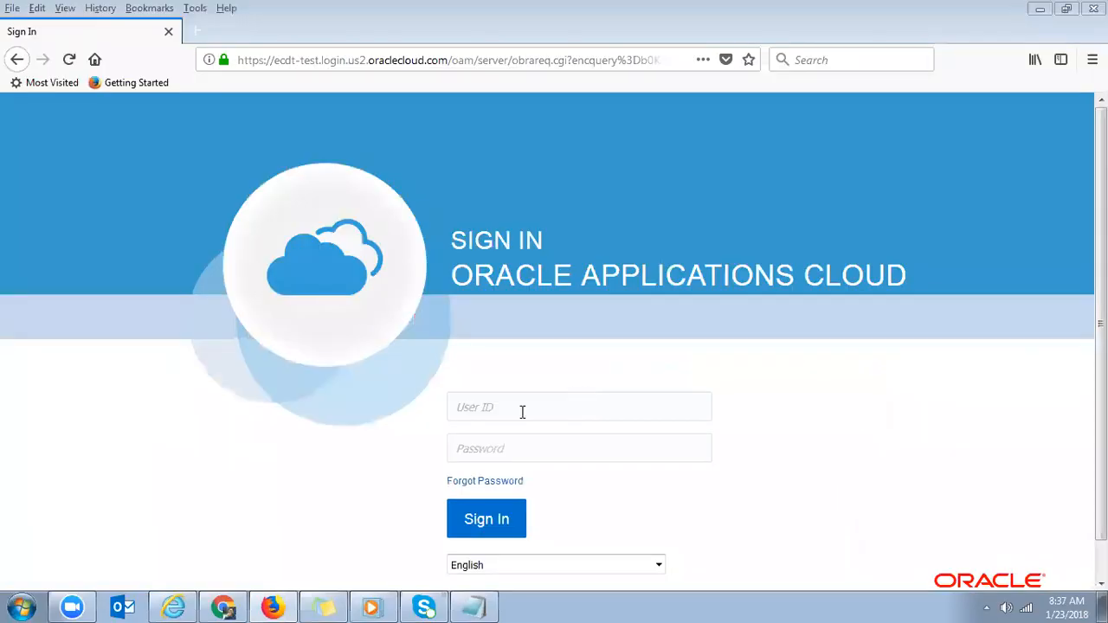
- Try signing in as the new user with its password, declining to save the login
left_click(522, 412)
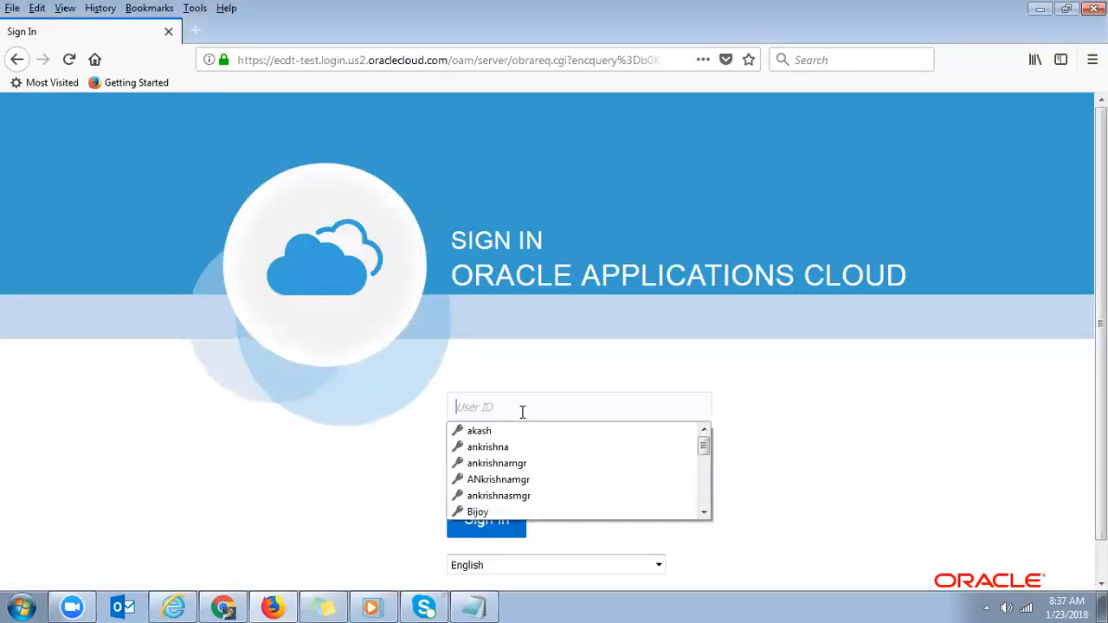
key("ctrl+v")
key("Tab")
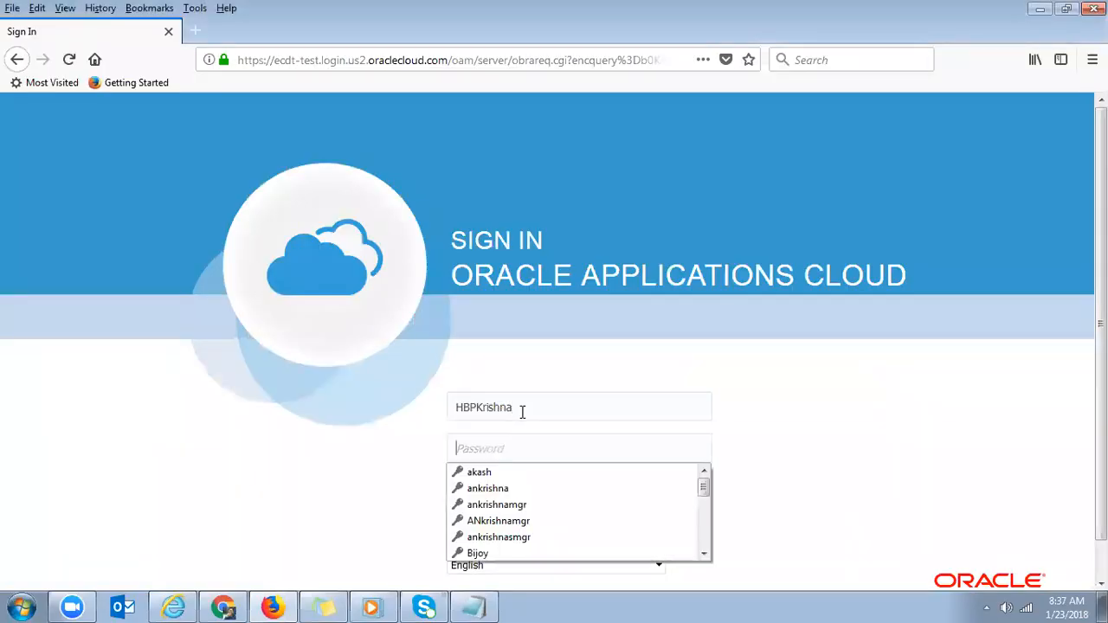
left_click(539, 457)
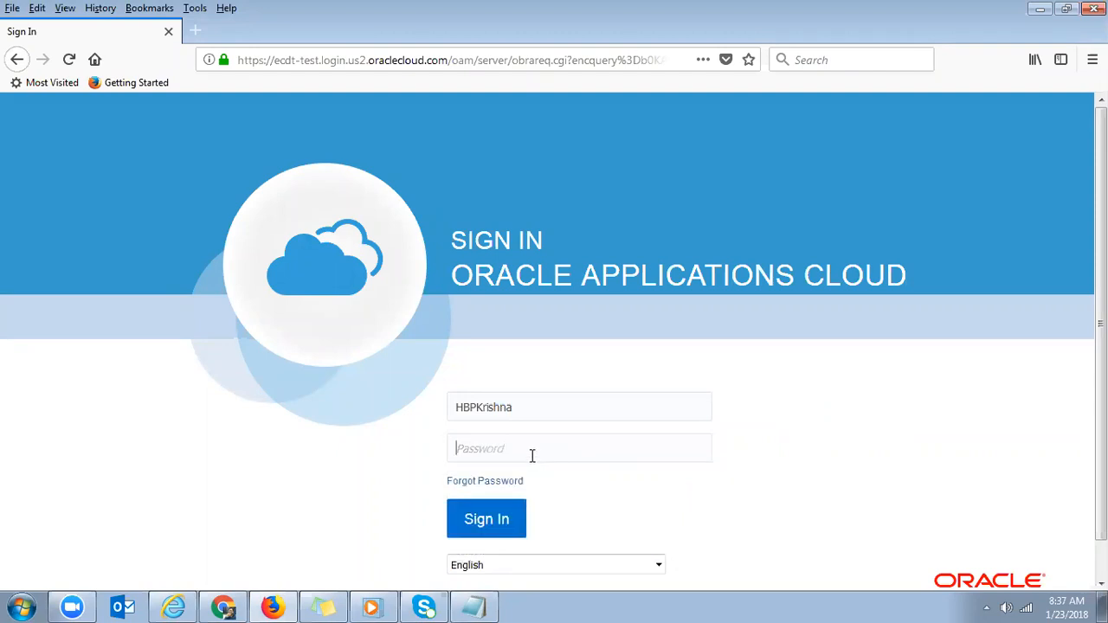
type("*********")
left_click(473, 523)
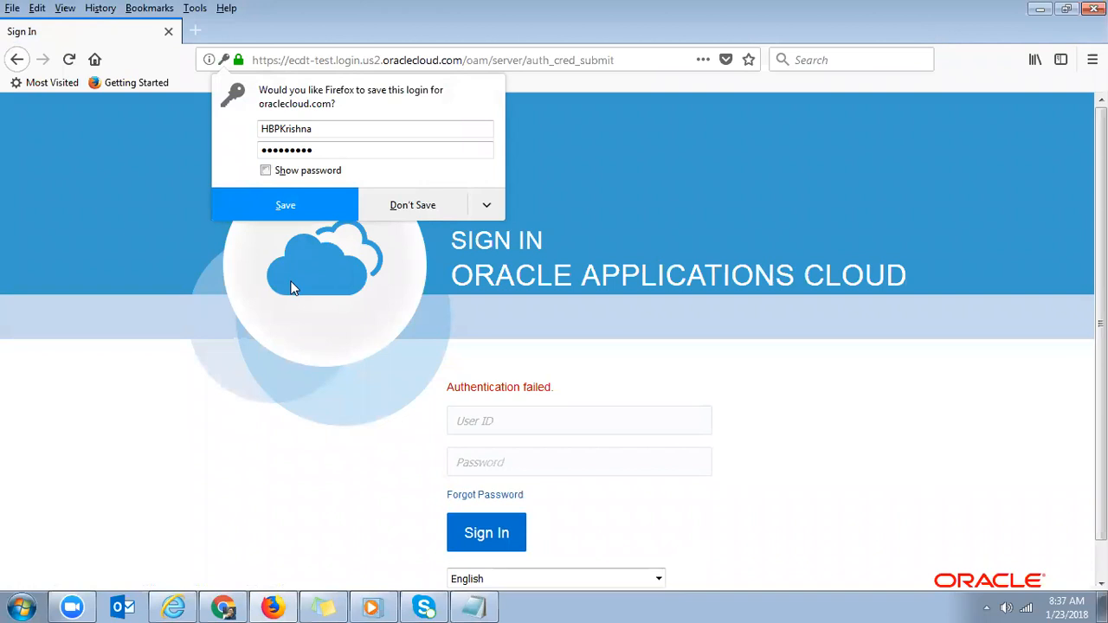
left_click(413, 205)
- Retry the sign-in with a re-entered password, then return to User Accounts
left_click(474, 420)
key("ctrl+v")
key("Tab")
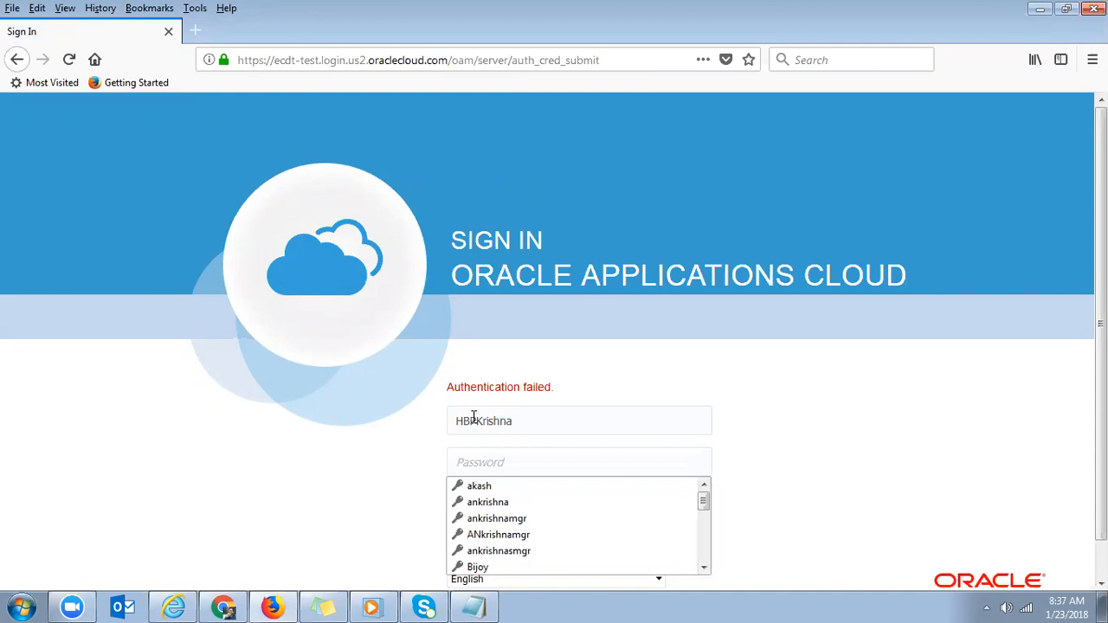
type("*****")
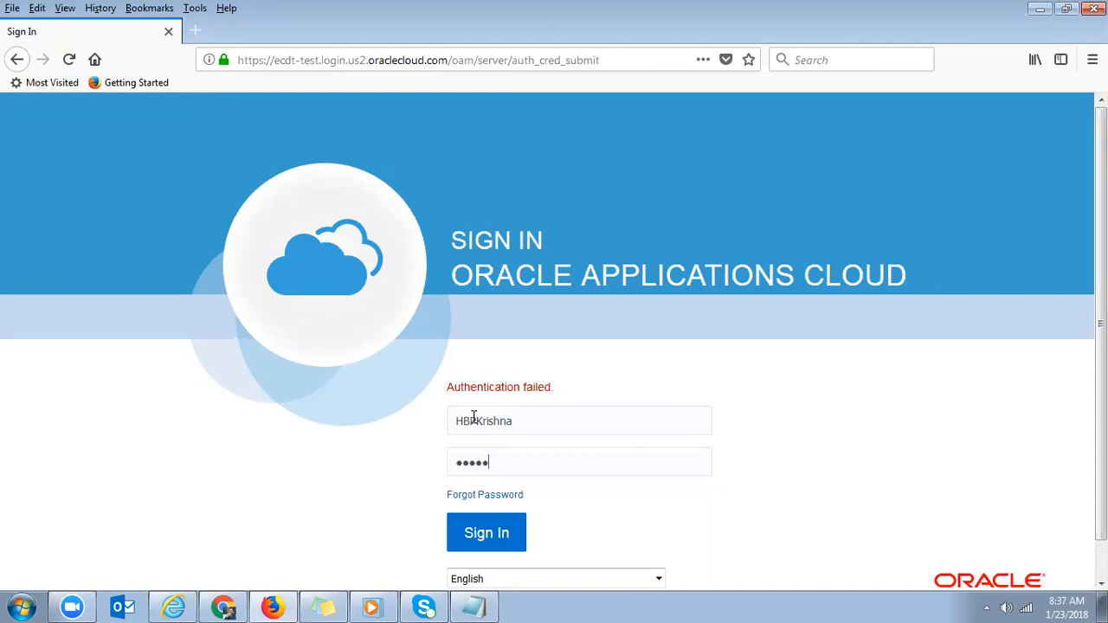
key("BackSpace")
key("BackSpace")
key("BackSpace")
key("BackSpace")
key("BackSpace")
type("*********")
left_click(485, 535)
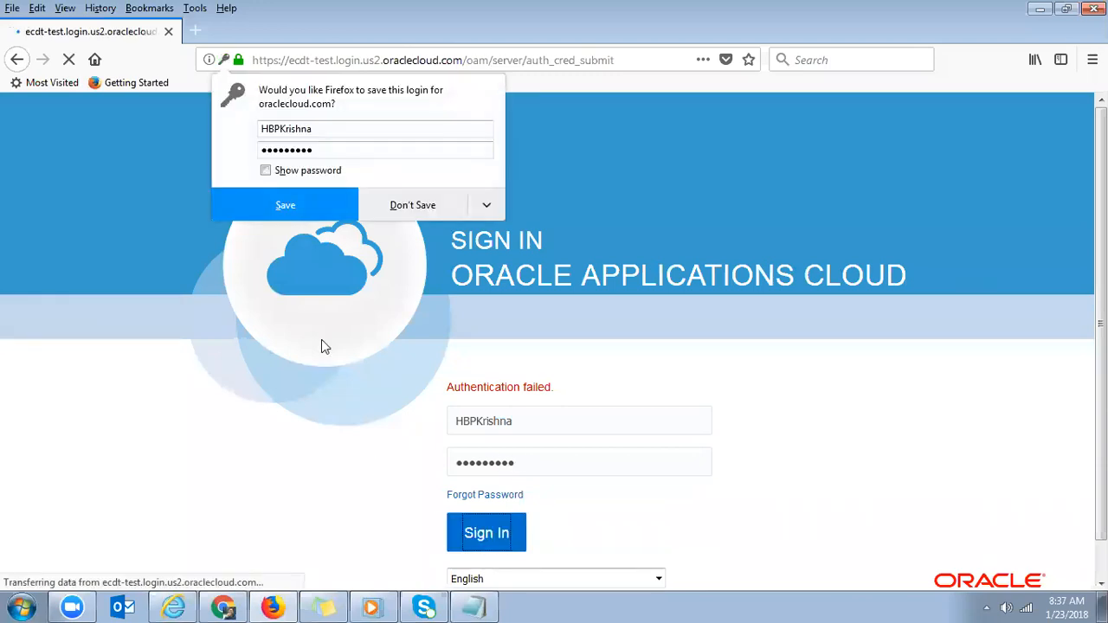
left_click(221, 606)
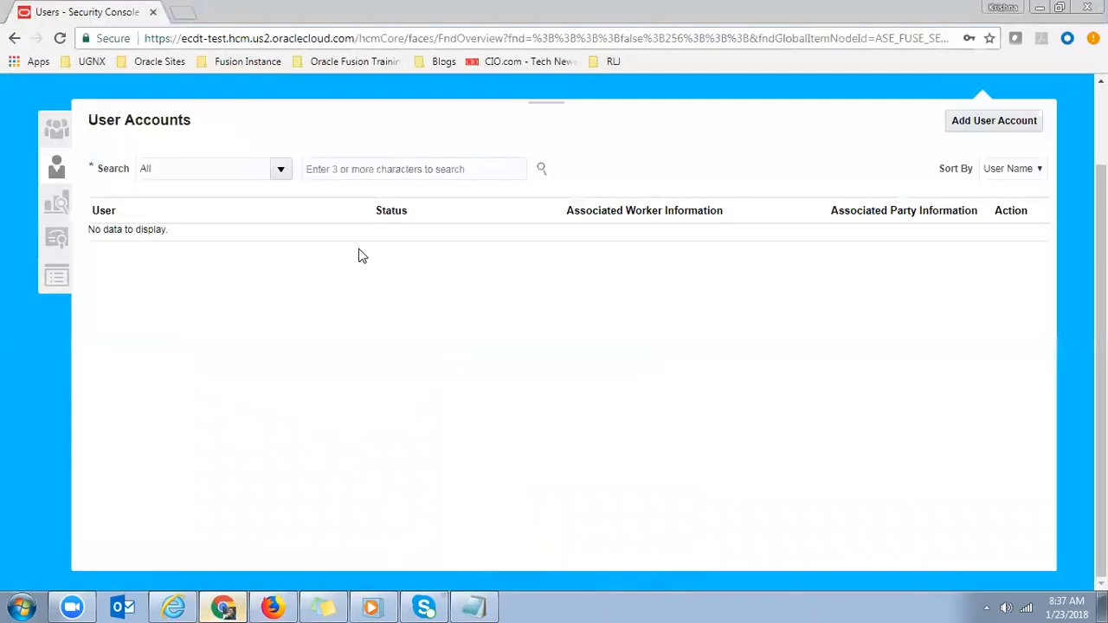
- Search user accounts with the wildcard terms hbp% and HBP%
left_click(344, 178)
type("hbp")
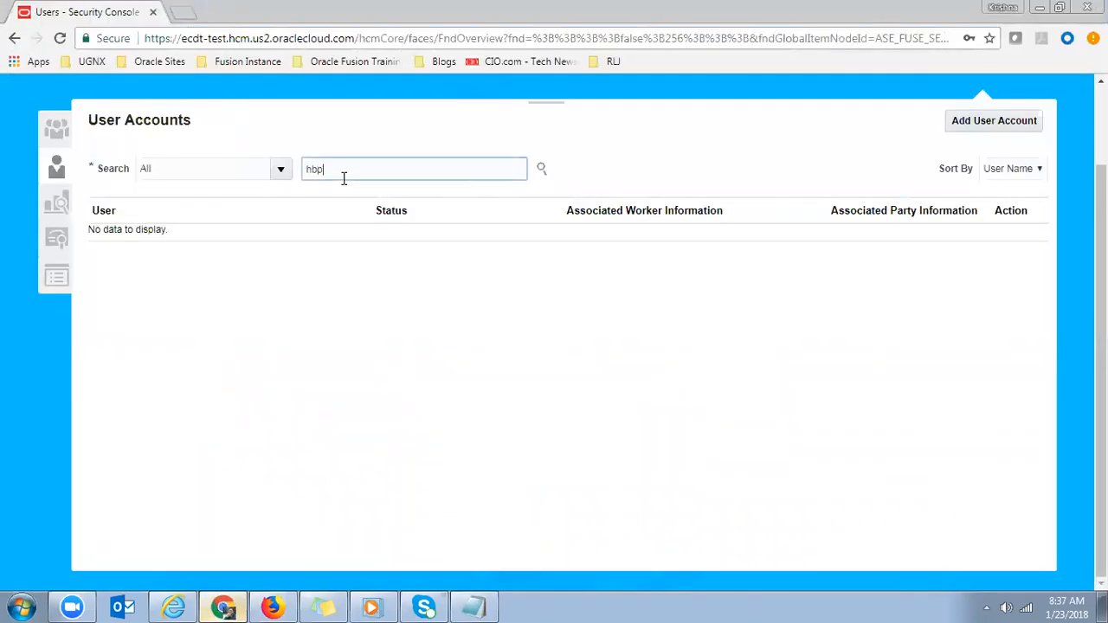
type("%")
key("Return")
left_click(541, 170)
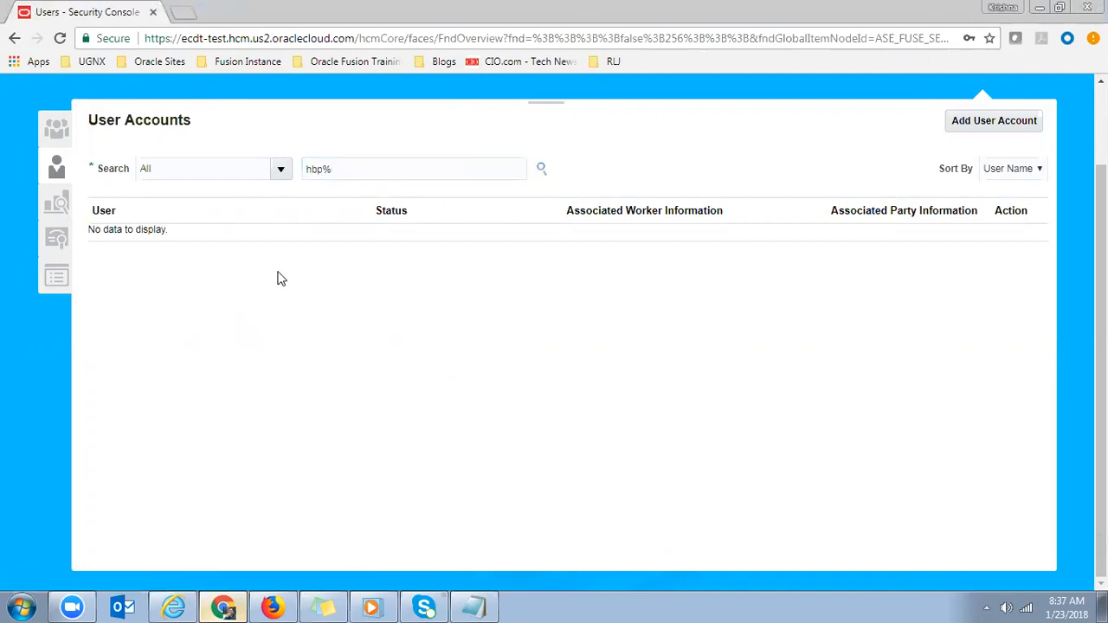
left_click(353, 167)
double_click(354, 166)
type("HBP%")
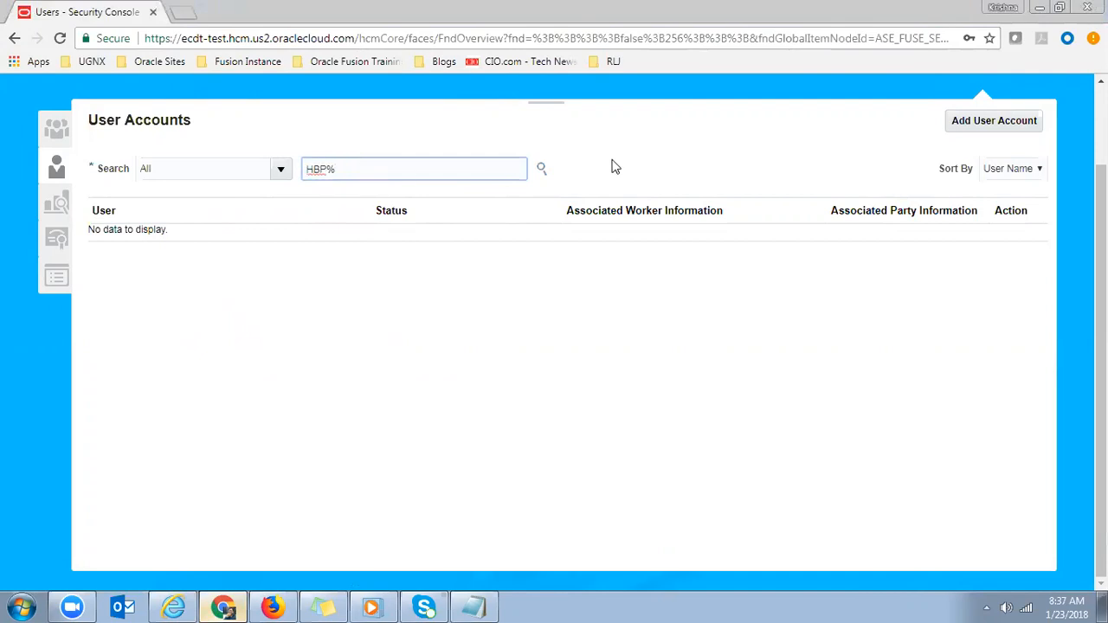
left_click(543, 168)
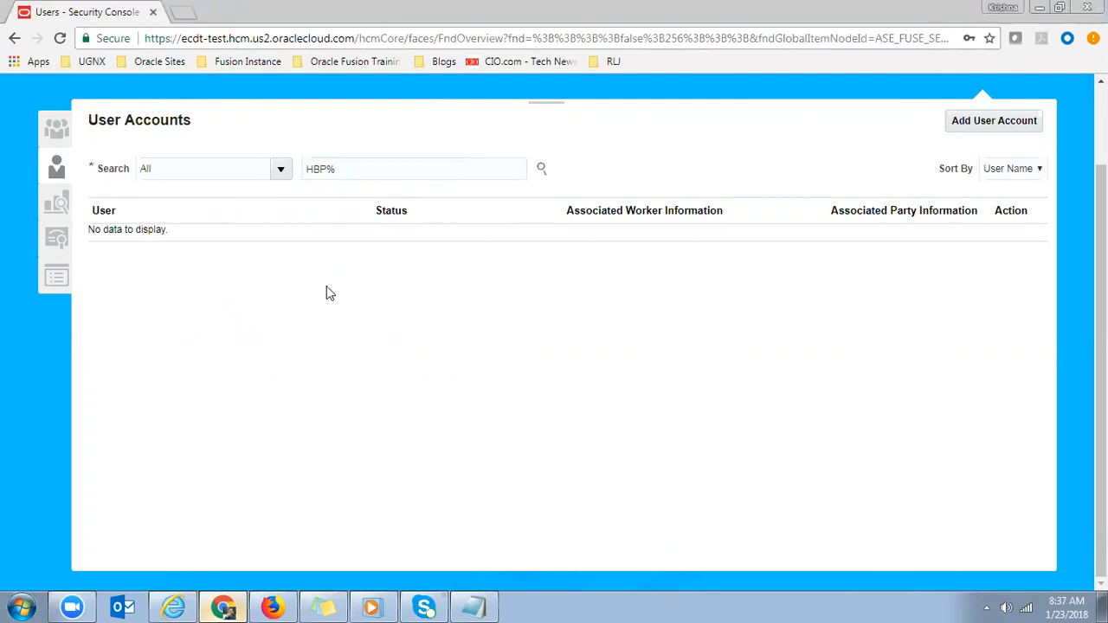
- Search for the full user name, open the account and copy its login e-mail
left_click(368, 165)
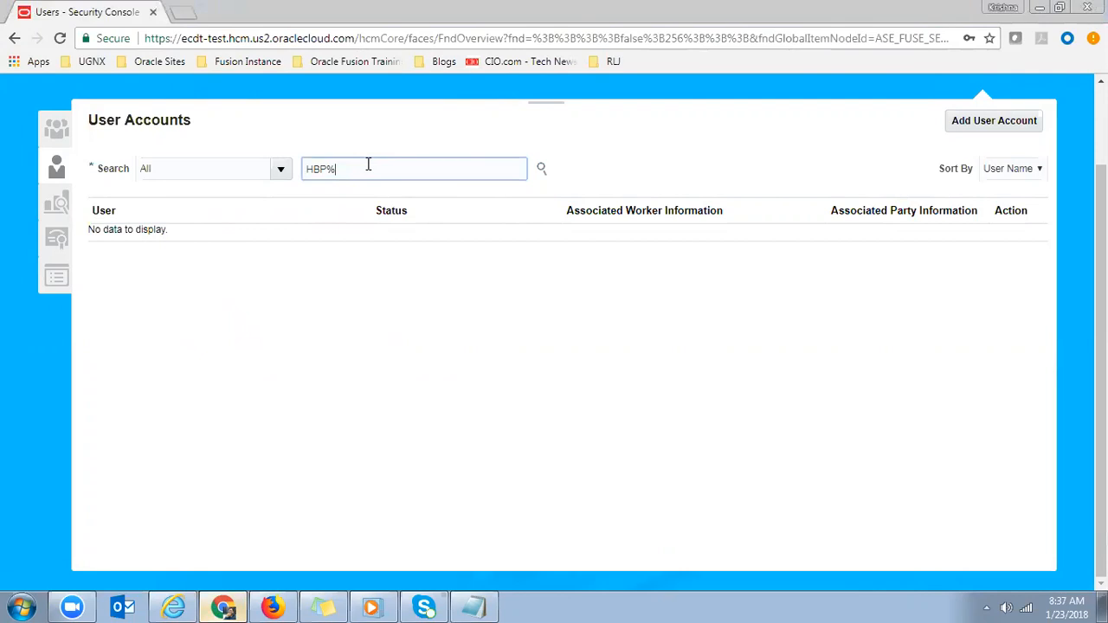
key("BackSpace")
key("BackSpace")
key("BackSpace")
key("BackSpace")
type("HBP%")
key("BackSpace")
type("Krishna")
key("Return")
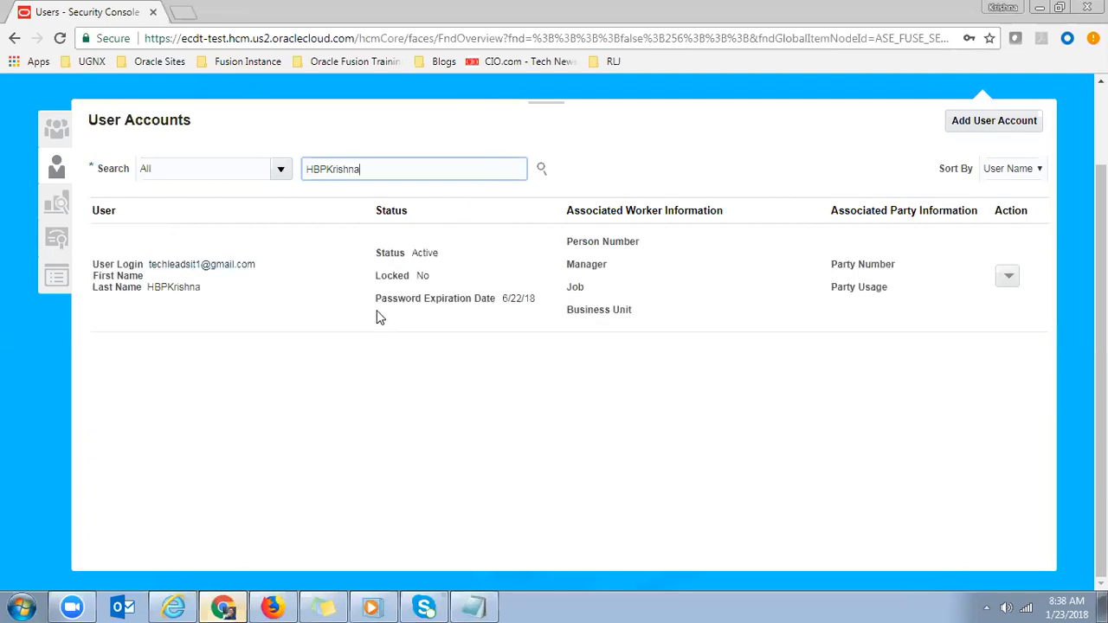
left_click(194, 274)
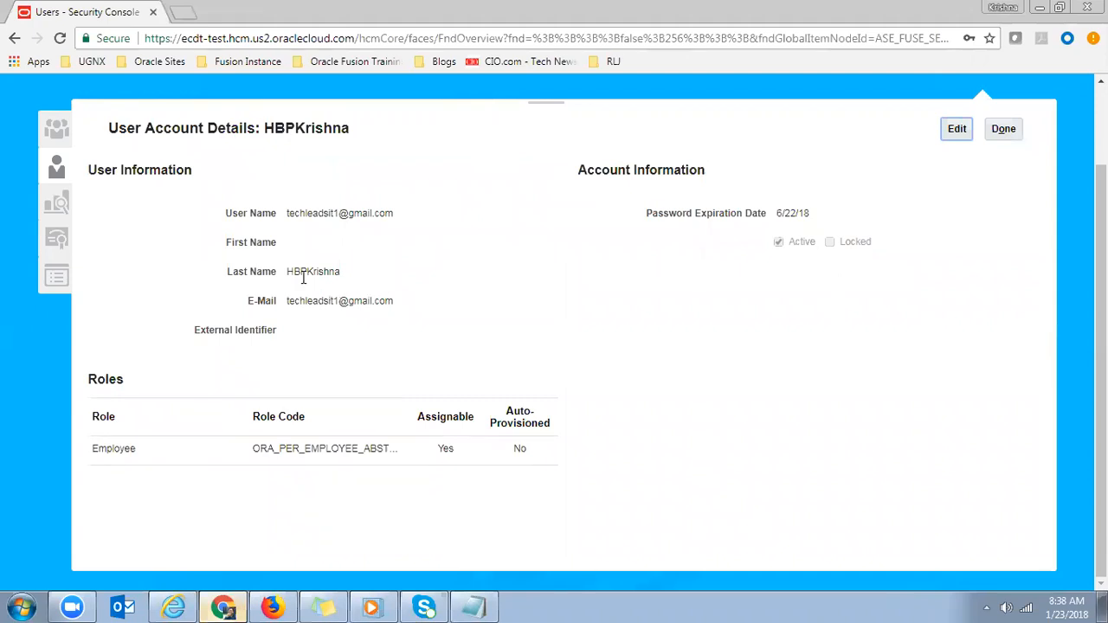
left_click_drag(285, 215, 394, 216)
key("ctrl+c")
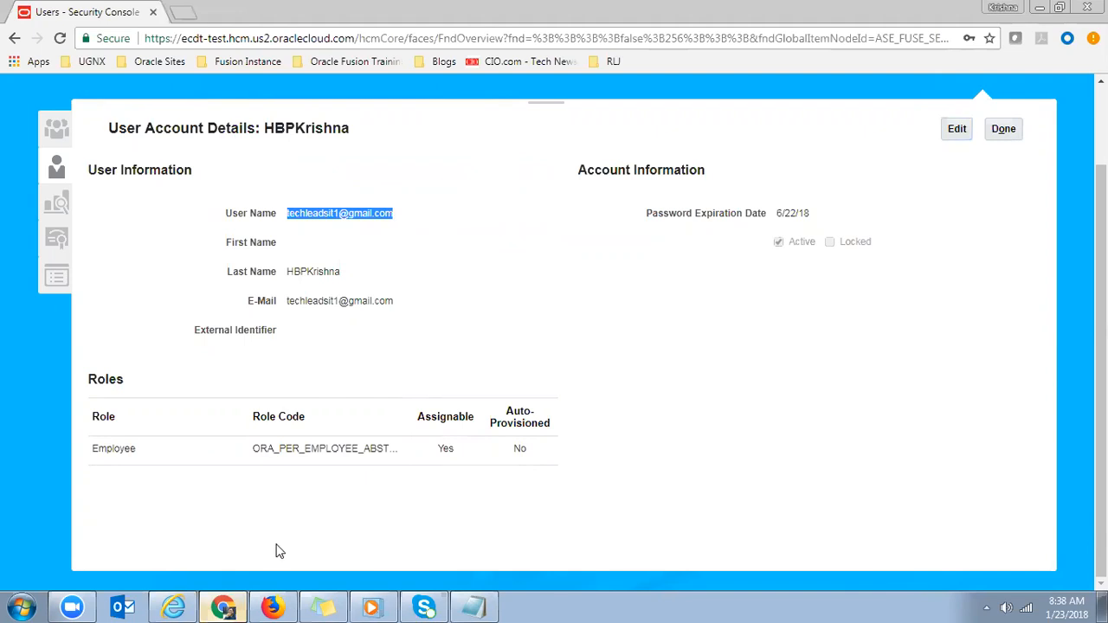
left_click(271, 606)
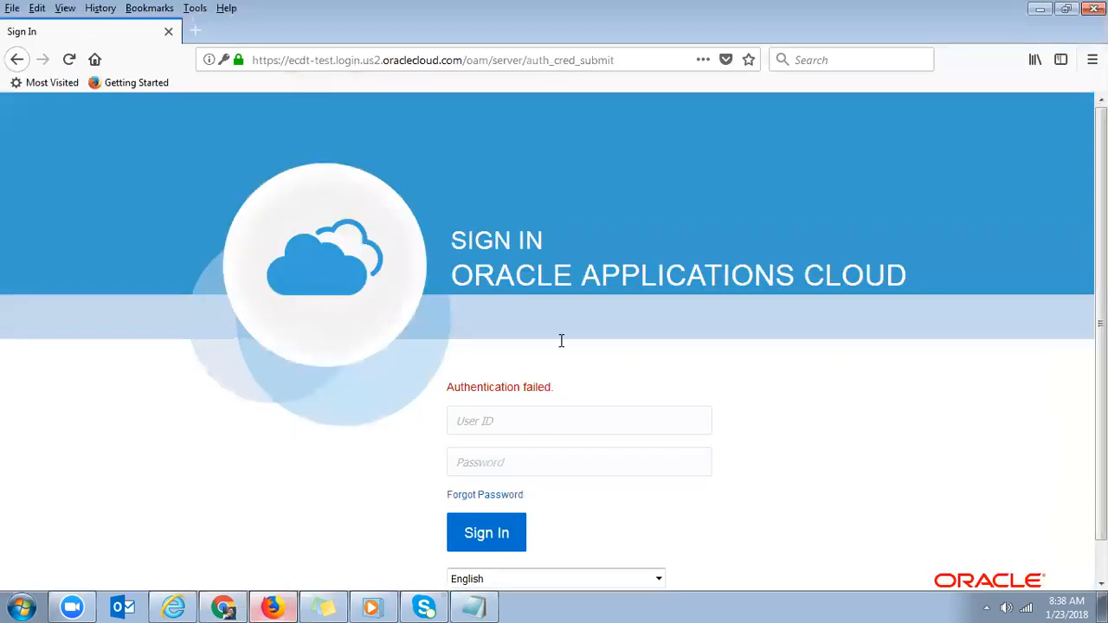
- Sign in with the copied login e-mail and password, letting the browser save the login
left_click(482, 422)
key("ctrl+v")
key("Tab")
type("•••••••••")
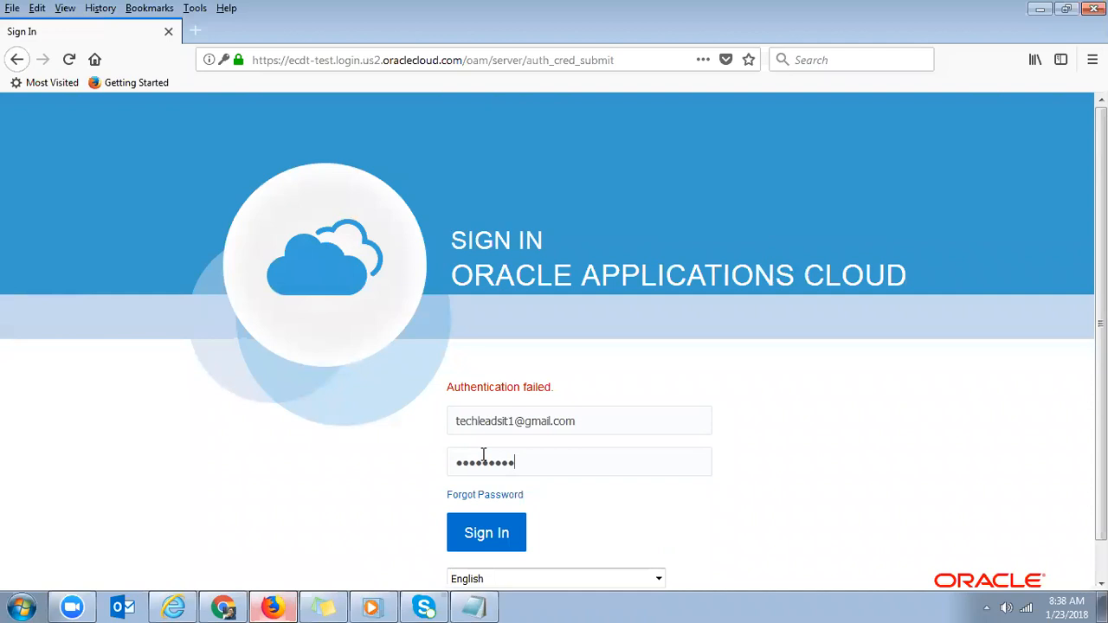
left_click(472, 542)
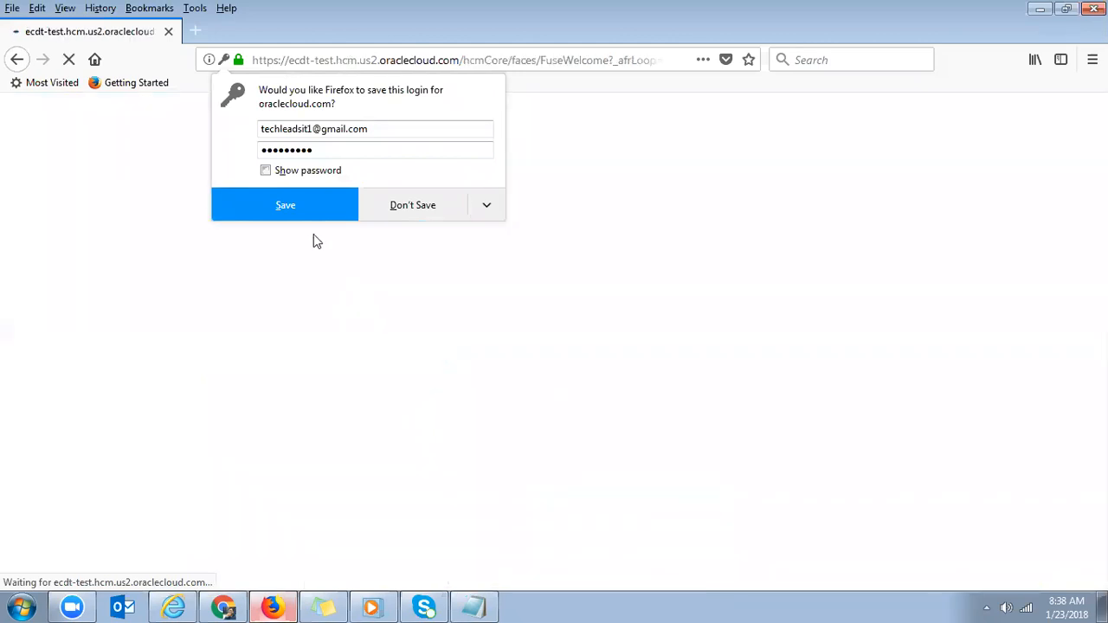
left_click(310, 217)
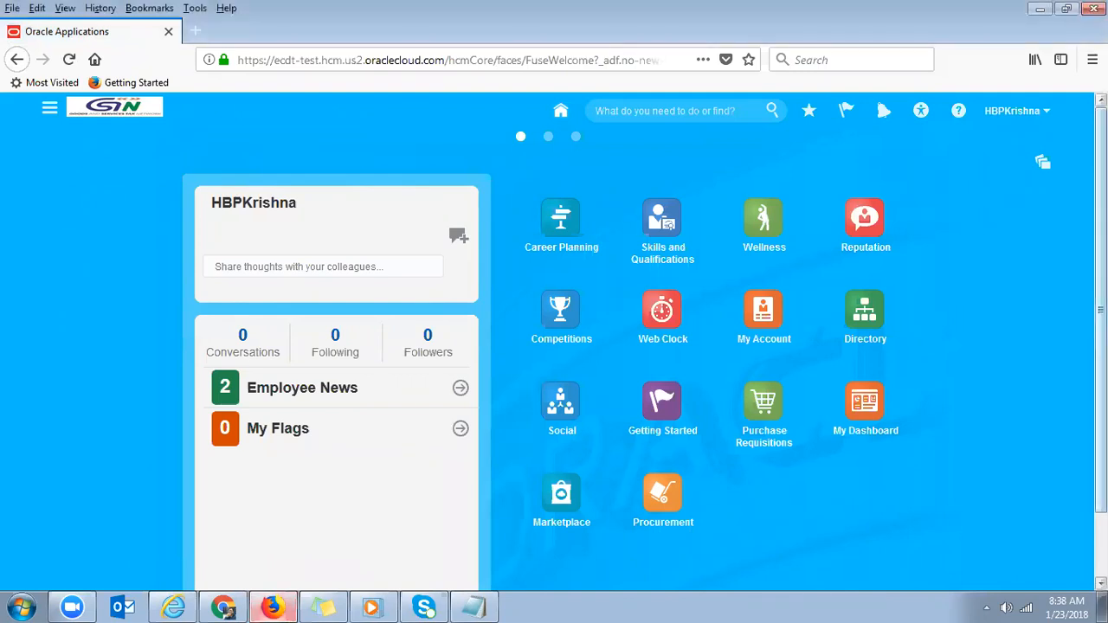
- Go to Tools > Scheduled Processes from the Navigator
left_click(1014, 112)
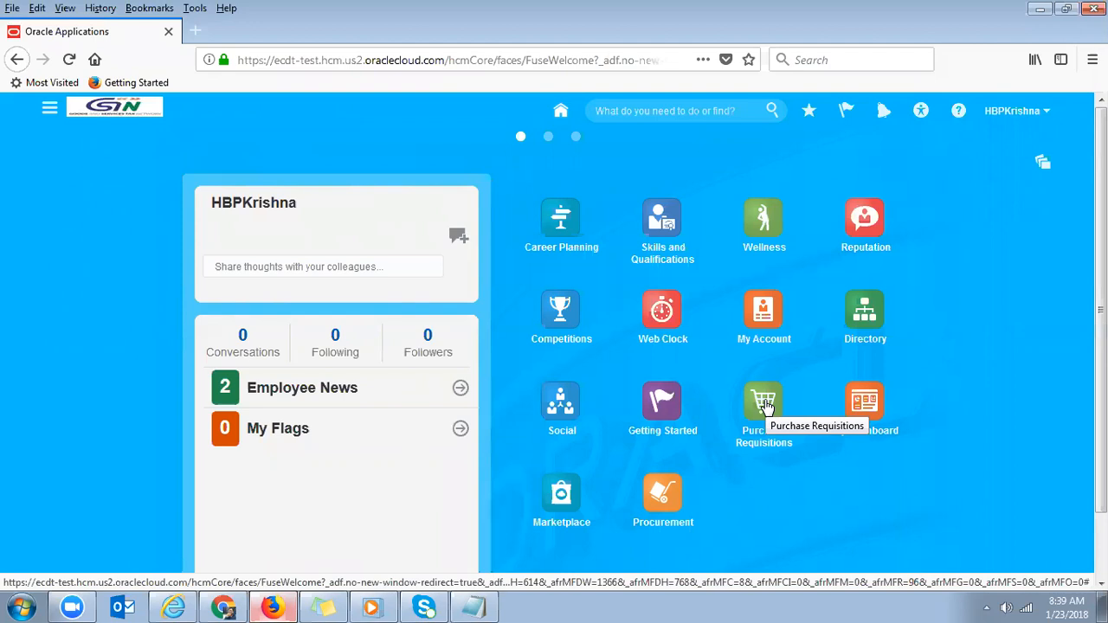
left_click(49, 113)
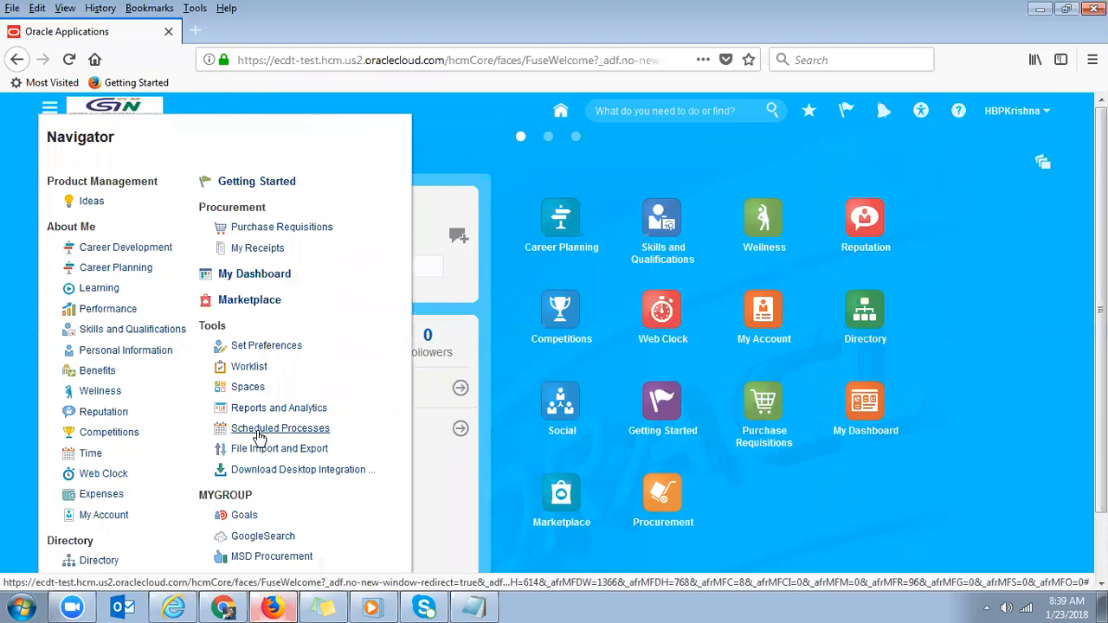
left_click(258, 433)
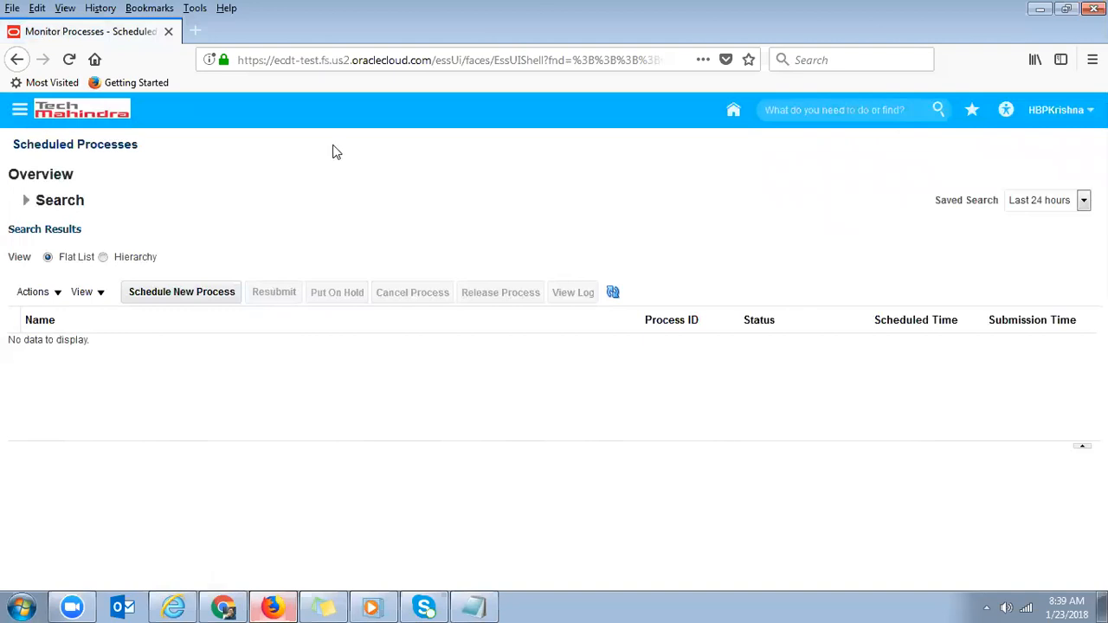
- Open the Schedule New Process dialog with Type set to Job
left_click(146, 296)
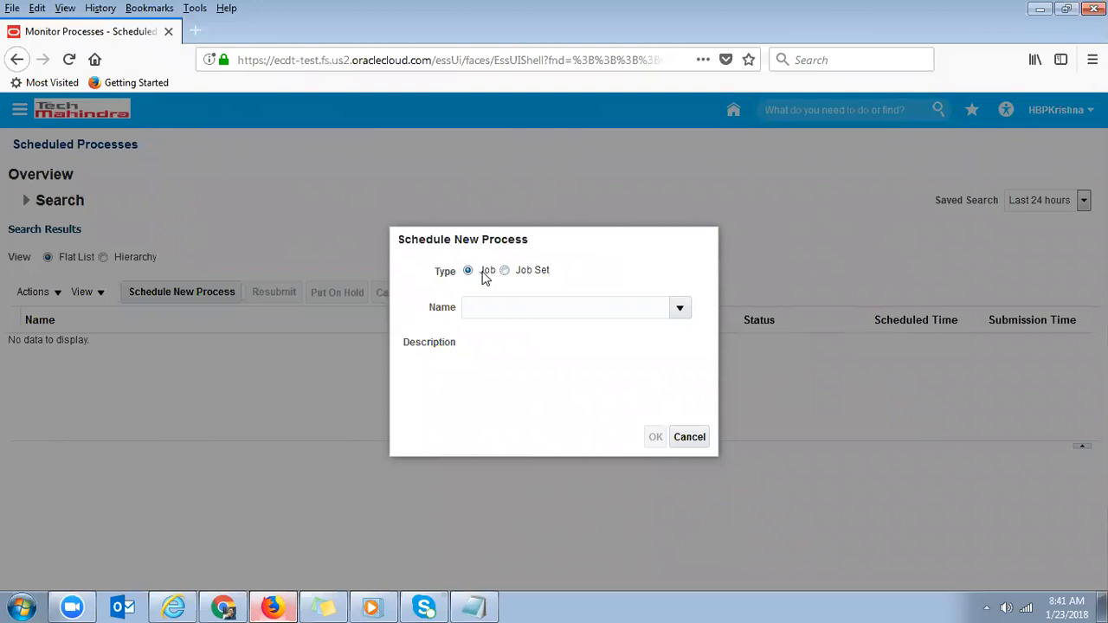
- Drop down the Name job list and scroll to its end, past Transfer File and Video Ready Job
left_click(679, 309)
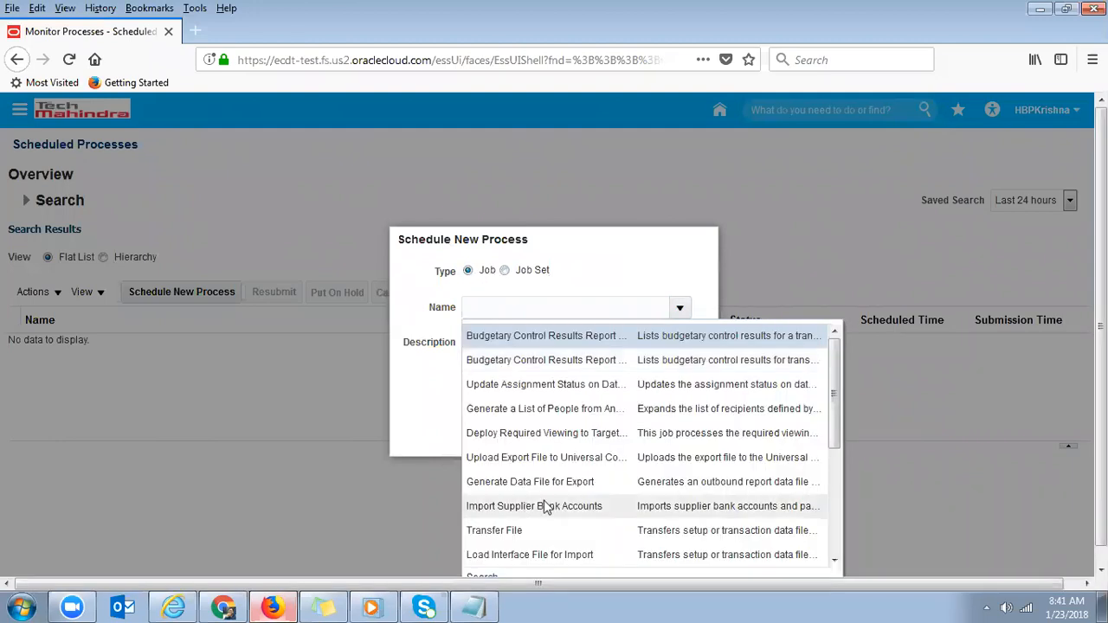
scroll(835, 437, "down", 1)
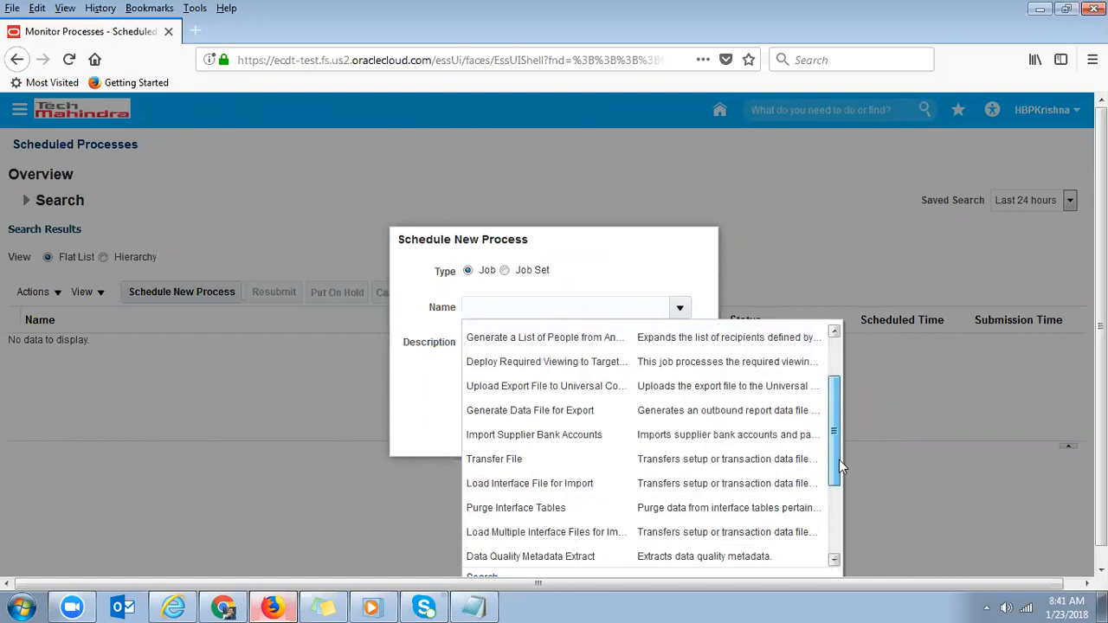
left_click_drag(837, 487, 837, 551)
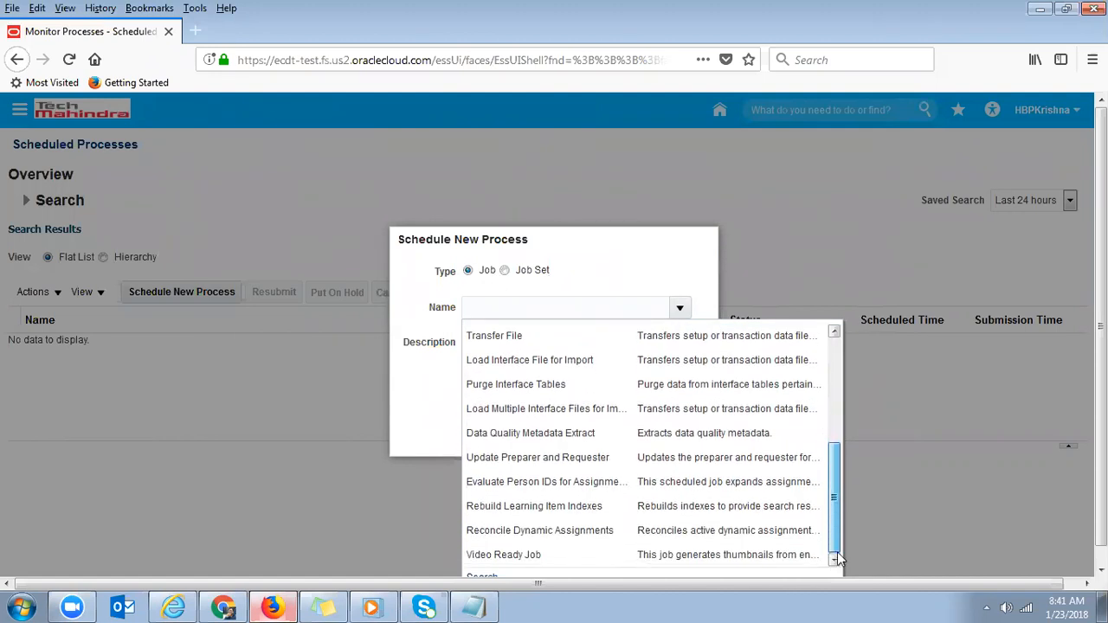
left_click_drag(1101, 485, 1101, 511)
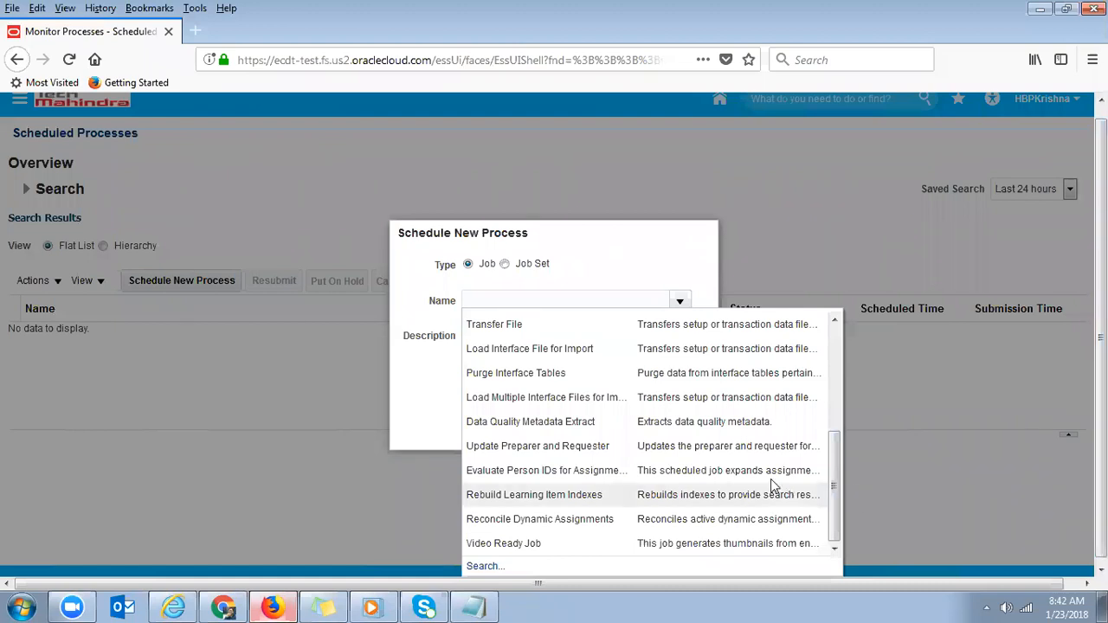
- Search the job names for 'Min%'
left_click(491, 565)
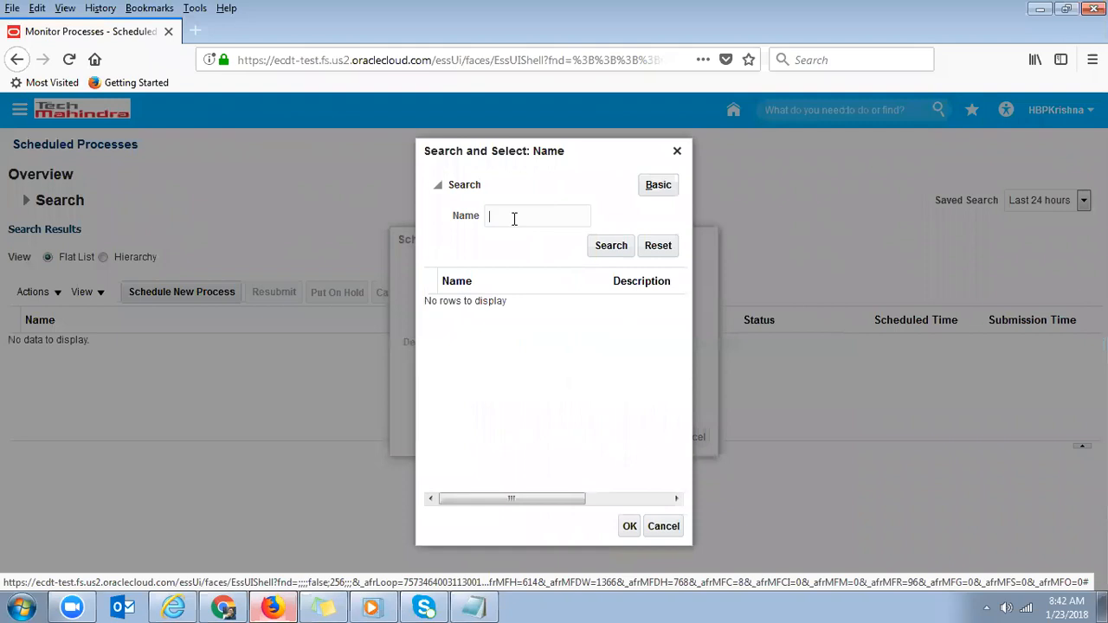
type("Min%")
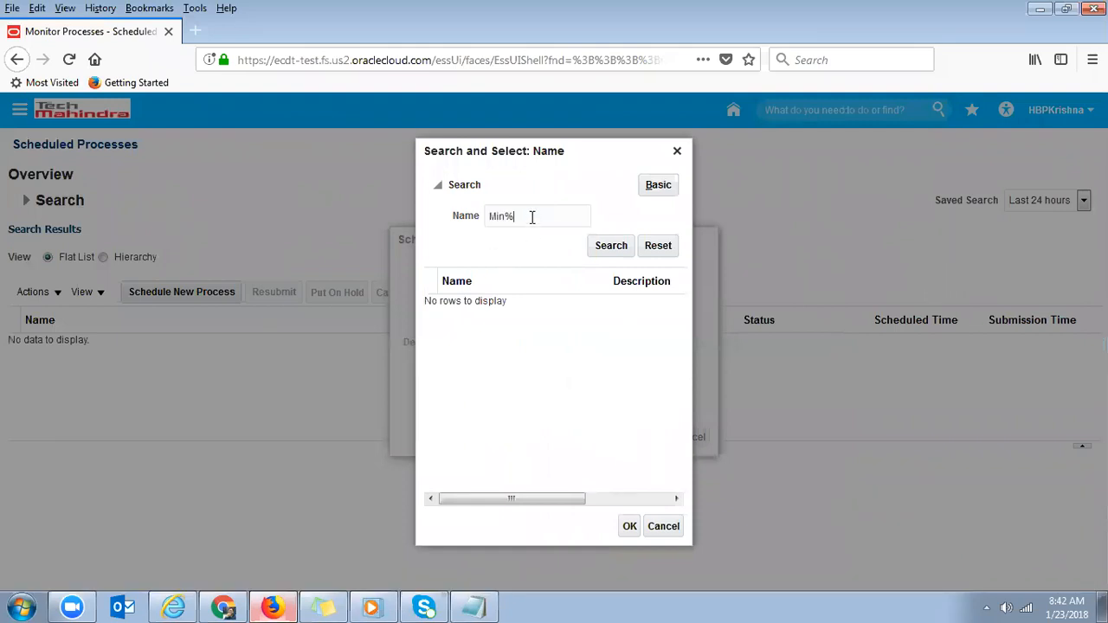
double_click(532, 217)
left_click(611, 246)
- Search for '%LDAP%', then clear the term and cancel the name search
double_click(525, 212)
key("BackSpace")
type("%LDAP%")
left_click(611, 245)
double_click(546, 218)
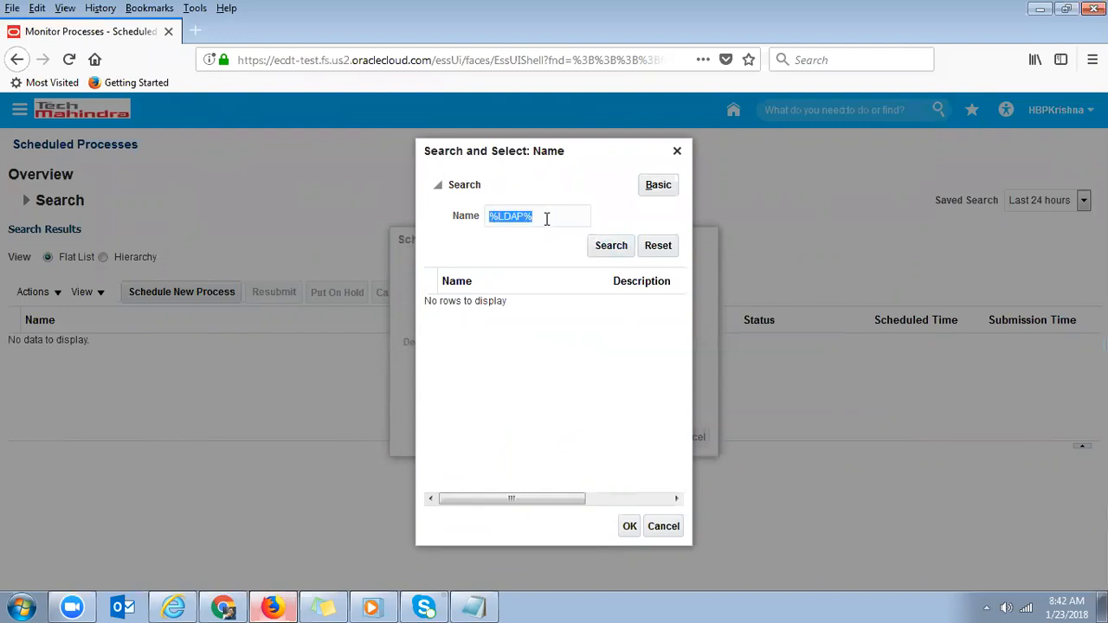
key("BackSpace")
left_click(663, 526)
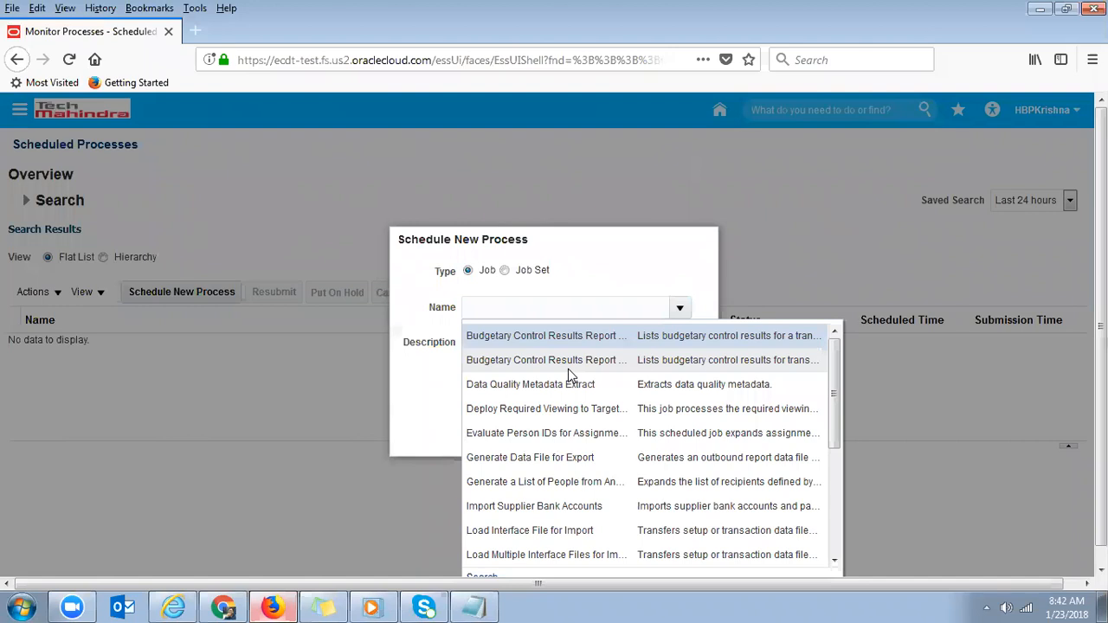
left_click_drag(837, 393, 837, 509)
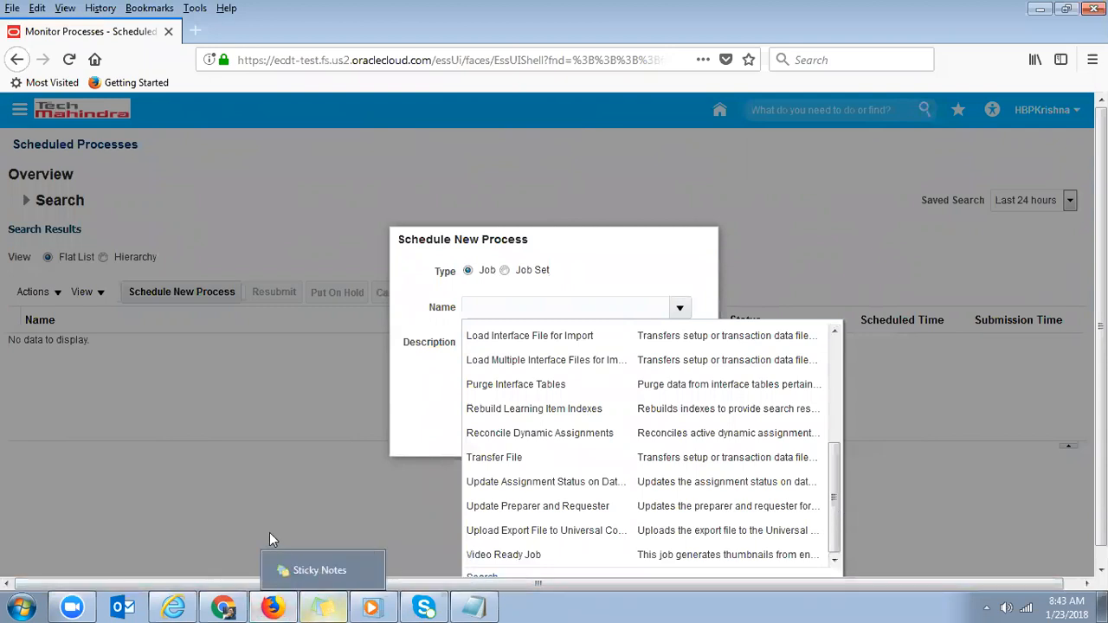
left_click(423, 401)
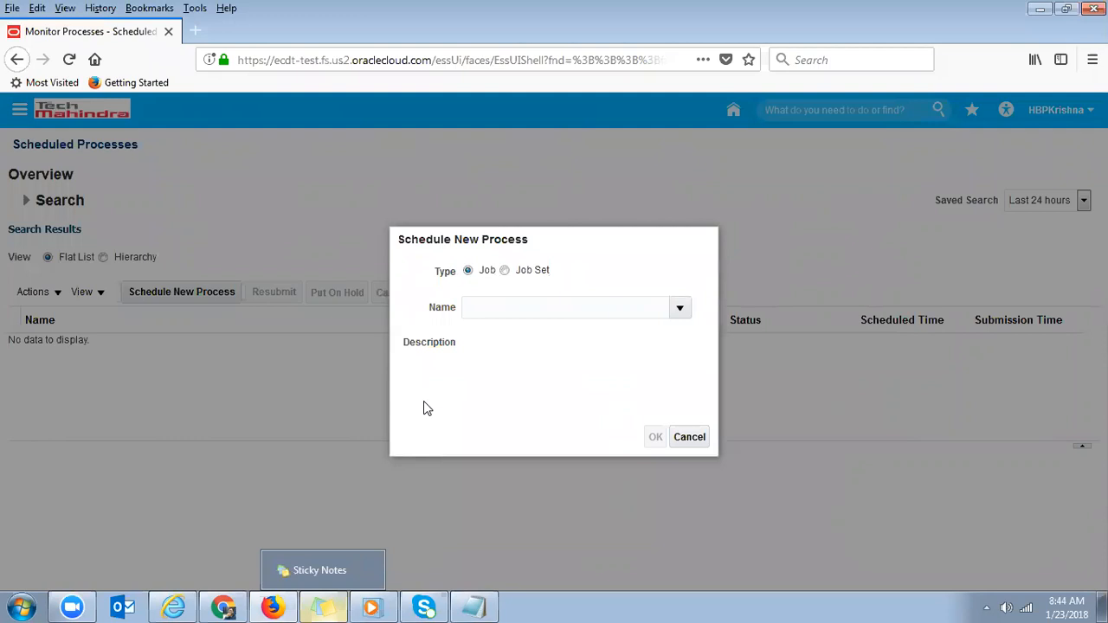
- In the Security Console, review the user's last name and Employee role, then edit the account
left_click(223, 607)
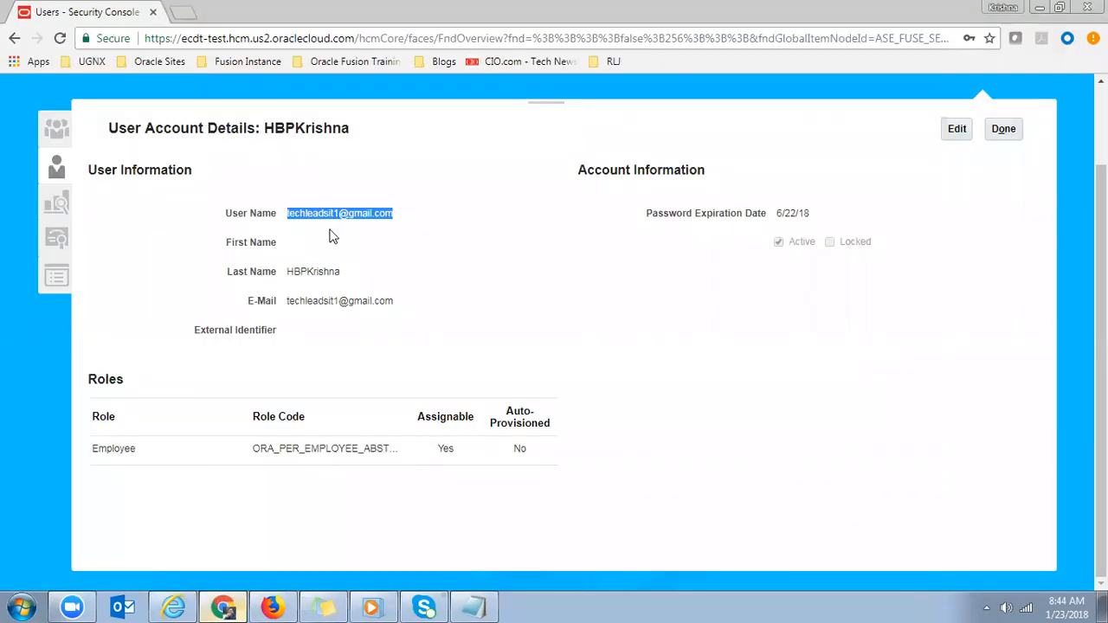
double_click(320, 274)
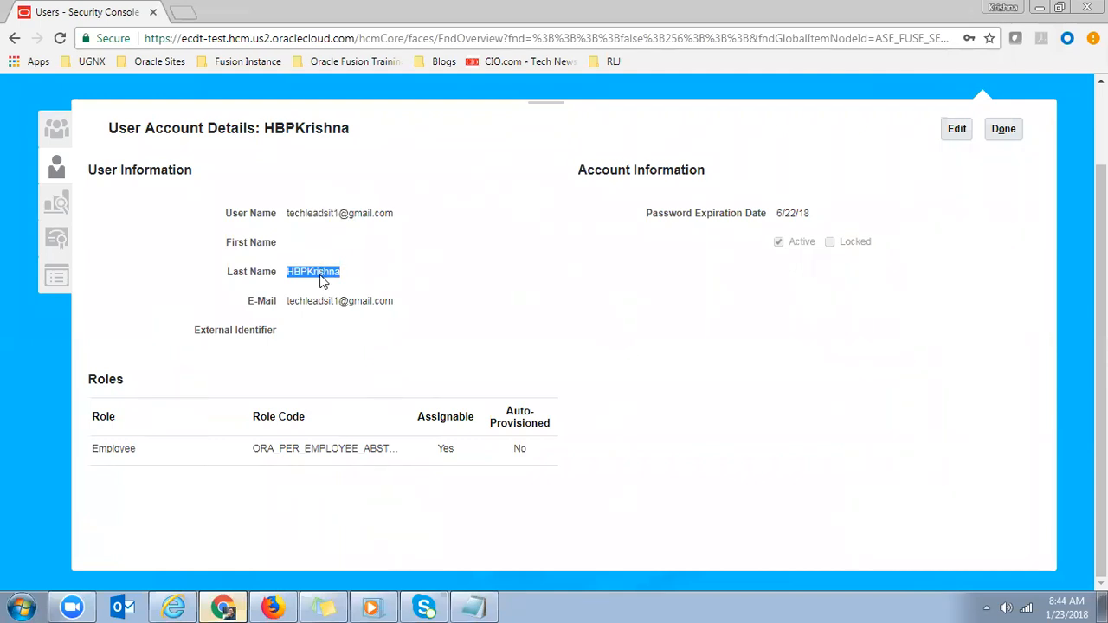
left_click(158, 455)
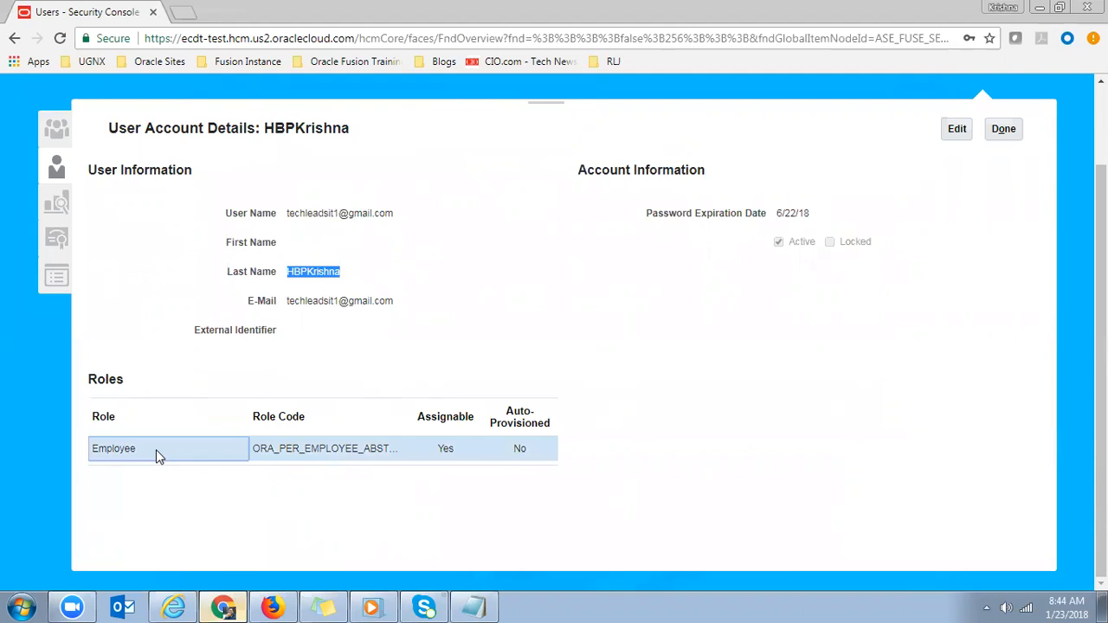
left_click(272, 607)
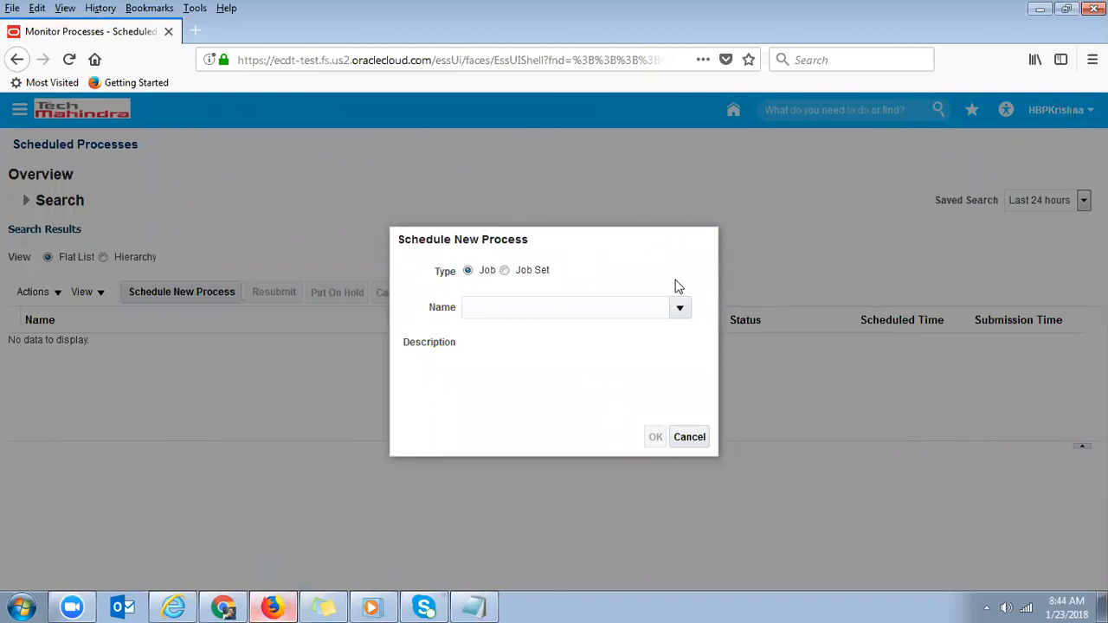
left_click(227, 606)
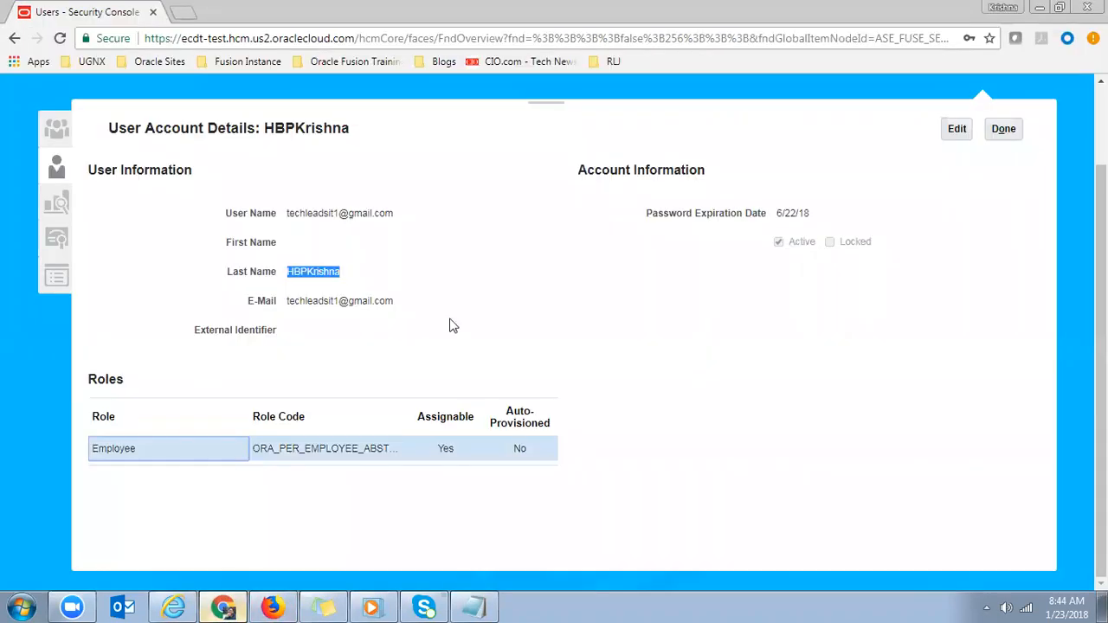
left_click(957, 129)
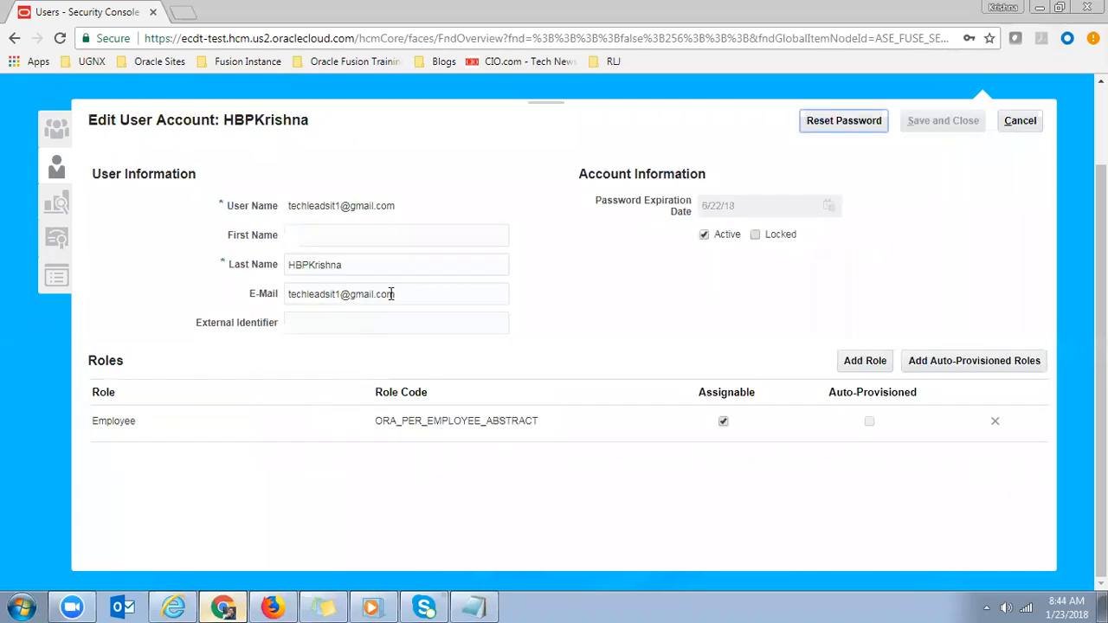
- Check the last name and Employee role on the Edit User Account page
double_click(362, 268)
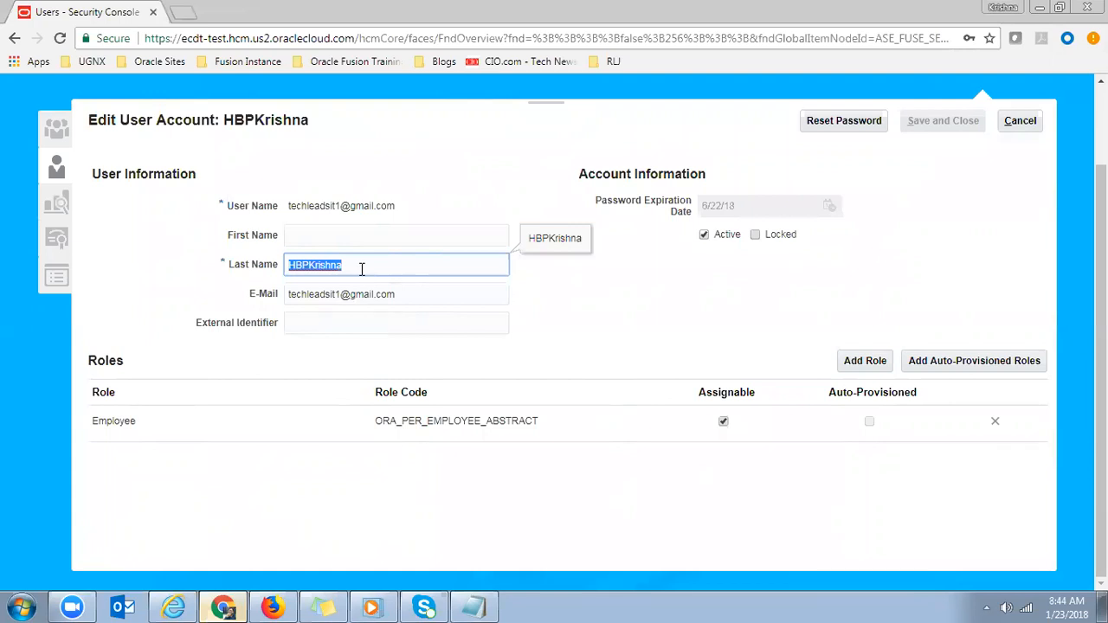
left_click(167, 421)
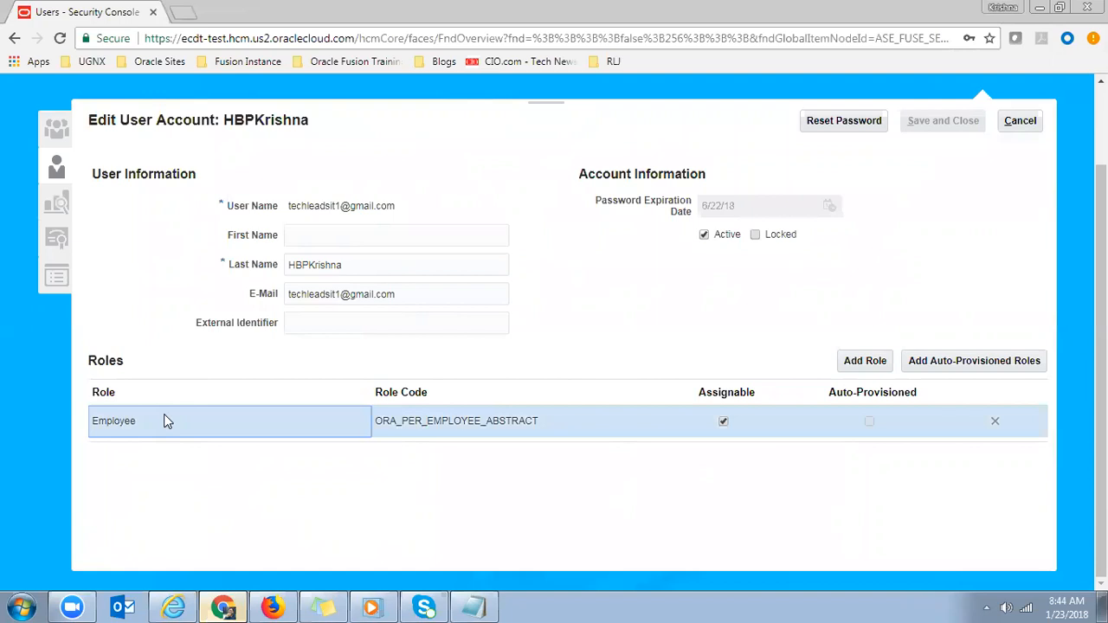
left_click(274, 606)
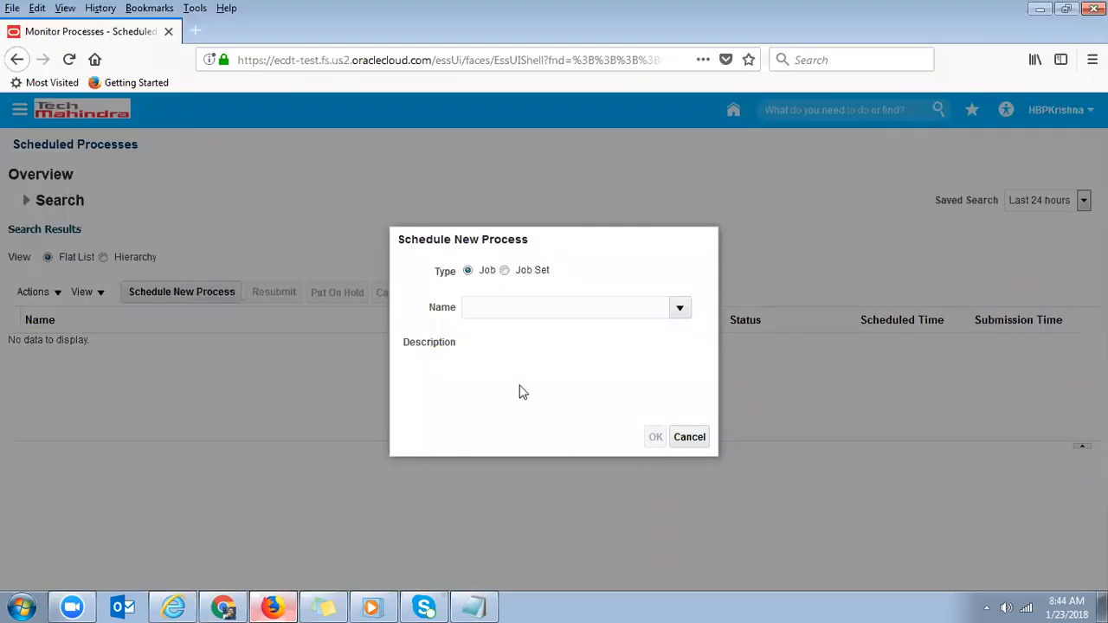
left_click(224, 606)
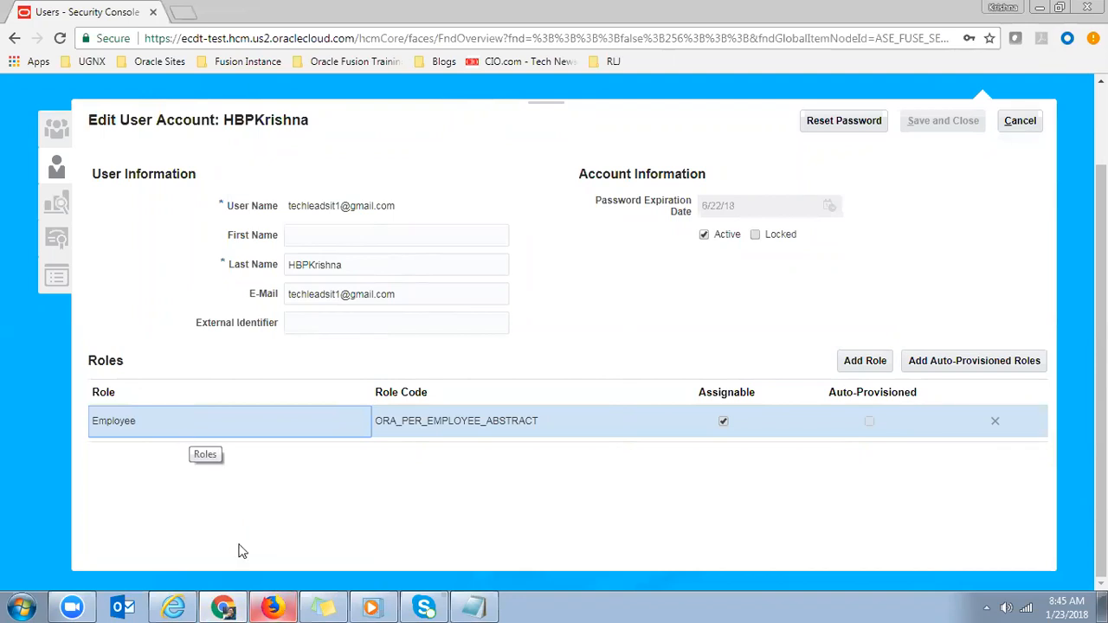
- Cancel the Schedule New Process dialog in the scheduled processes window
left_click(272, 607)
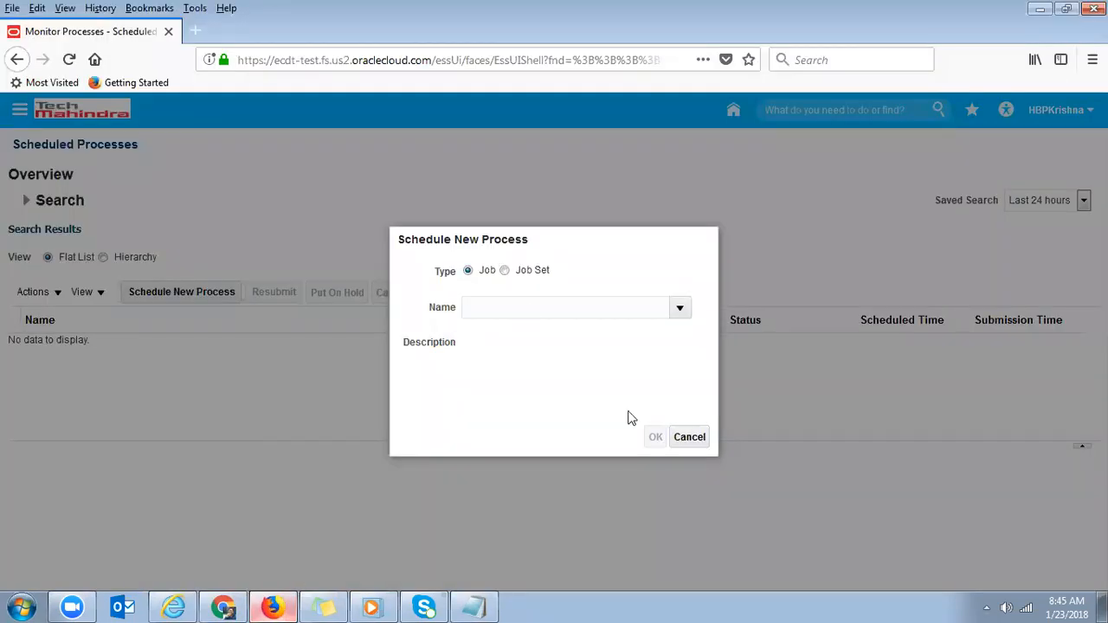
left_click_drag(470, 239, 468, 241)
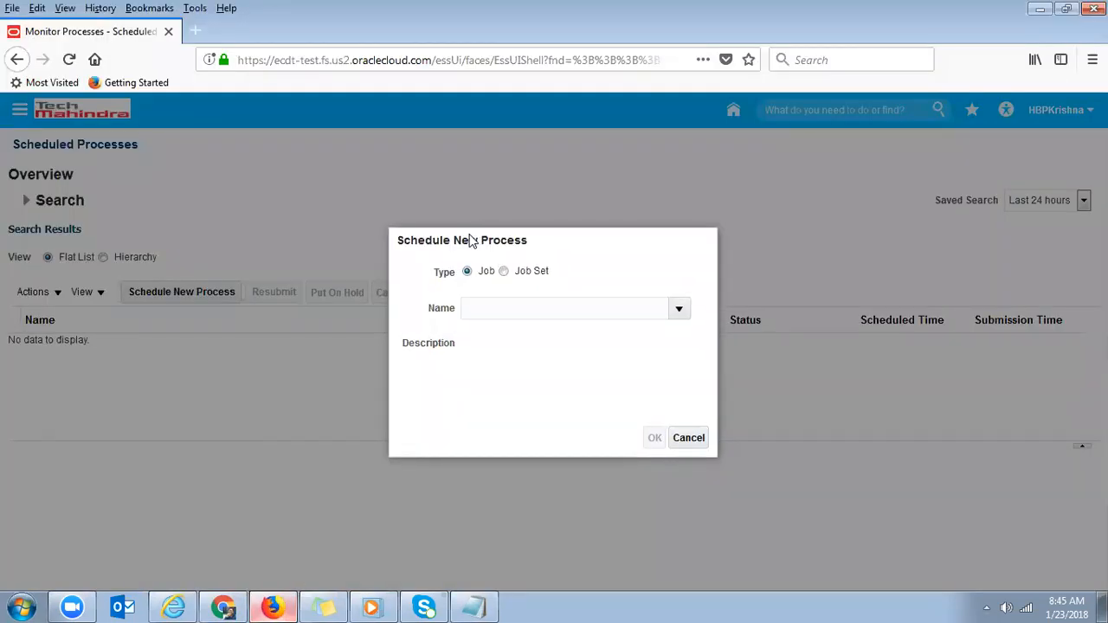
left_click(689, 435)
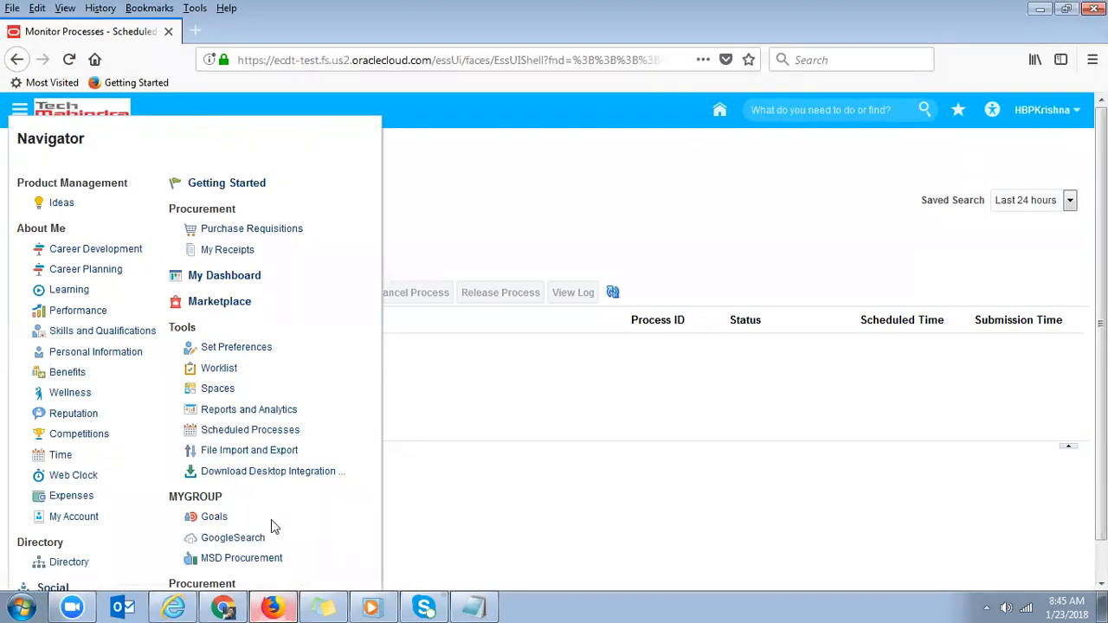
- Return to the Navigator and reopen the Scheduled Processes work area
left_click(223, 607)
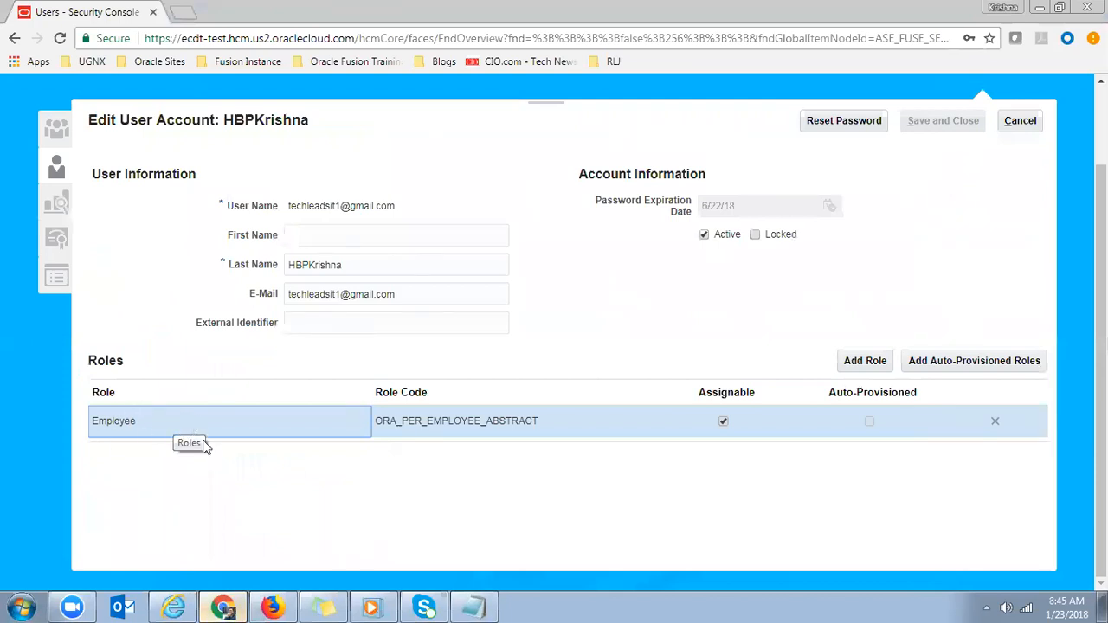
left_click(274, 607)
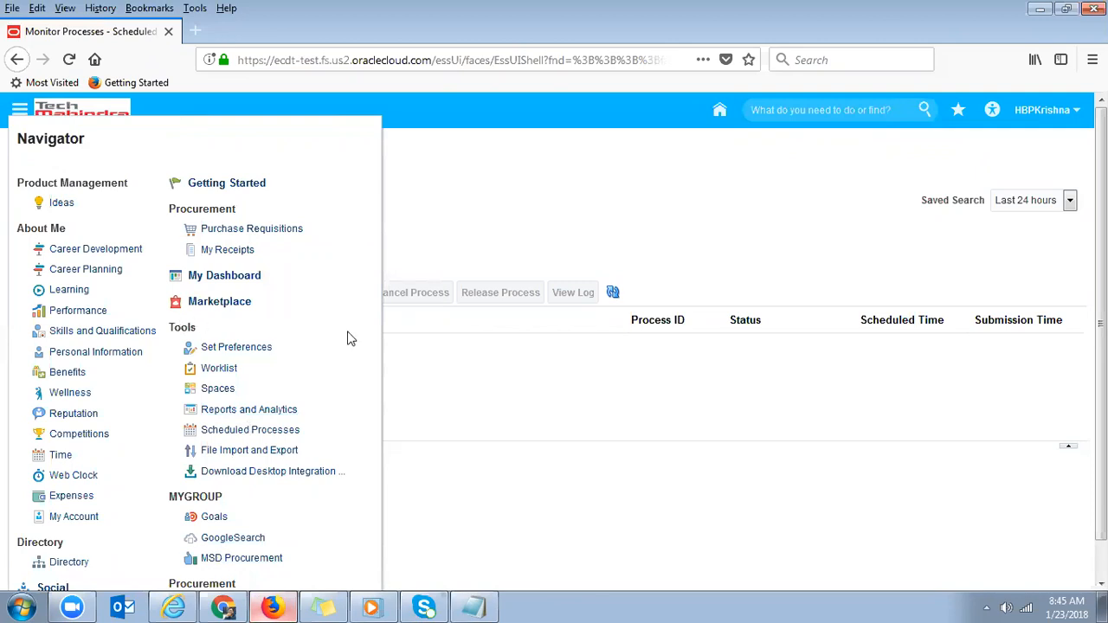
left_click(248, 433)
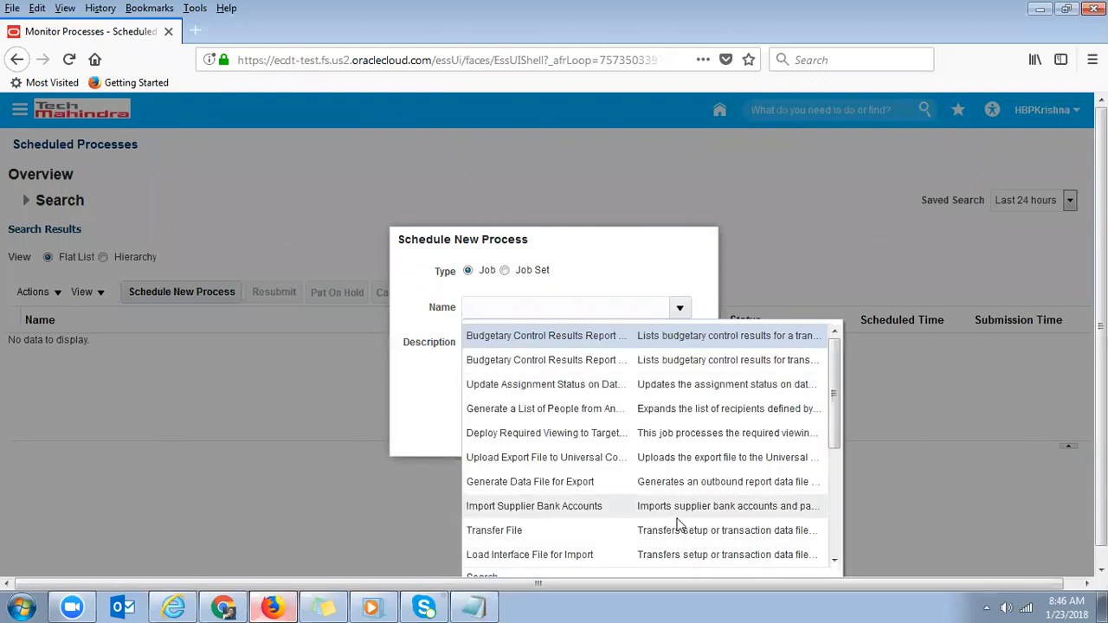
- Scroll the job list and choose Video Ready Job as the process
left_click_drag(834, 422, 834, 448)
left_click_drag(1101, 442, 1101, 461)
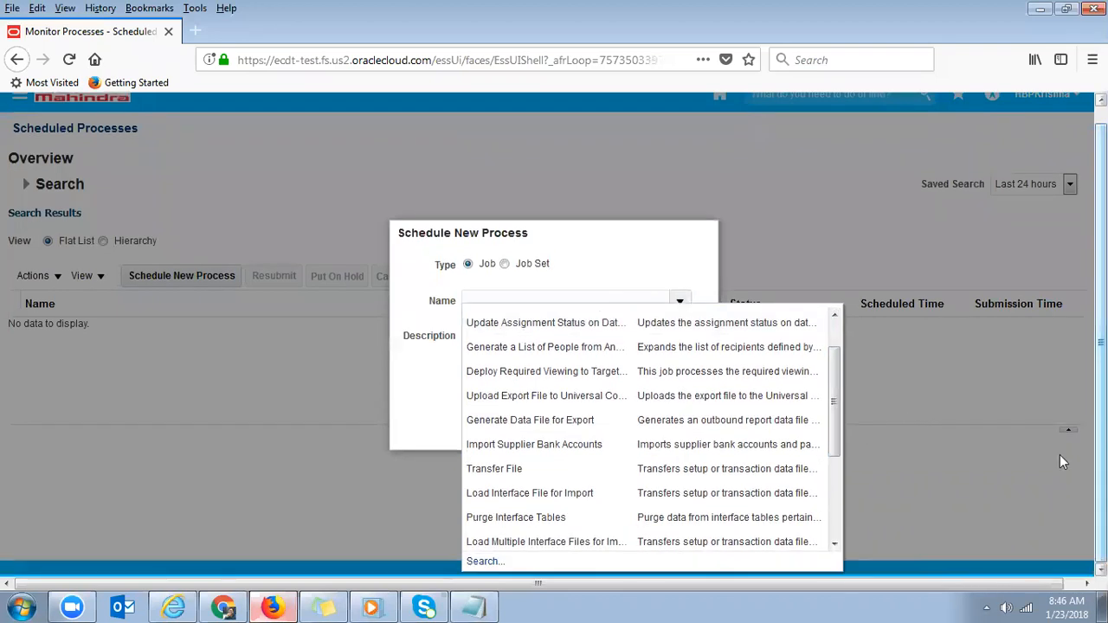
left_click(834, 545)
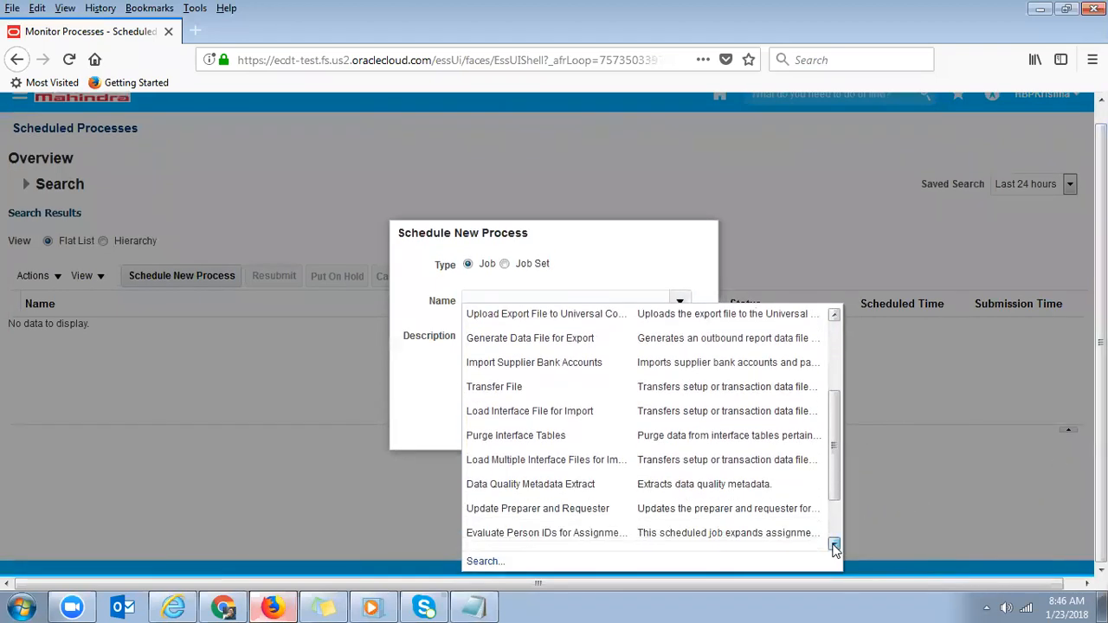
left_click(833, 545)
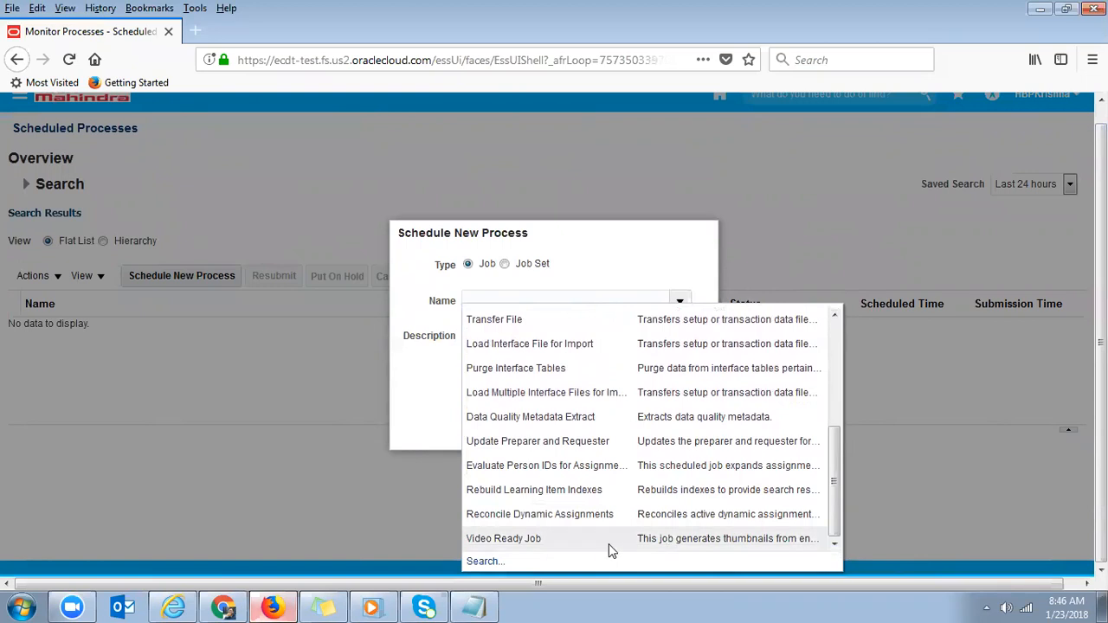
left_click(536, 538)
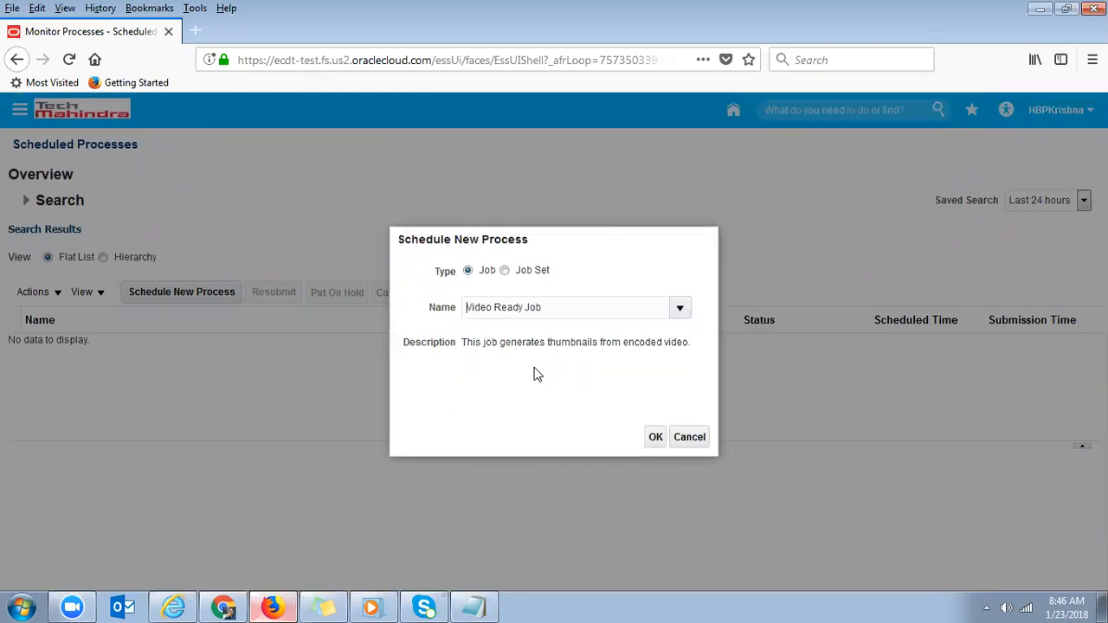
- Switch the job to Import Supplier Bank Accounts and confirm it
left_click(680, 308)
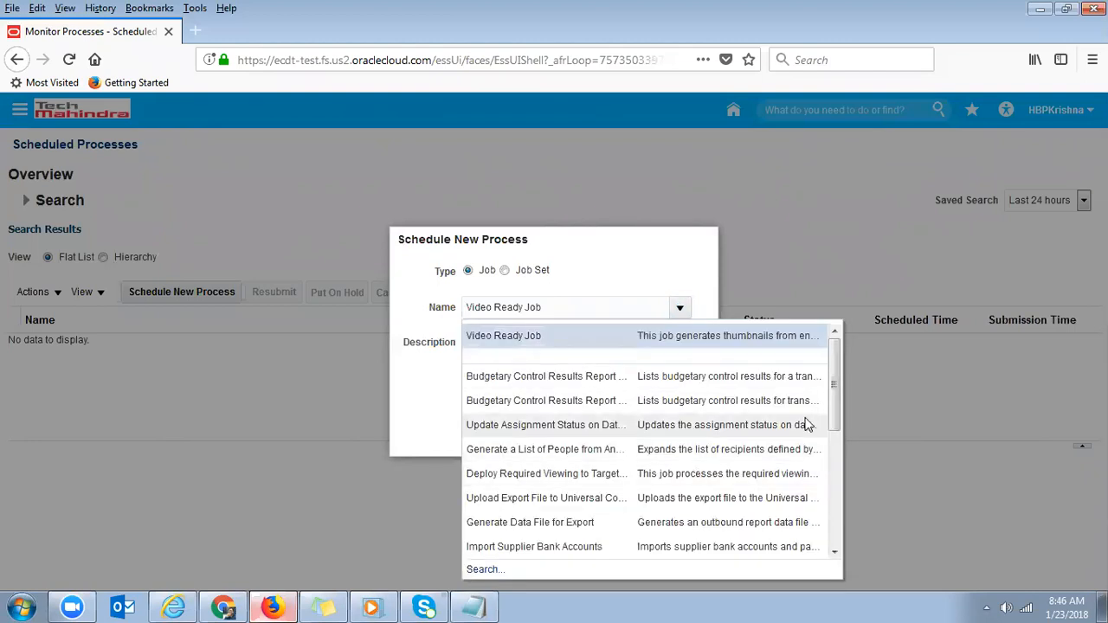
left_click_drag(835, 390, 822, 413)
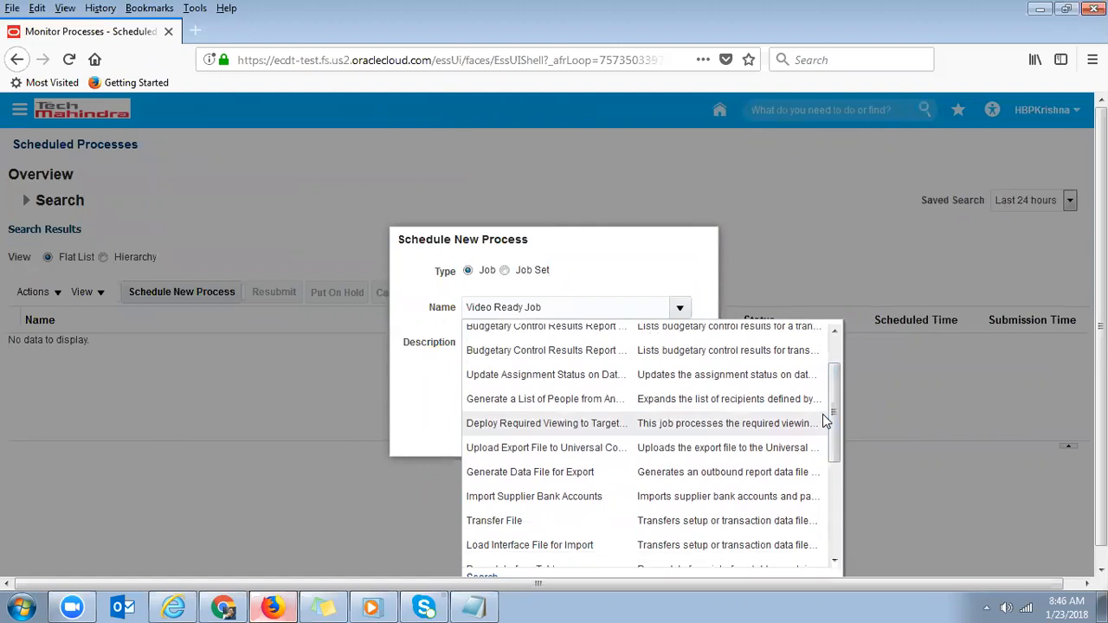
left_click(534, 495)
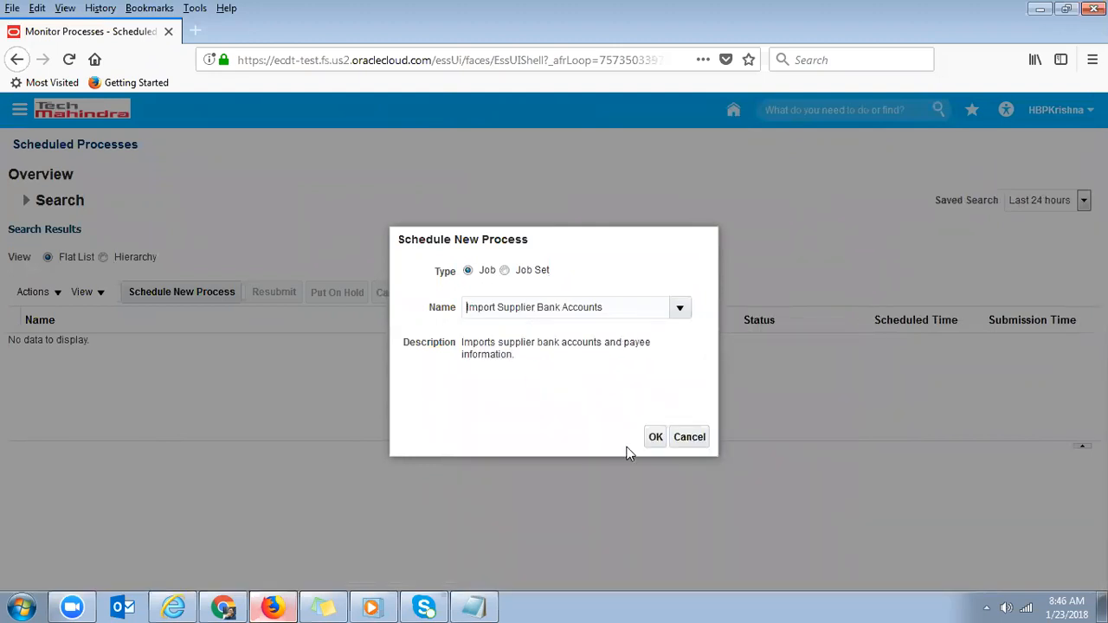
left_click(655, 438)
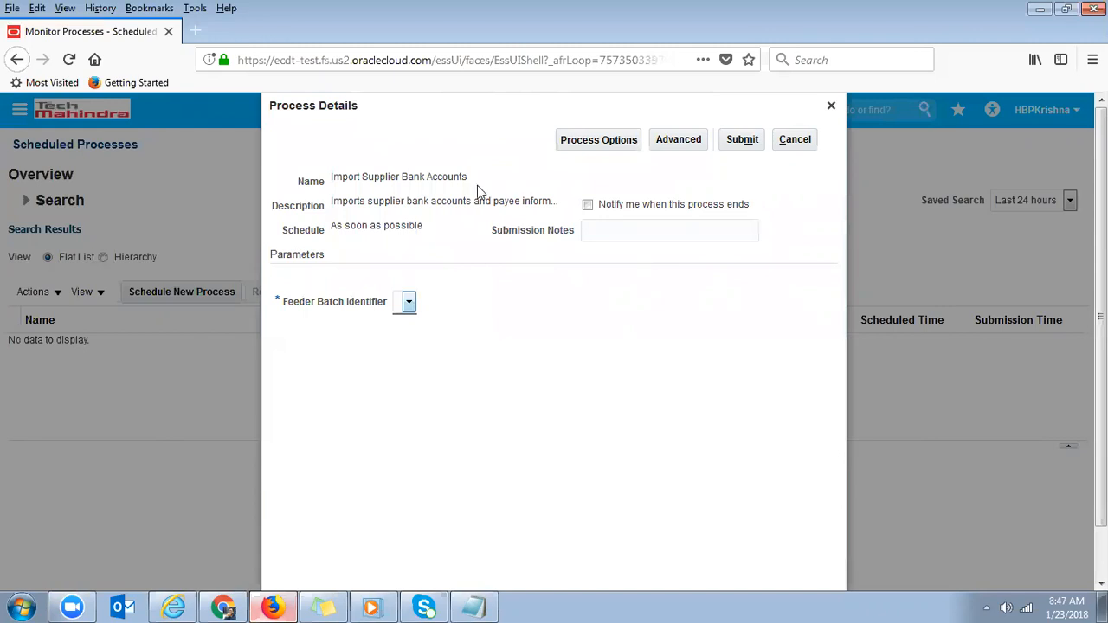
- Try submitting Import Supplier Bank Accounts, then cancel after the Feeder Batch Identifier error
triple_click(374, 176)
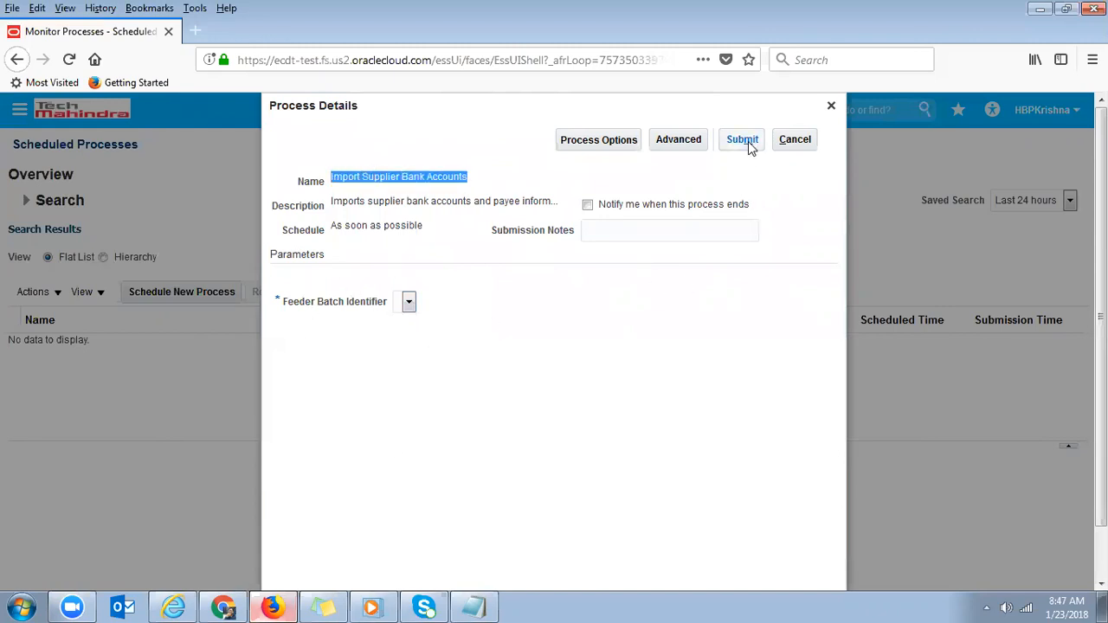
left_click(671, 141)
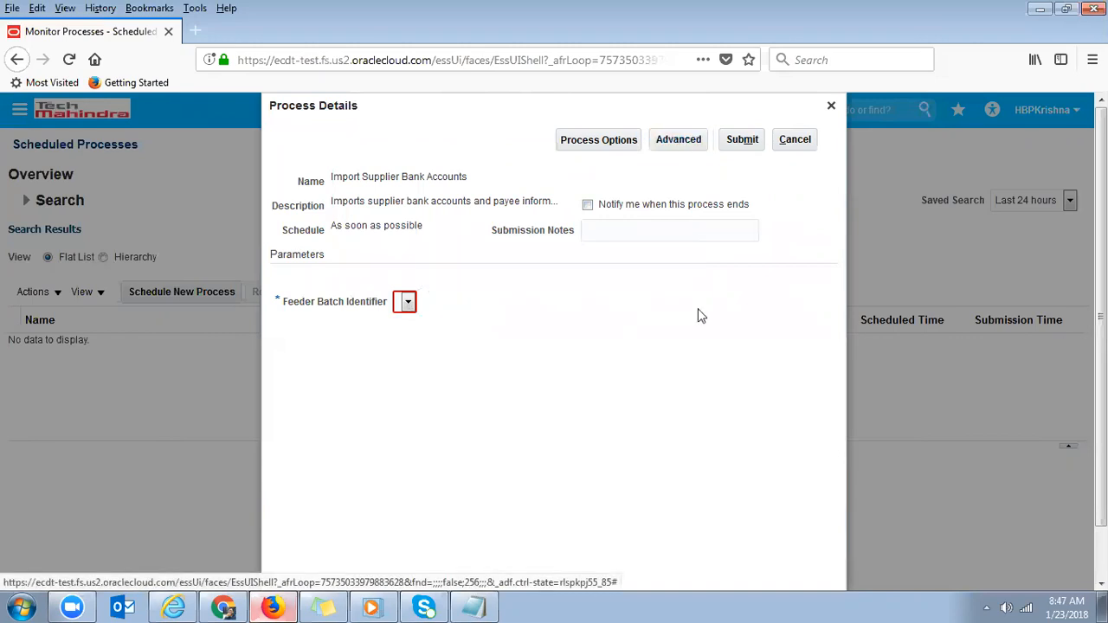
left_click(797, 138)
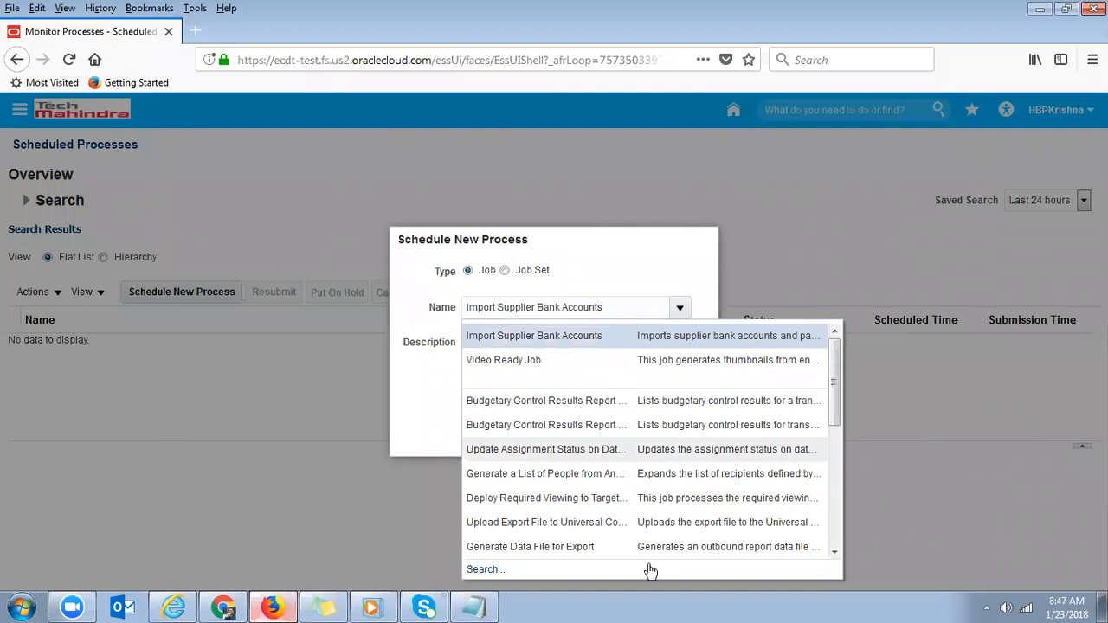
- Dismiss a server error, then choose and confirm Update Assignment Status on Date-Driven Activities
left_click(551, 491)
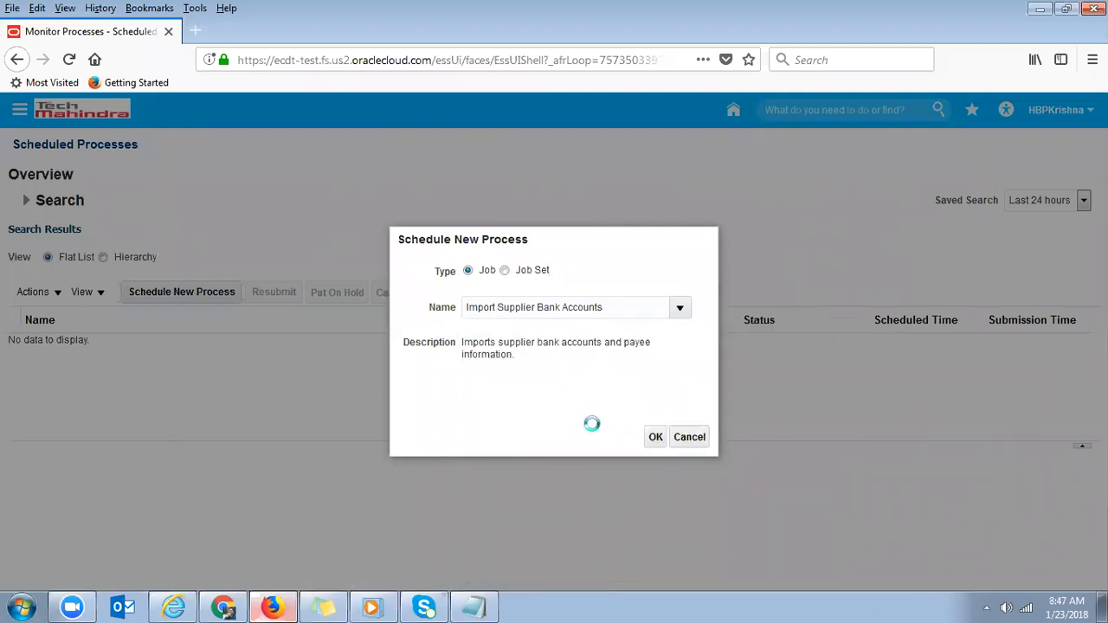
left_click(654, 437)
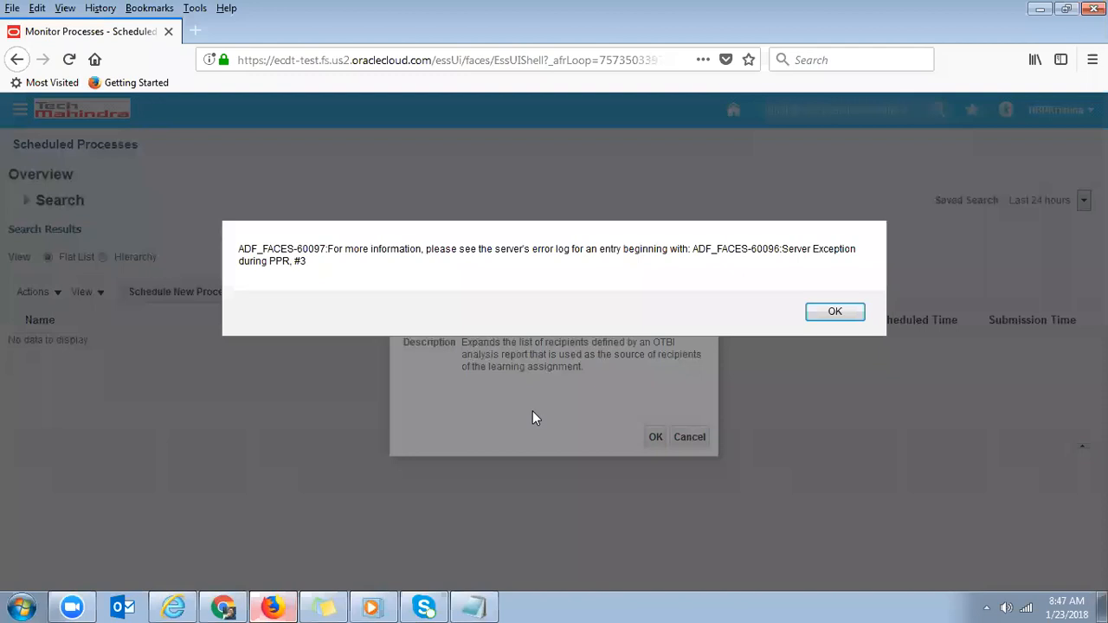
left_click(837, 314)
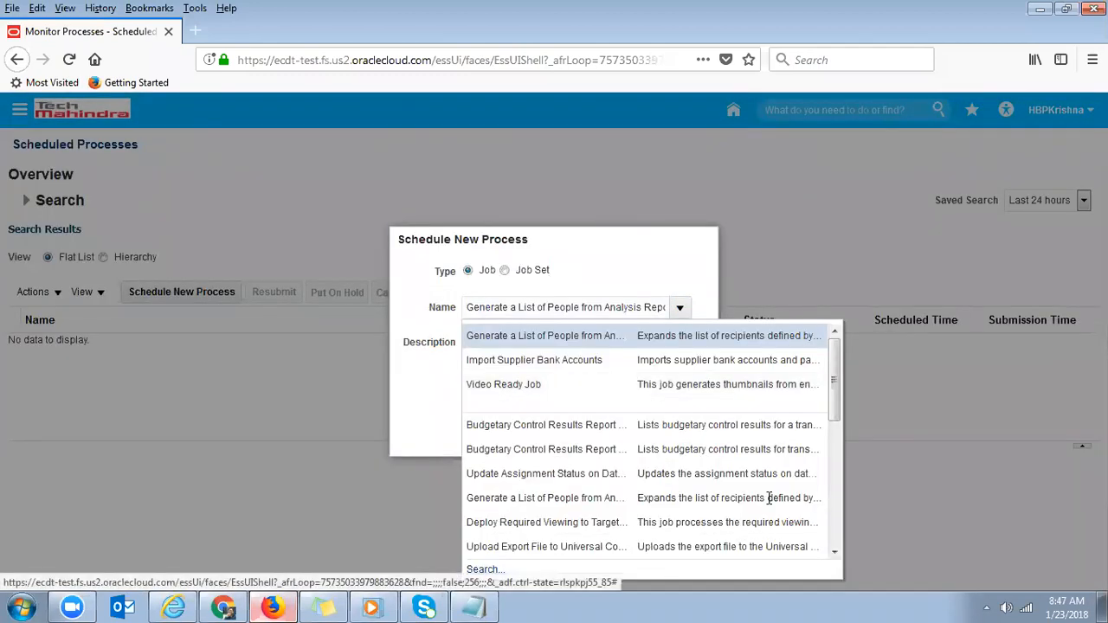
left_click_drag(835, 388, 836, 435)
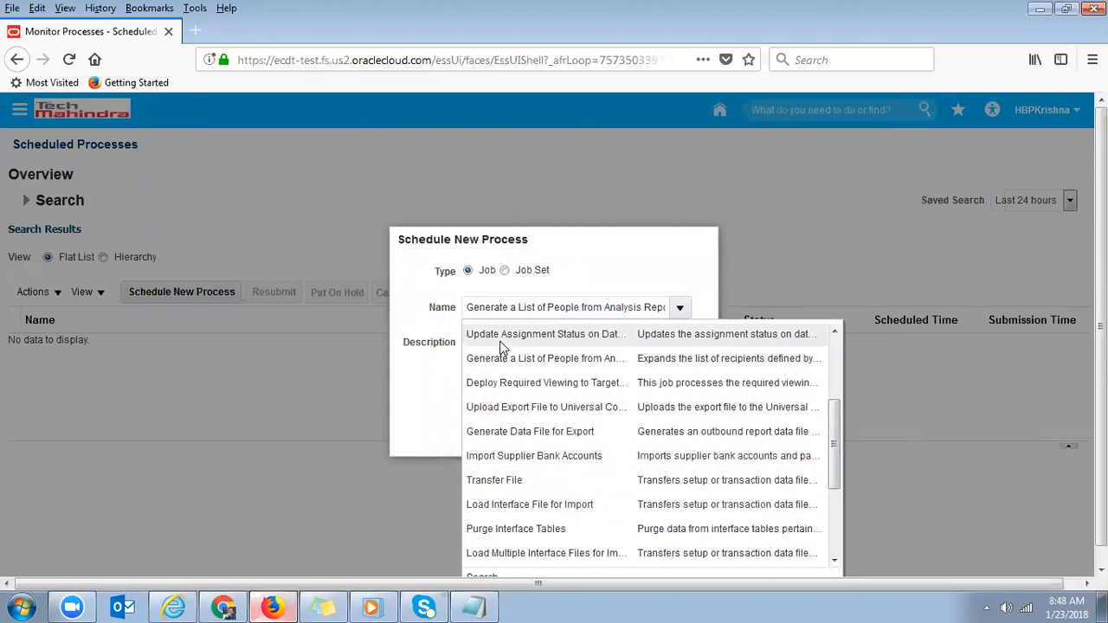
left_click(482, 412)
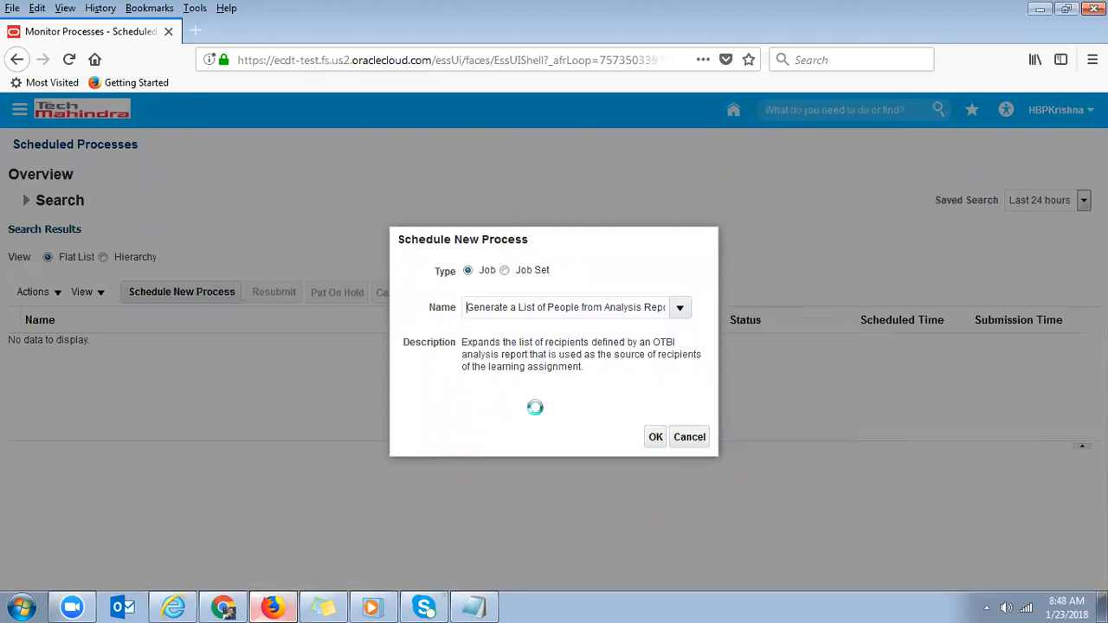
left_click(655, 437)
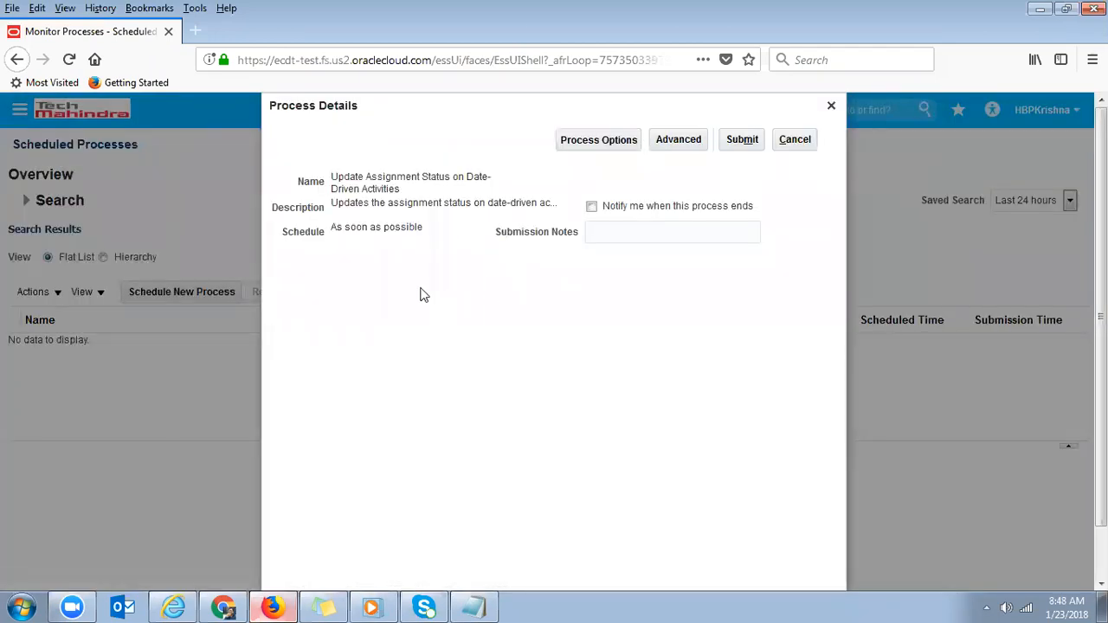
- Set the job to run using a schedule with Hourly/Minute frequency, every 1 hour
left_click(684, 141)
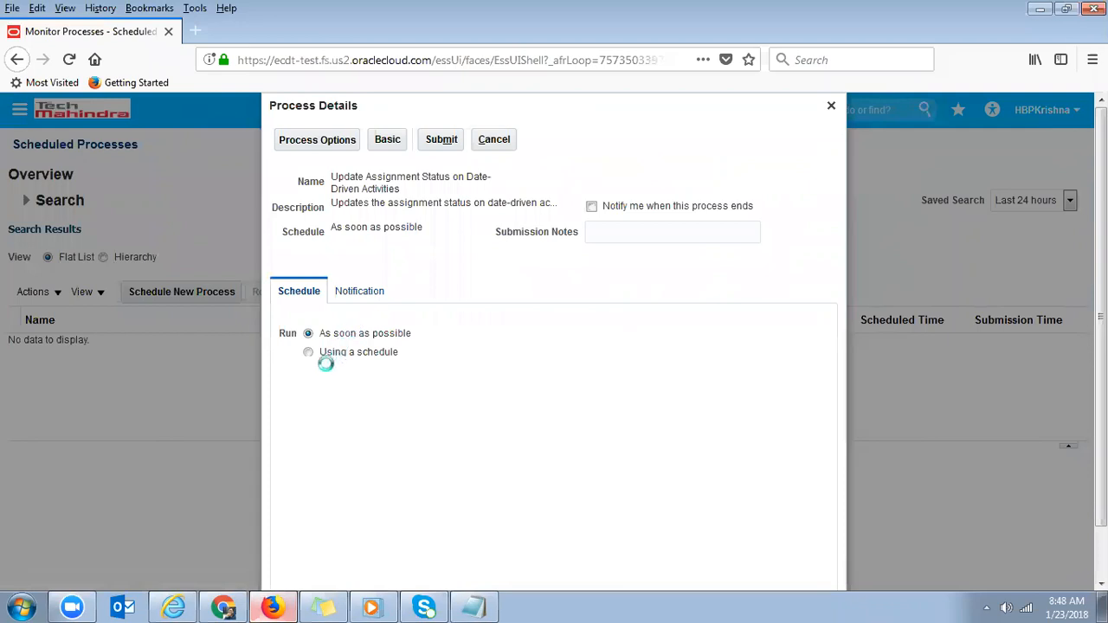
left_click_drag(350, 334, 399, 336)
left_click(301, 356)
left_click(309, 353)
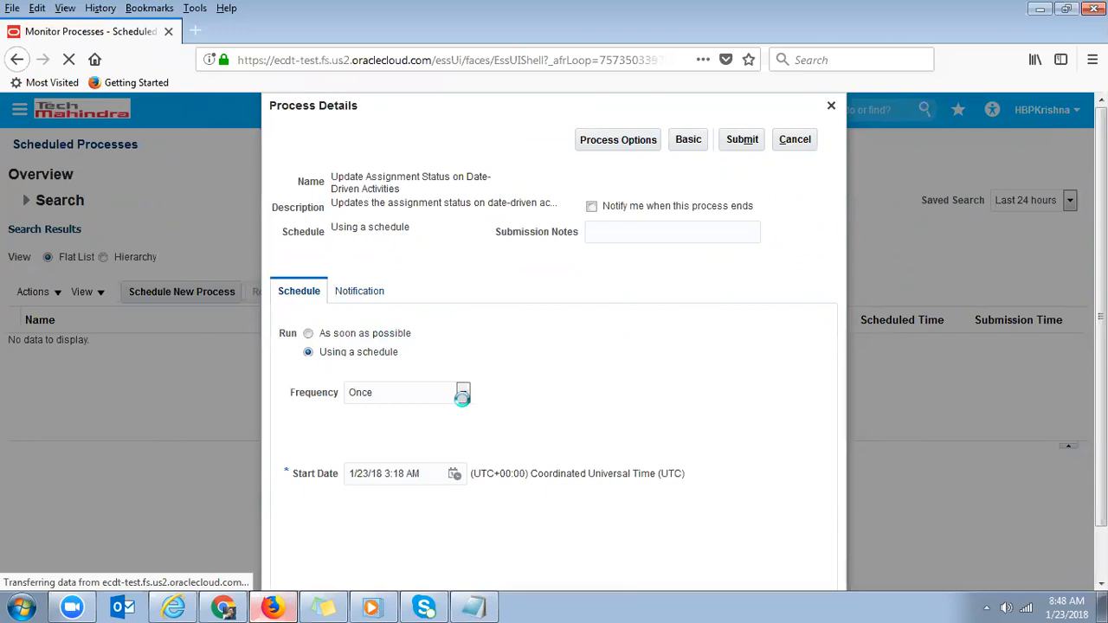
left_click(462, 394)
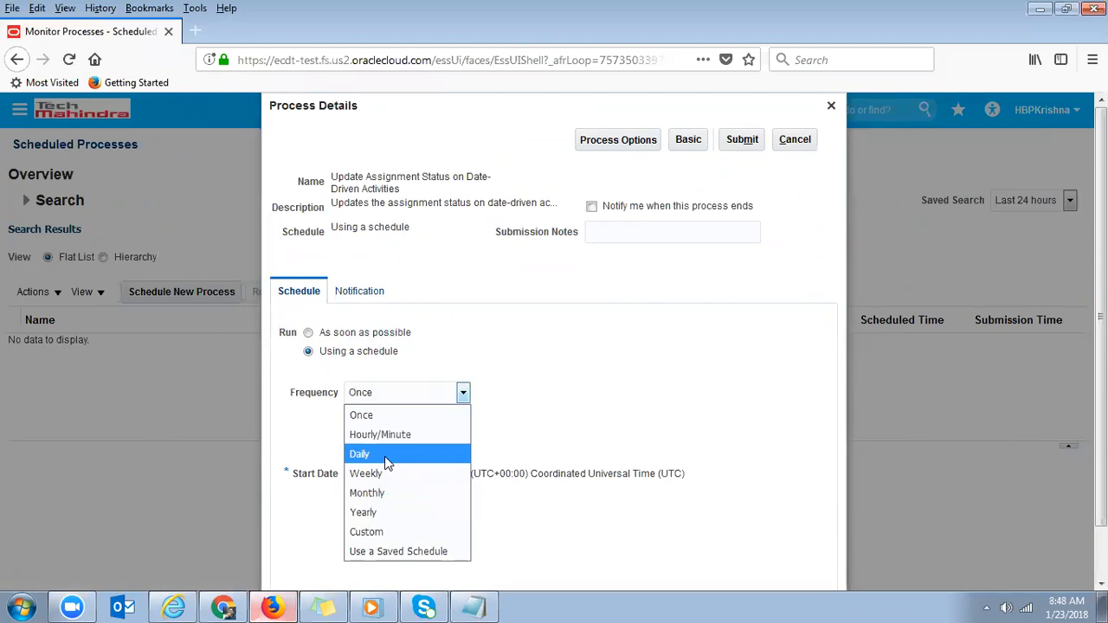
left_click(404, 430)
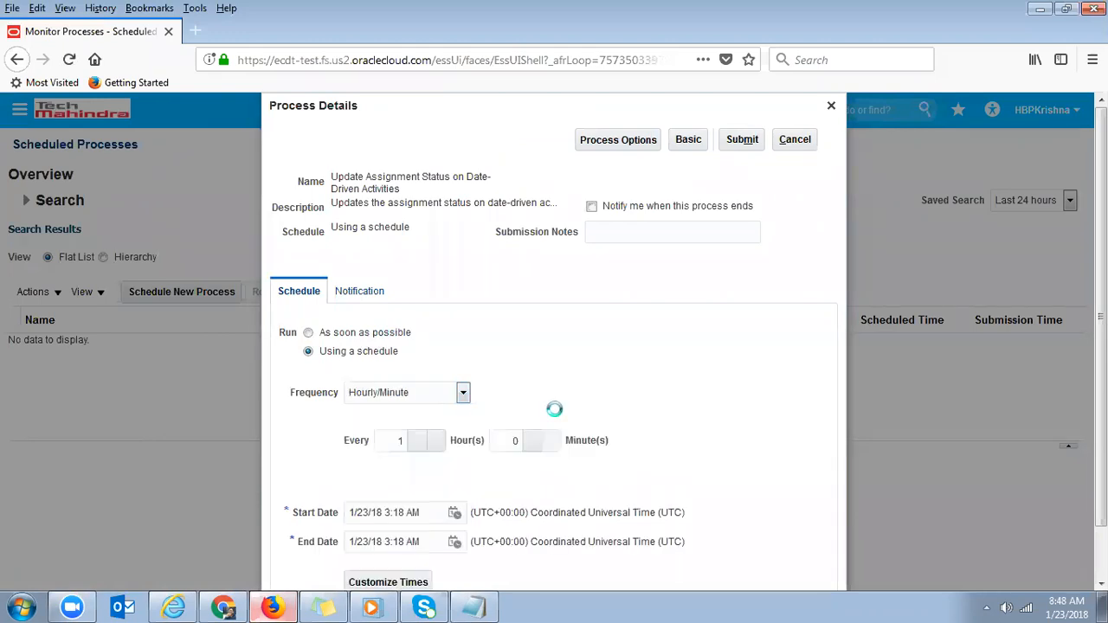
- Review the schedule's start and end dates and their UTC time zone
scroll(530, 406, "down", 1)
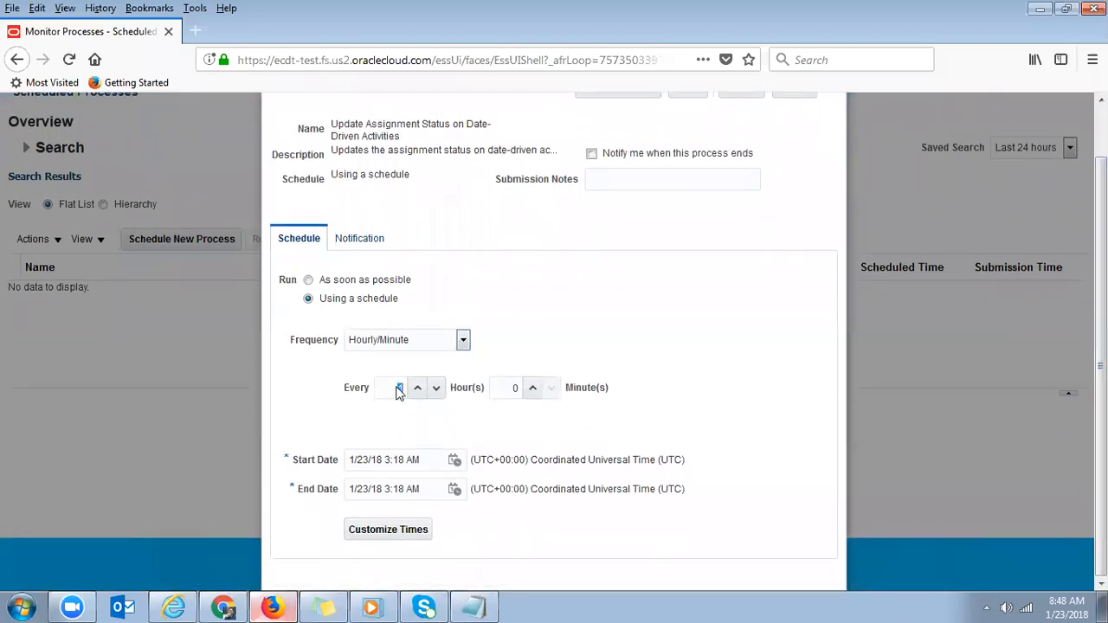
triple_click(423, 460)
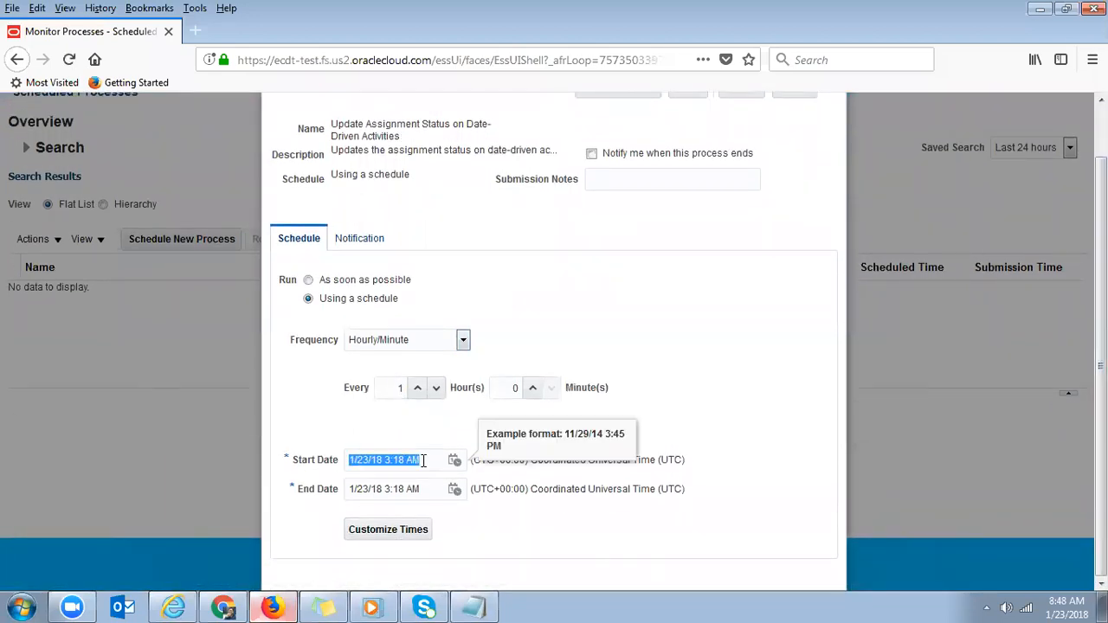
triple_click(420, 489)
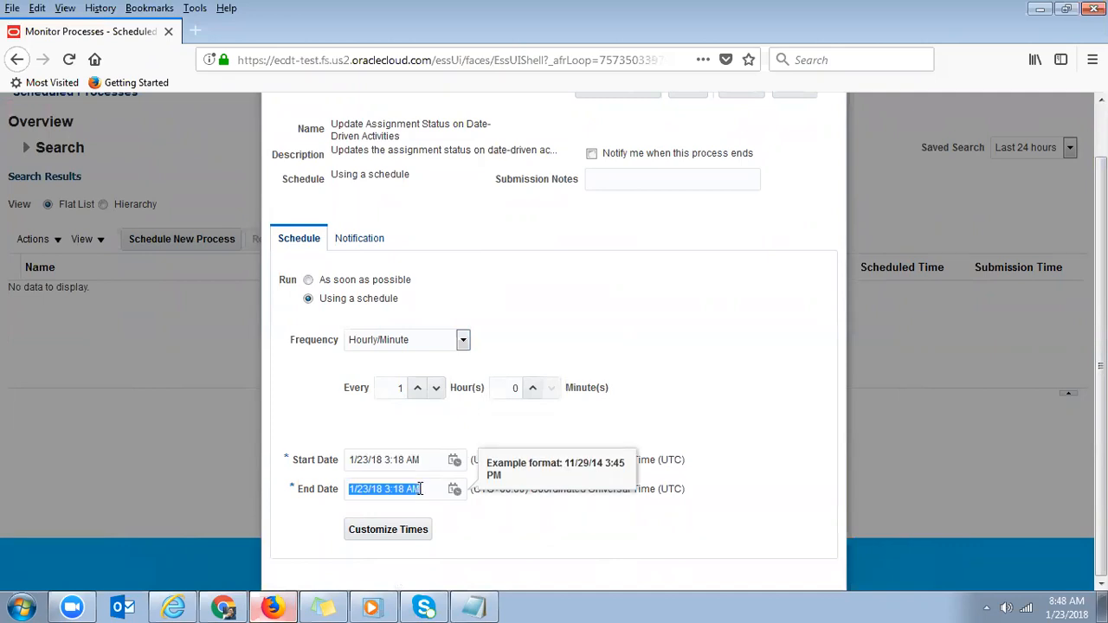
left_click(673, 533)
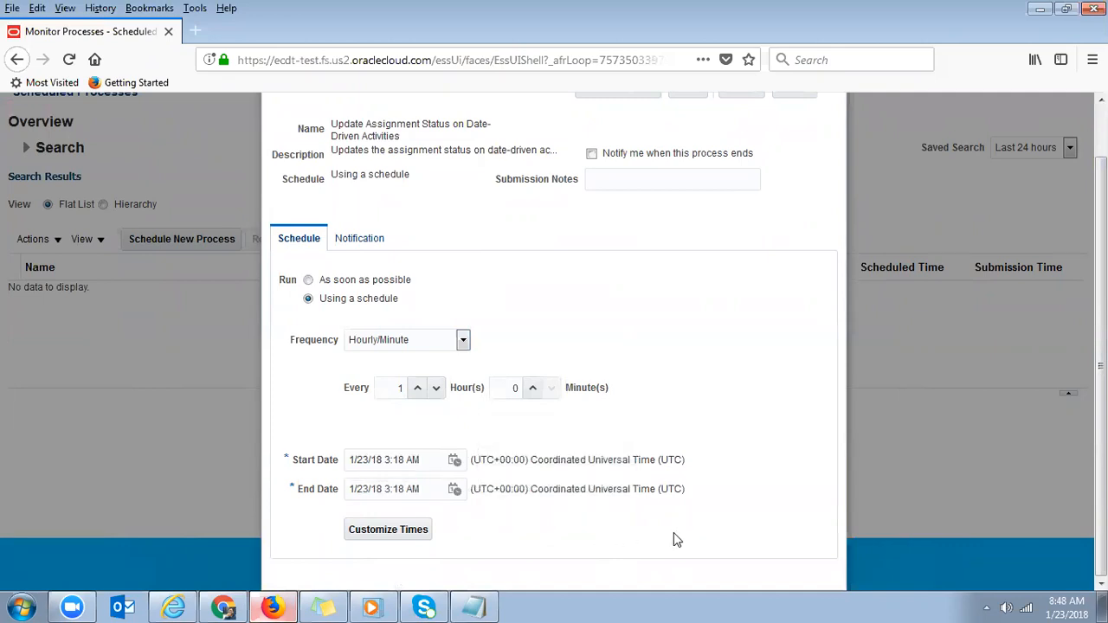
left_click_drag(658, 459, 685, 459)
- Draft a job notification for all conditions, then discard it without saving
left_click(364, 246)
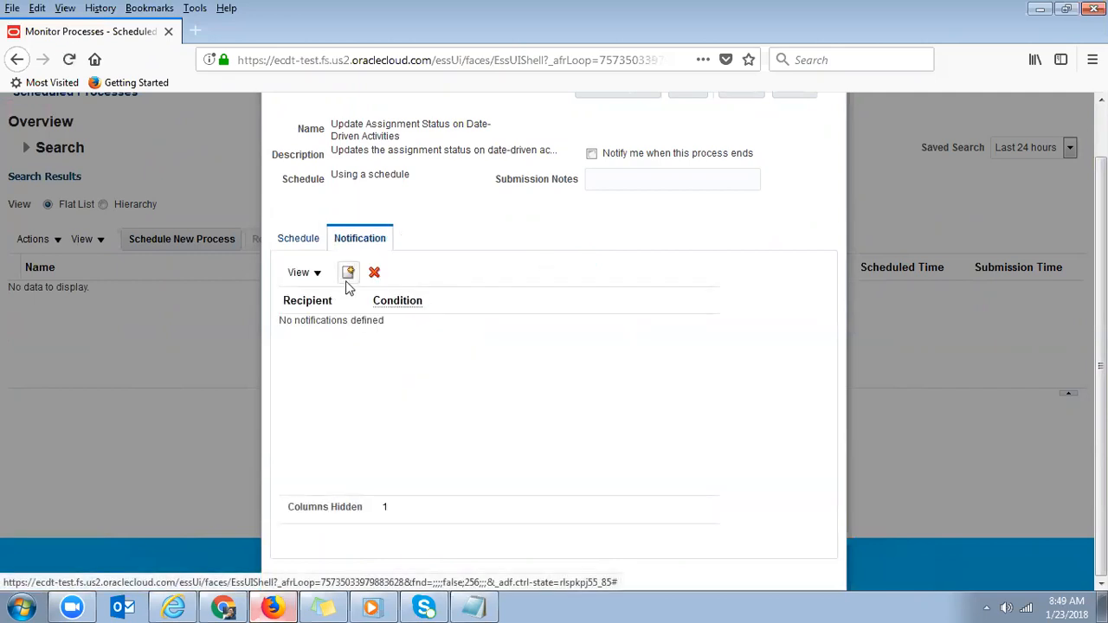
left_click(348, 273)
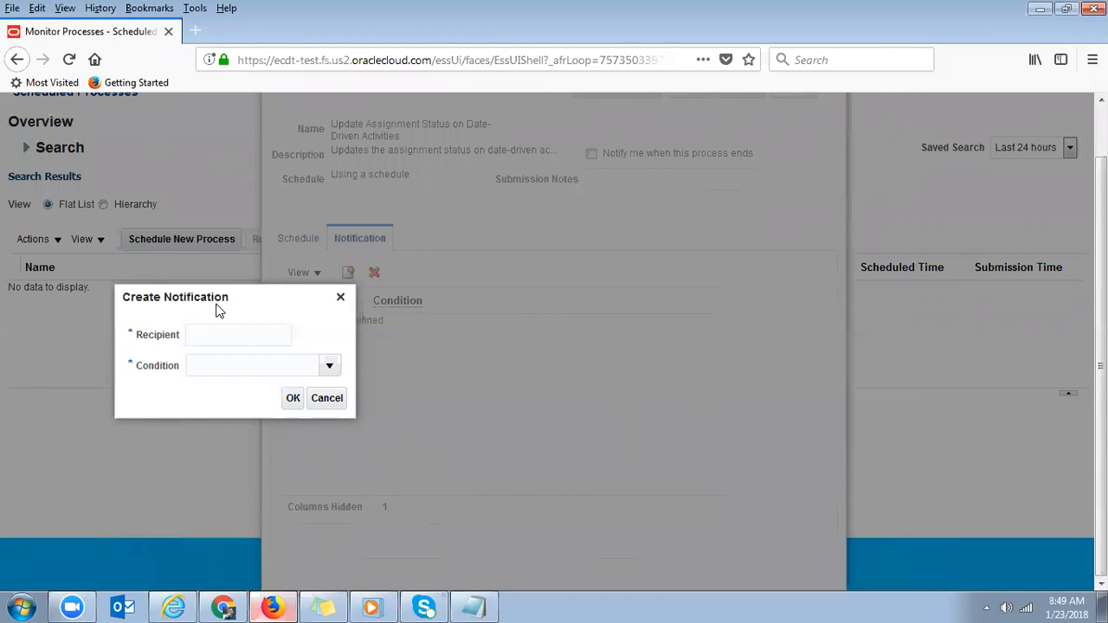
left_click(222, 333)
left_click(329, 367)
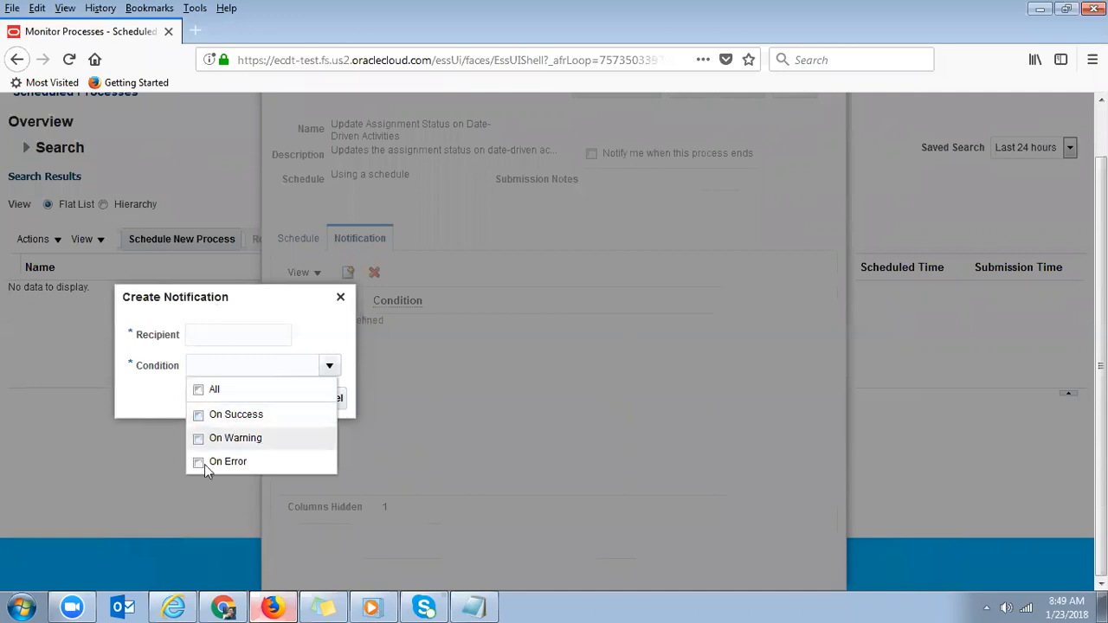
left_click(198, 394)
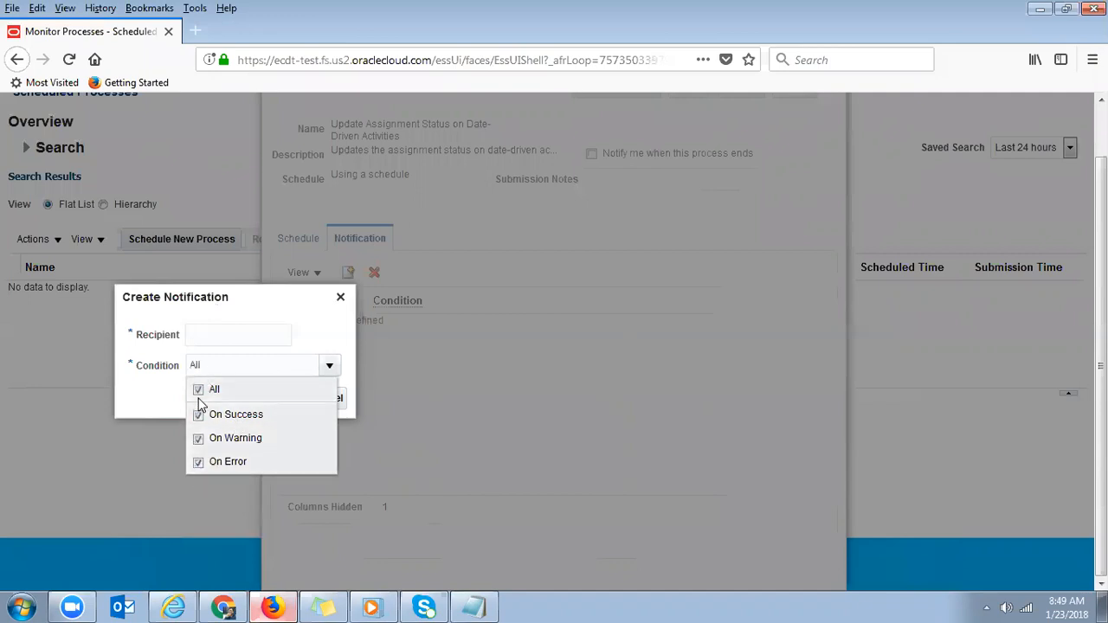
left_click(249, 332)
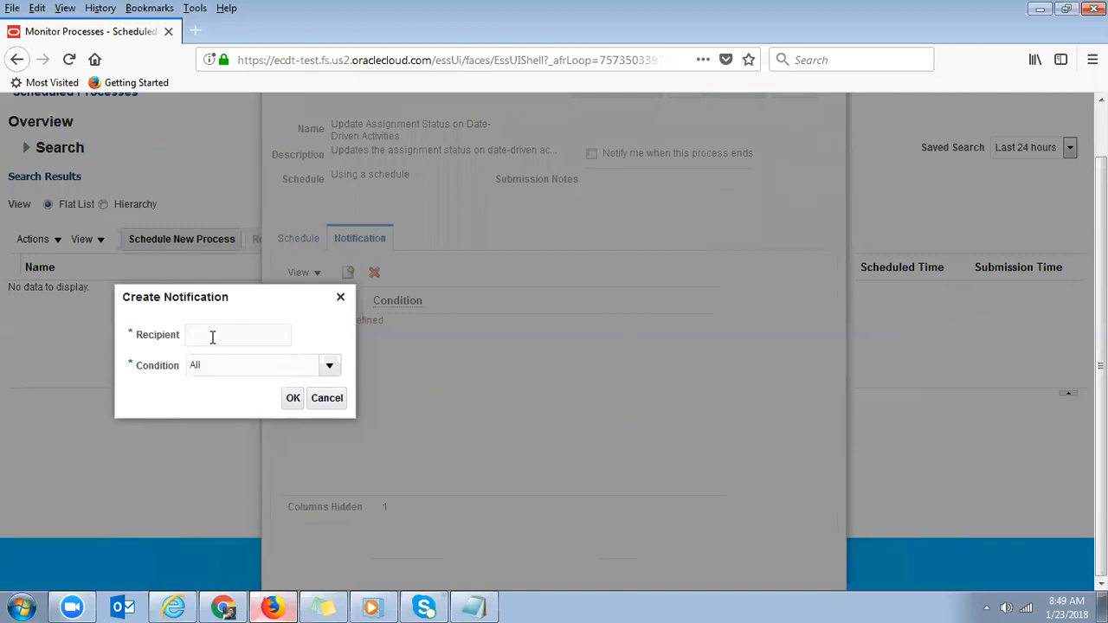
left_click(340, 297)
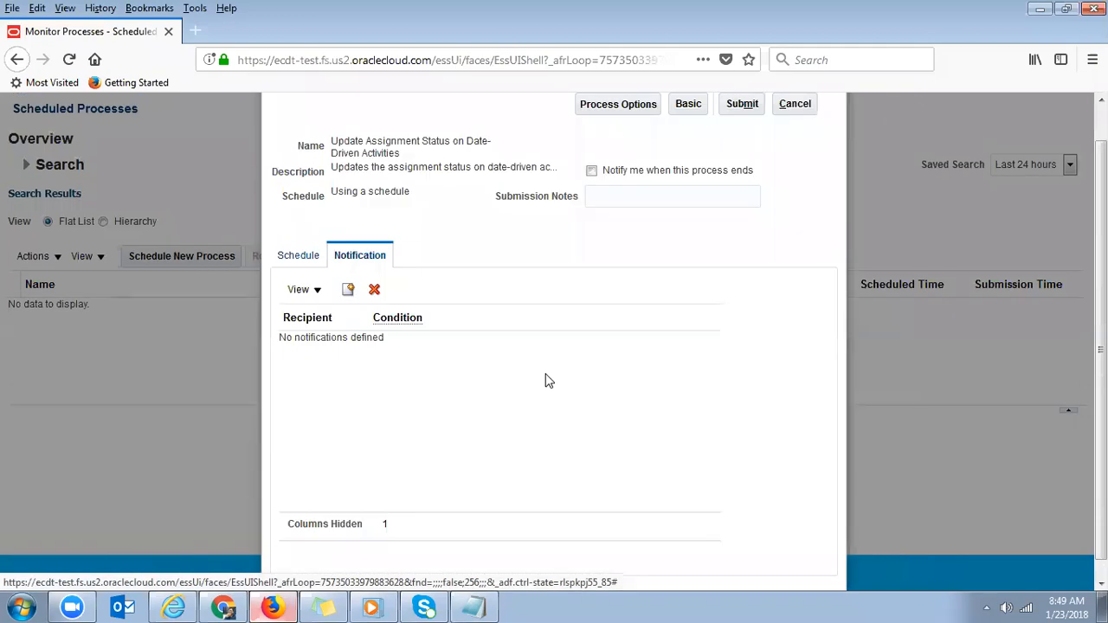
- Cancel scheduling the process and return to the user account being edited
scroll(837, 202, "up", 1)
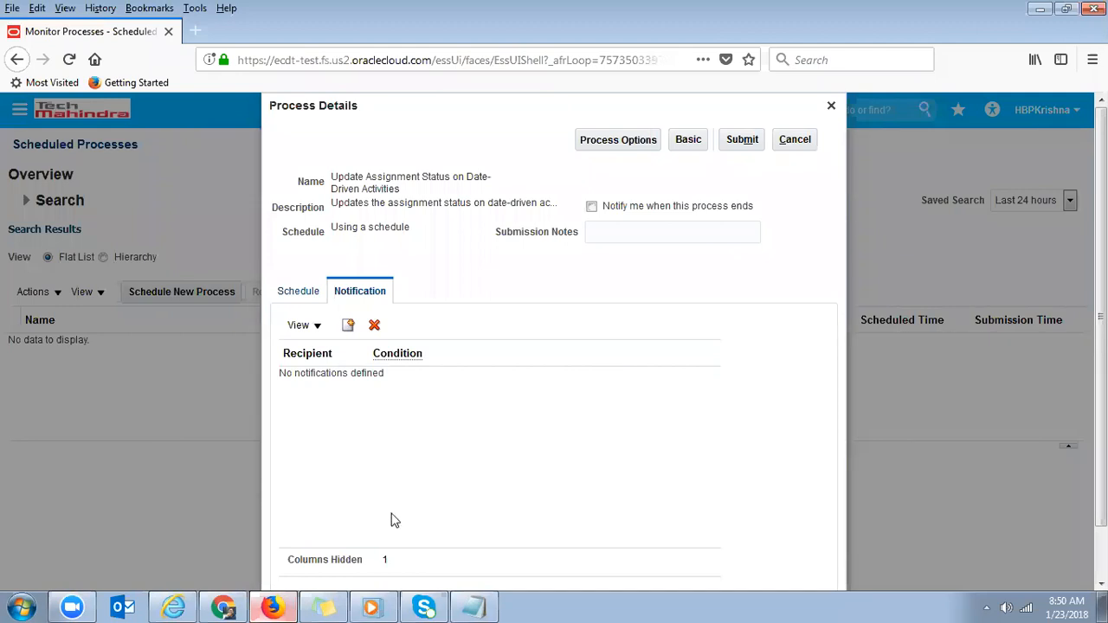
left_click(795, 147)
left_click(221, 607)
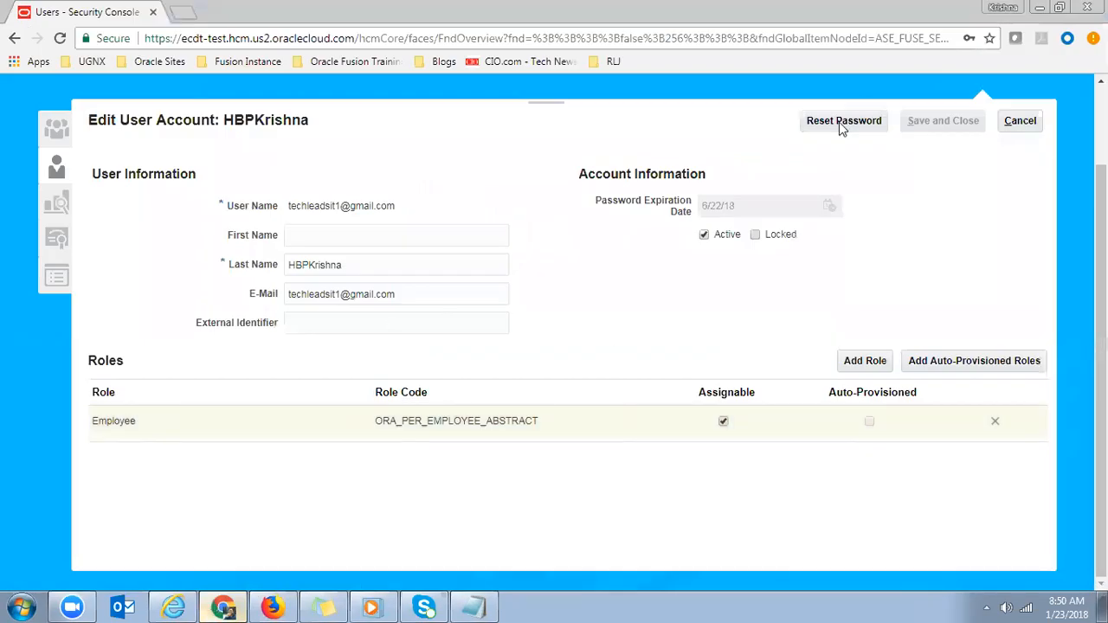
- Search for and add the IT Security Manager role to the user
left_click(865, 361)
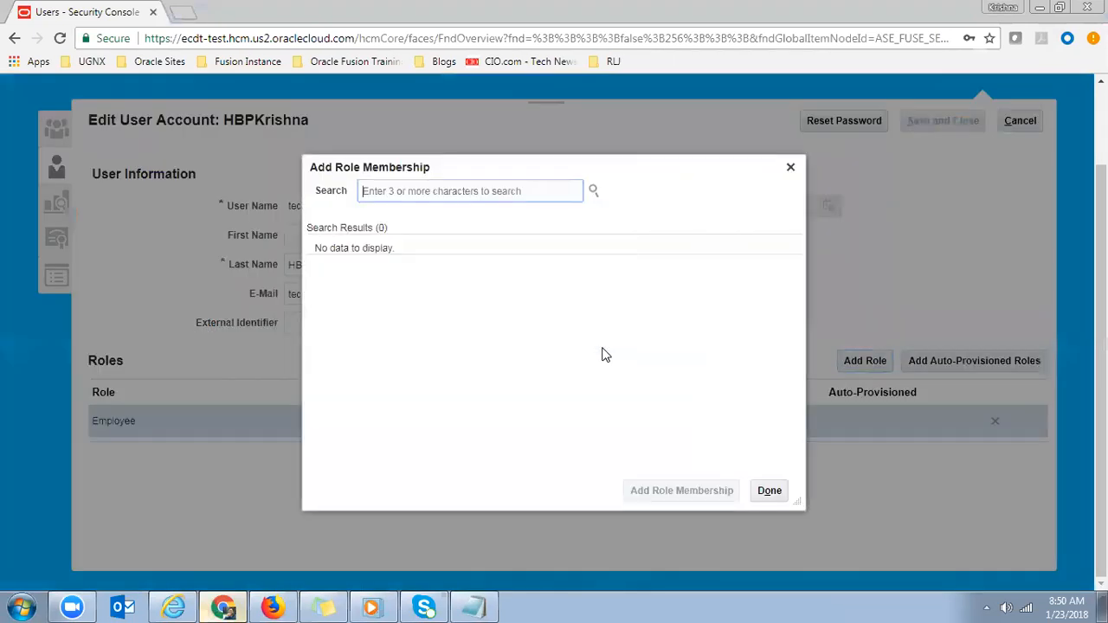
left_click(426, 192)
type("IT ")
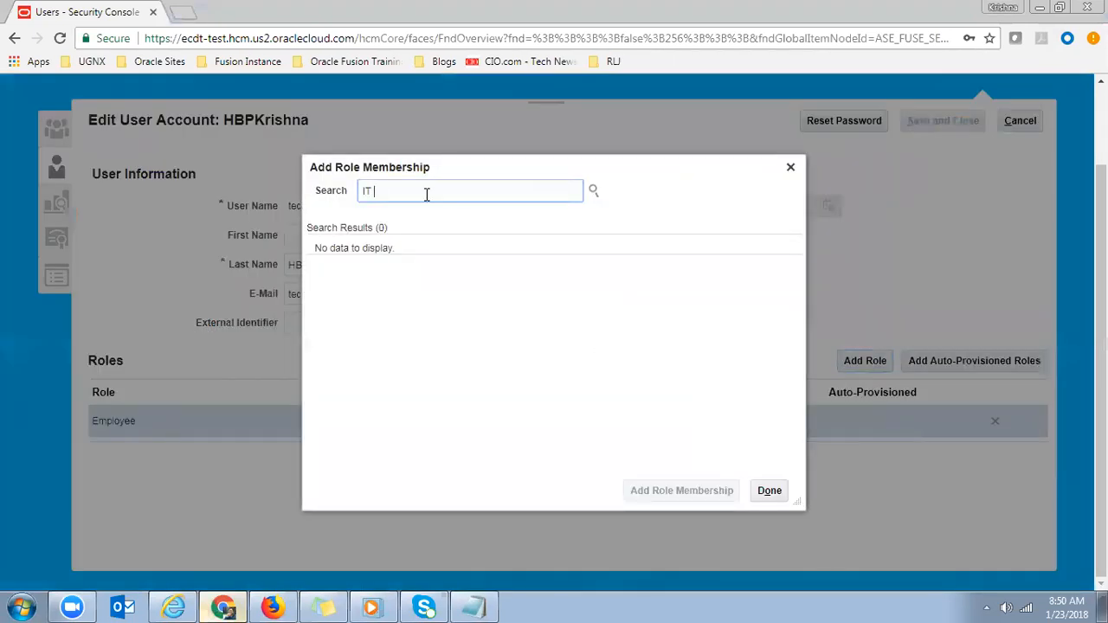
type("Security Manager")
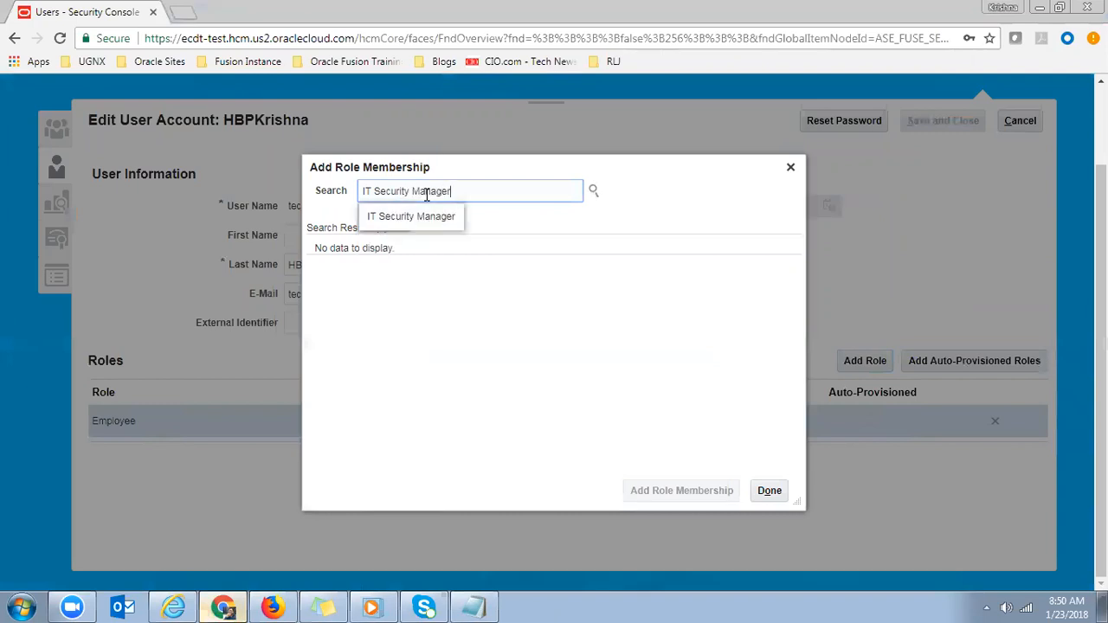
left_click(407, 213)
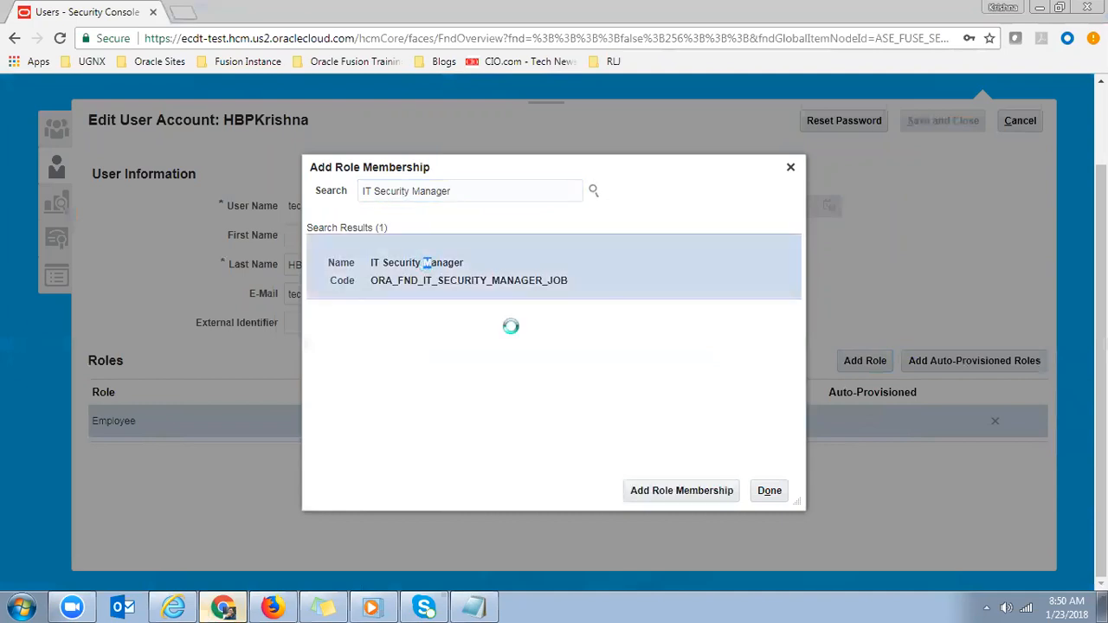
left_click(596, 261)
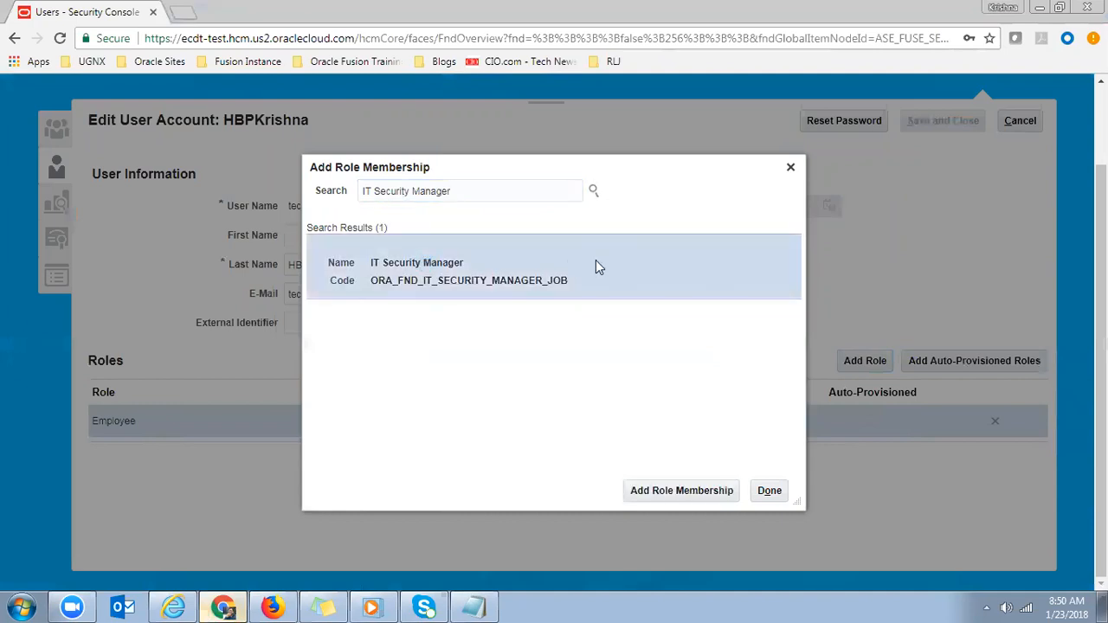
triple_click(388, 265)
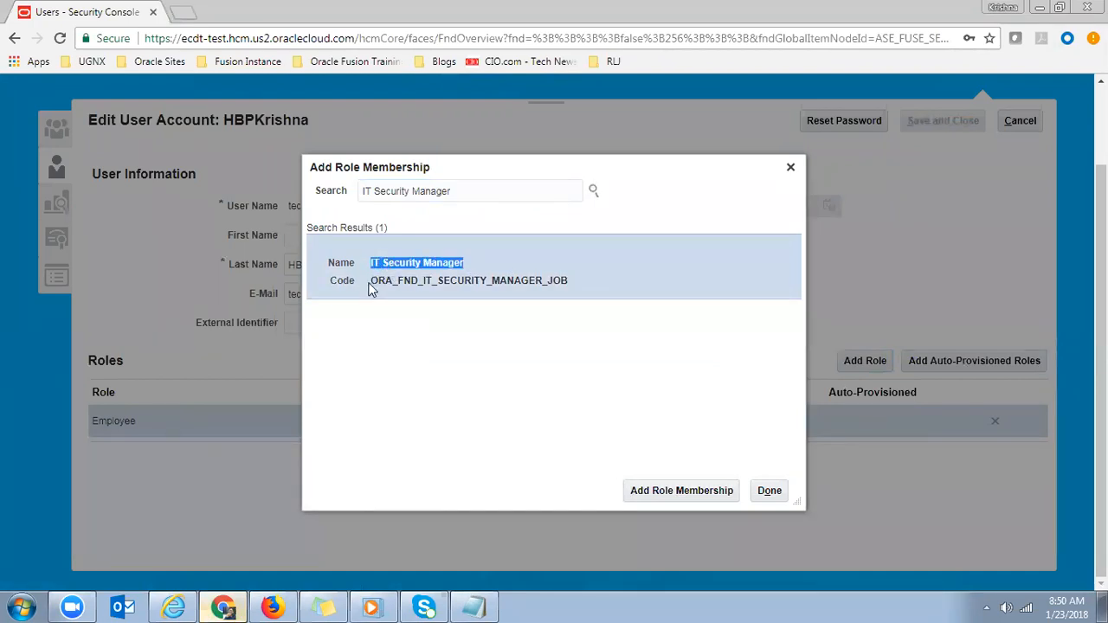
left_click_drag(370, 279, 394, 281)
left_click(677, 490)
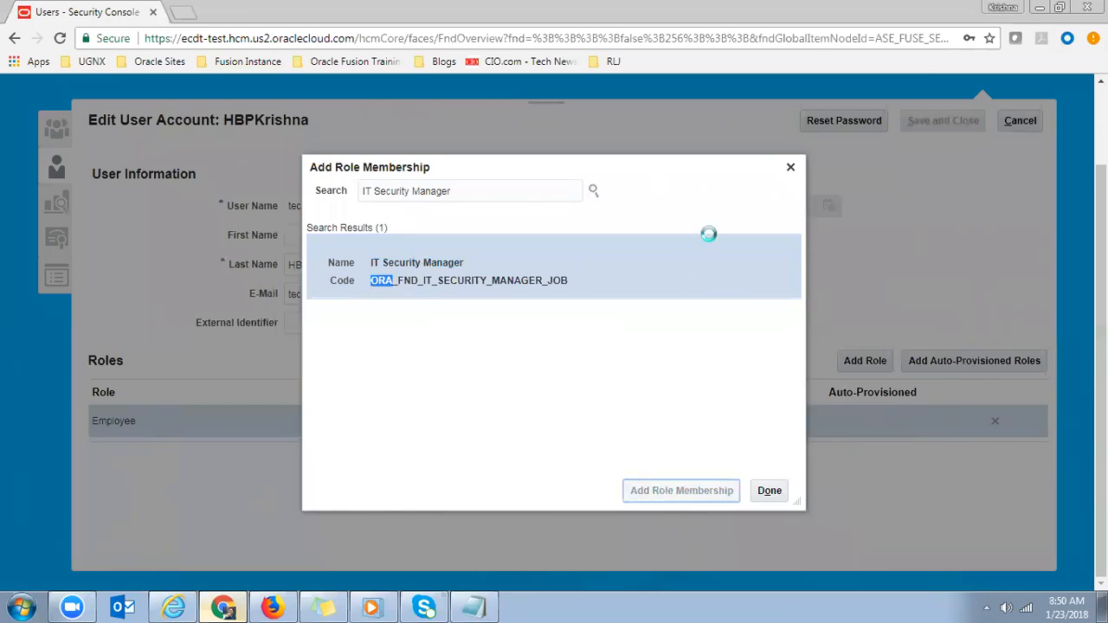
left_click(649, 232)
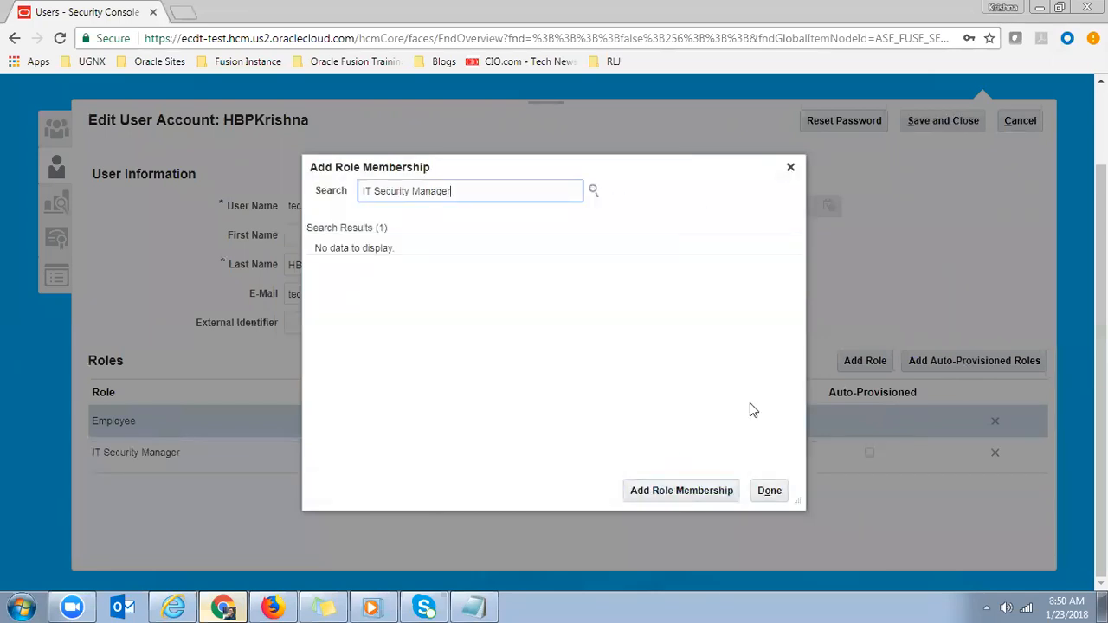
left_click(767, 490)
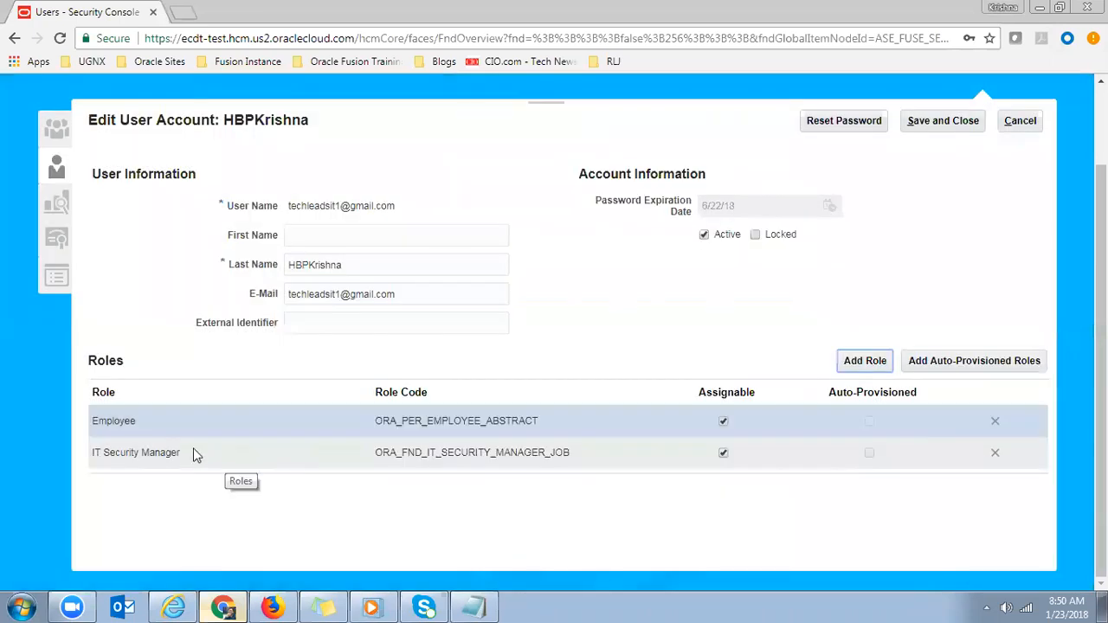
- Review the user's details and new role row, then save the account
left_click(224, 456)
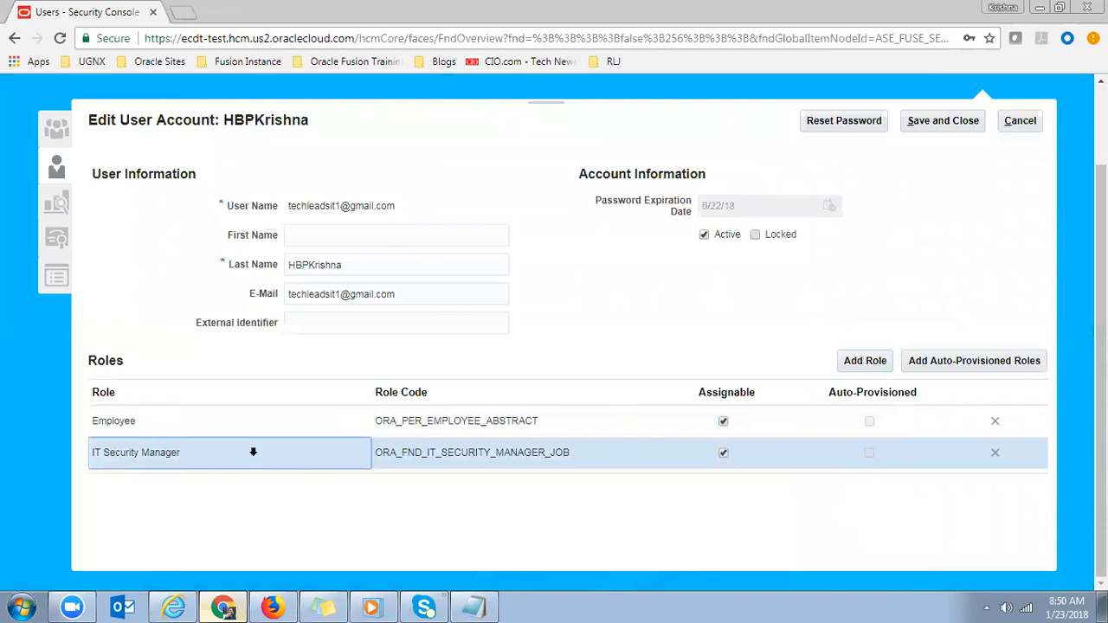
left_click(648, 291)
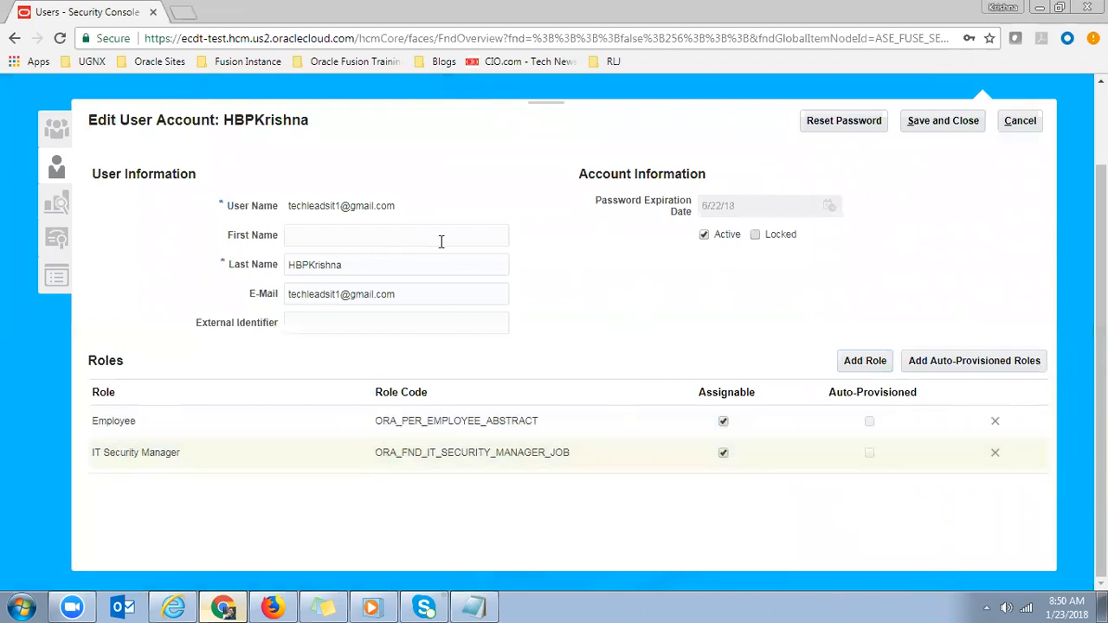
double_click(393, 265)
left_click(405, 294)
triple_click(404, 295)
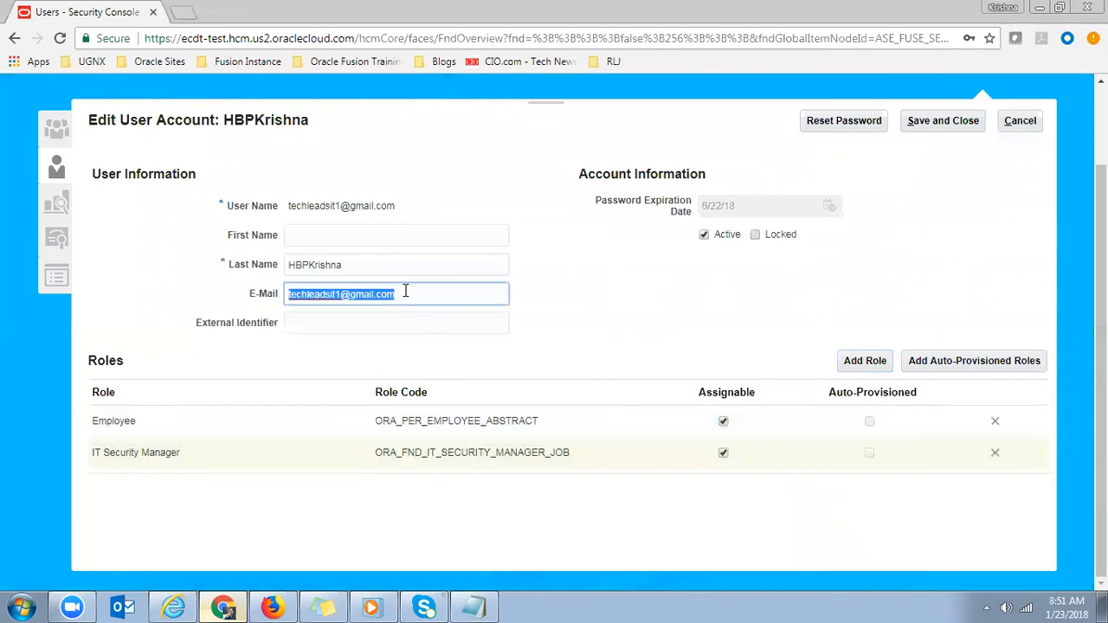
double_click(372, 265)
left_click(397, 295)
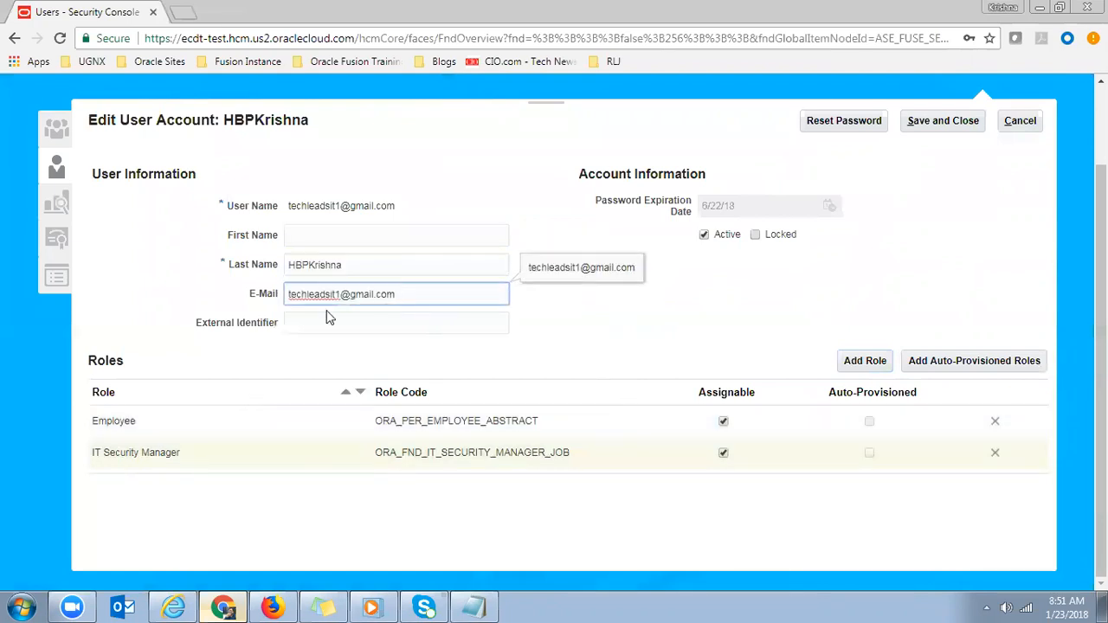
double_click(366, 265)
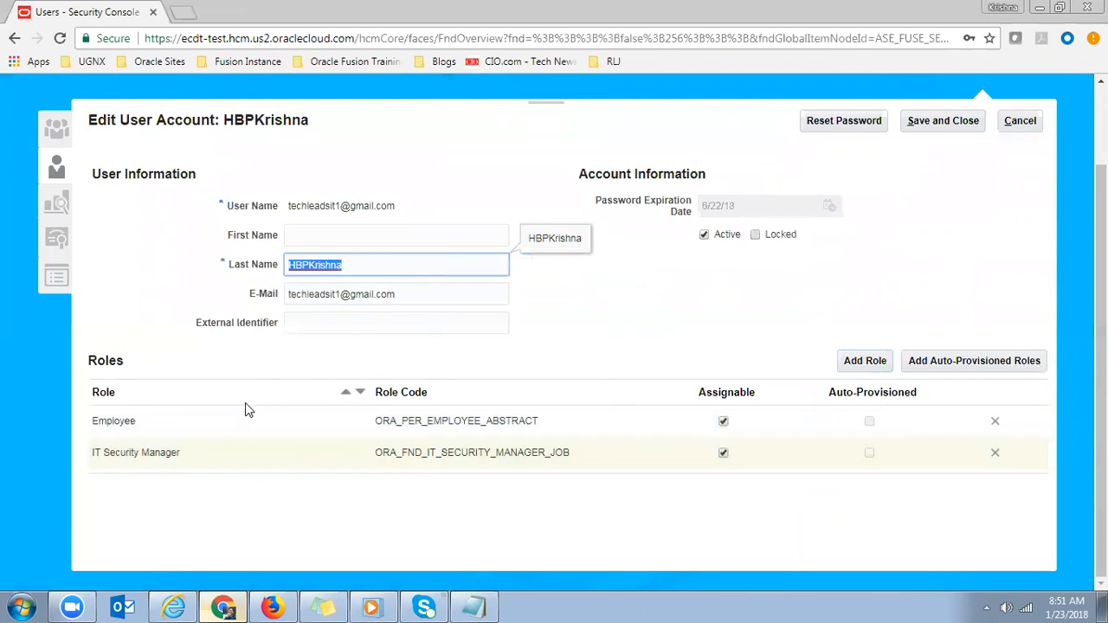
left_click(184, 454)
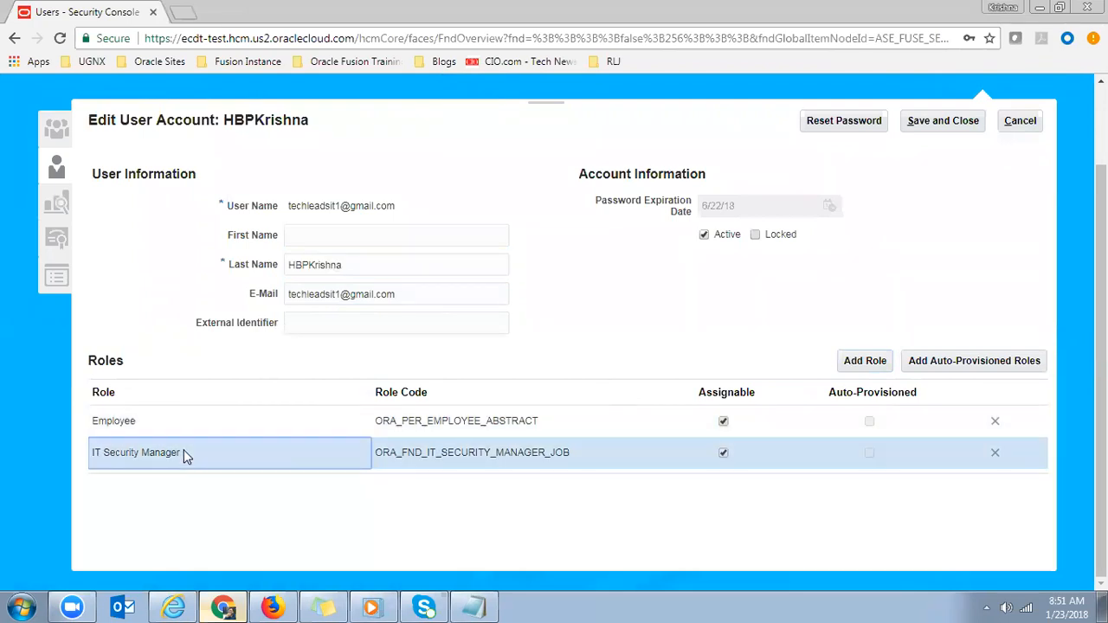
left_click(945, 122)
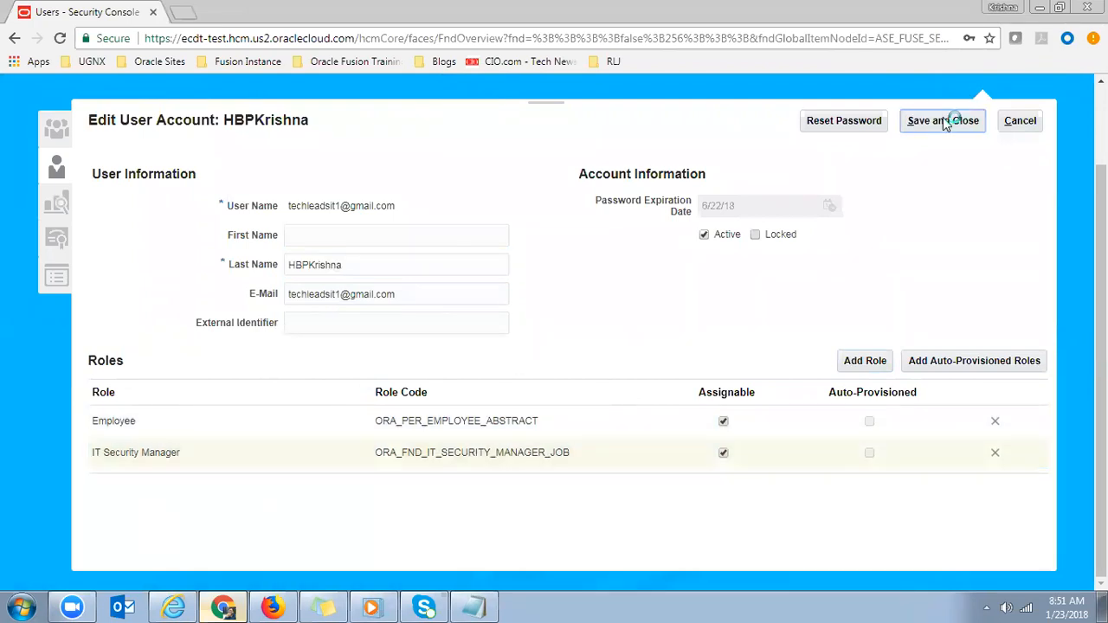
left_click(273, 607)
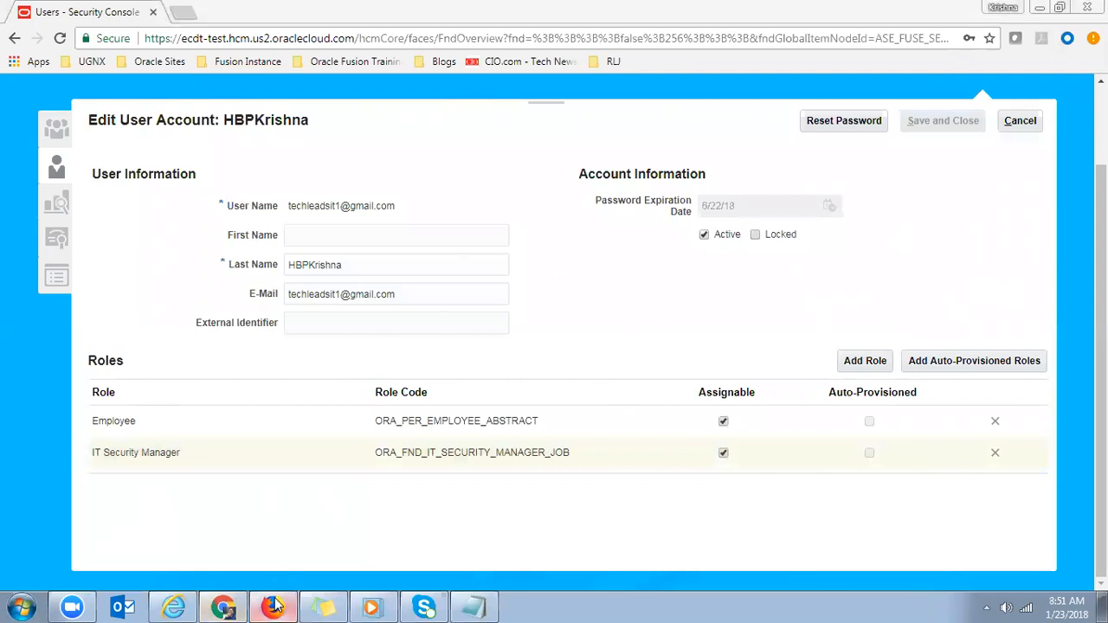
- Go to the home page and open Tools > Security Console from the Navigator
left_click(733, 113)
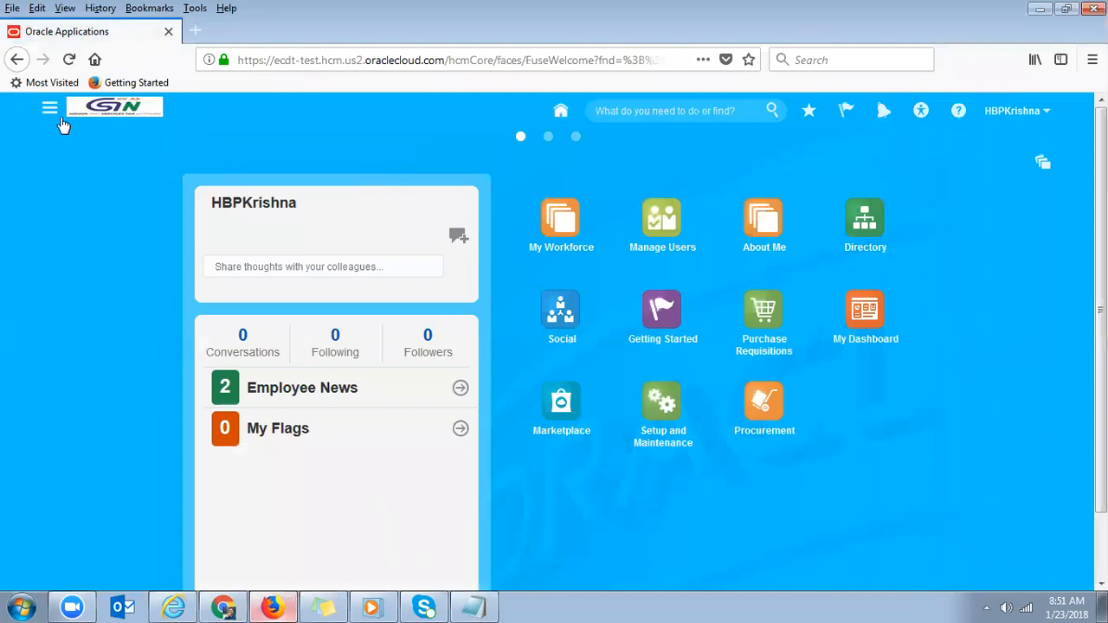
left_click(49, 109)
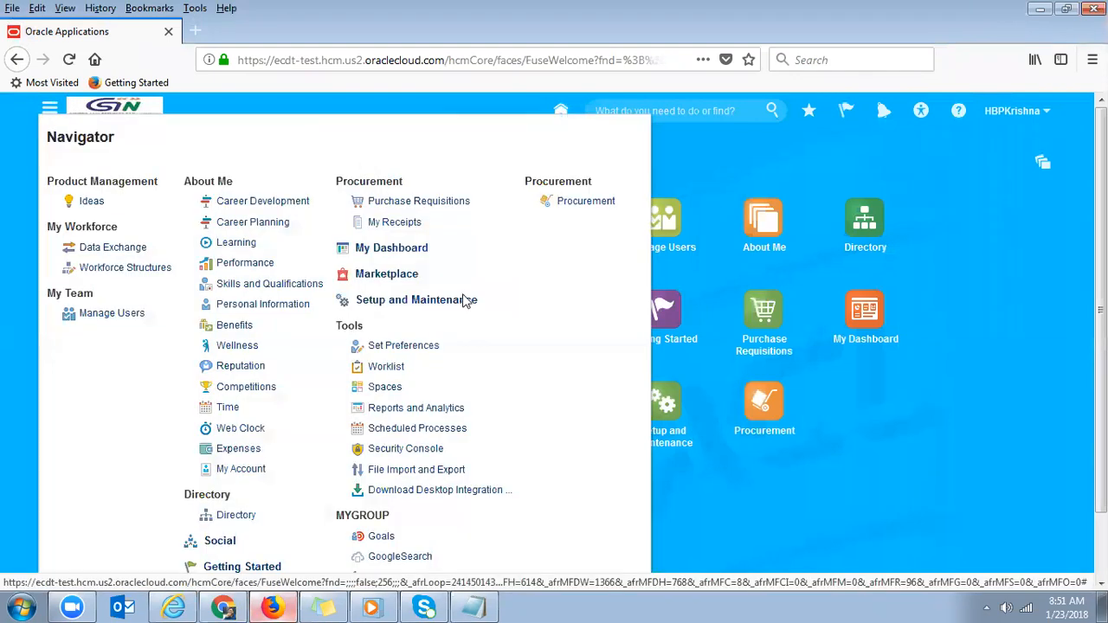
left_click(424, 451)
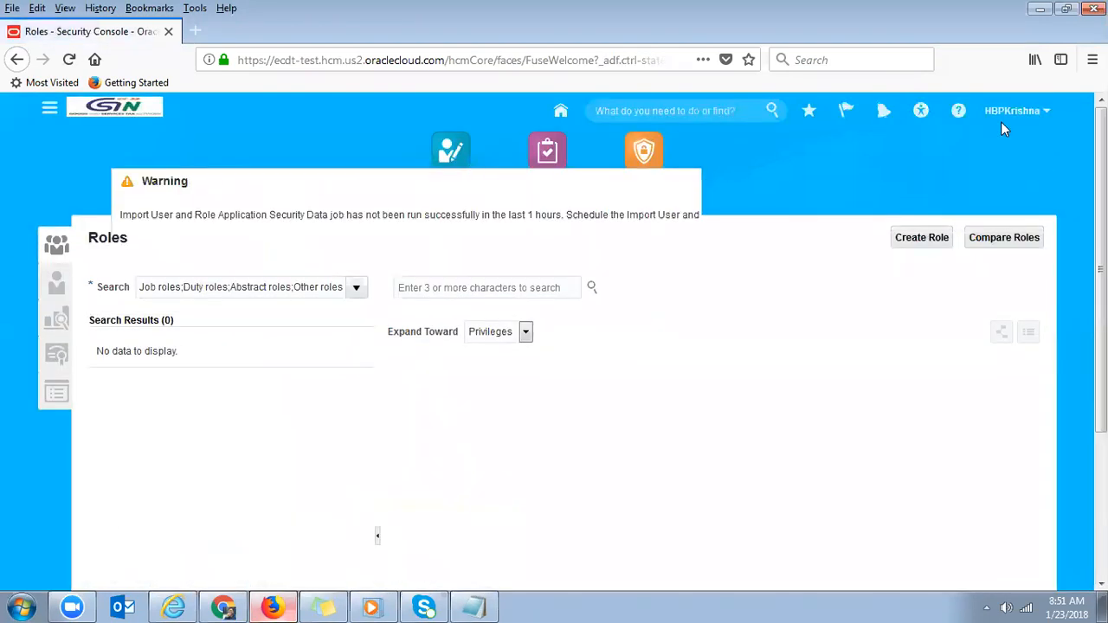
- Acknowledge the Security Console's security data warning with OK
left_click(968, 245)
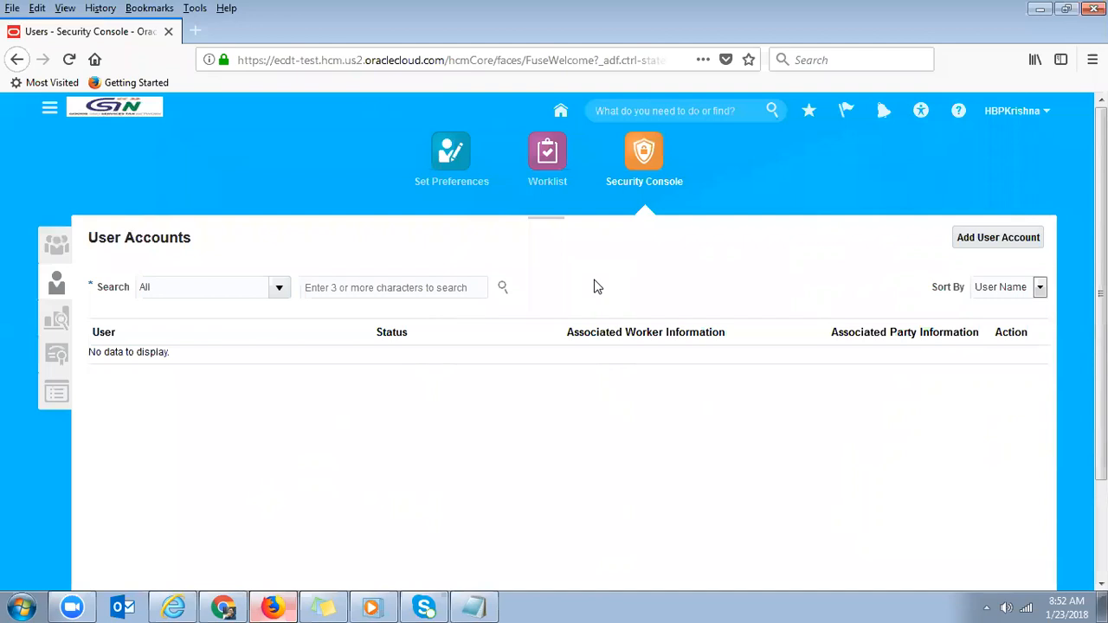
- Note the administrator user name in Notepad and go back to the browser
left_click(475, 607)
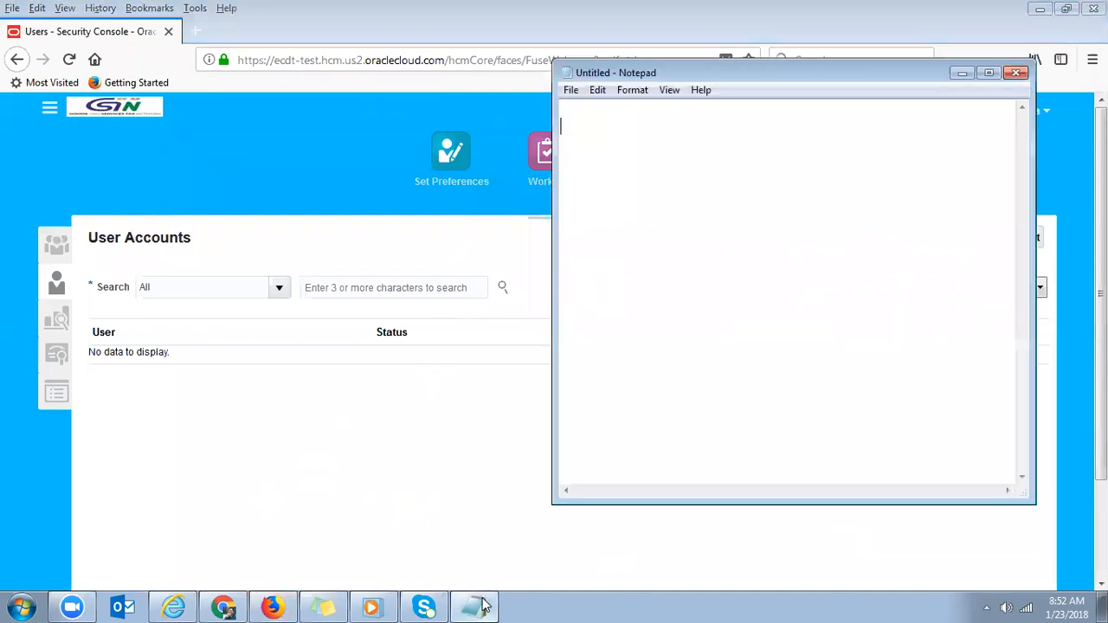
type("F")
key("BackSpace")
type("FAA")
type("d")
key("BackSpace")
type("dmin")
key("BackSpace")
key("BackSpace")
key("BackSpace")
key("BackSpace")
type("Admin")
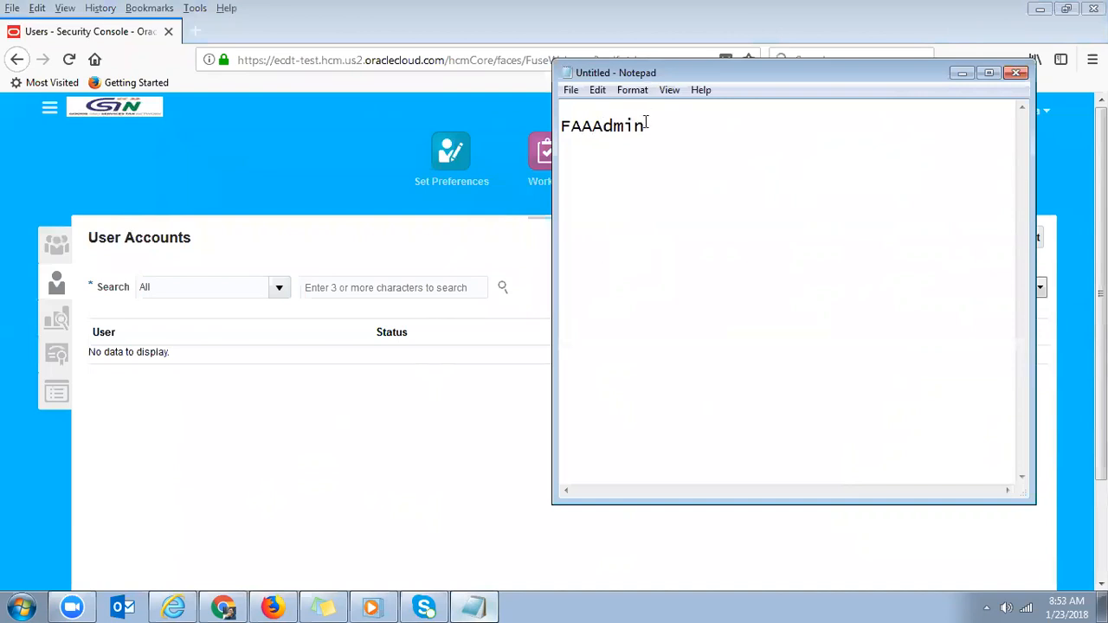
left_click_drag(645, 126, 561, 127)
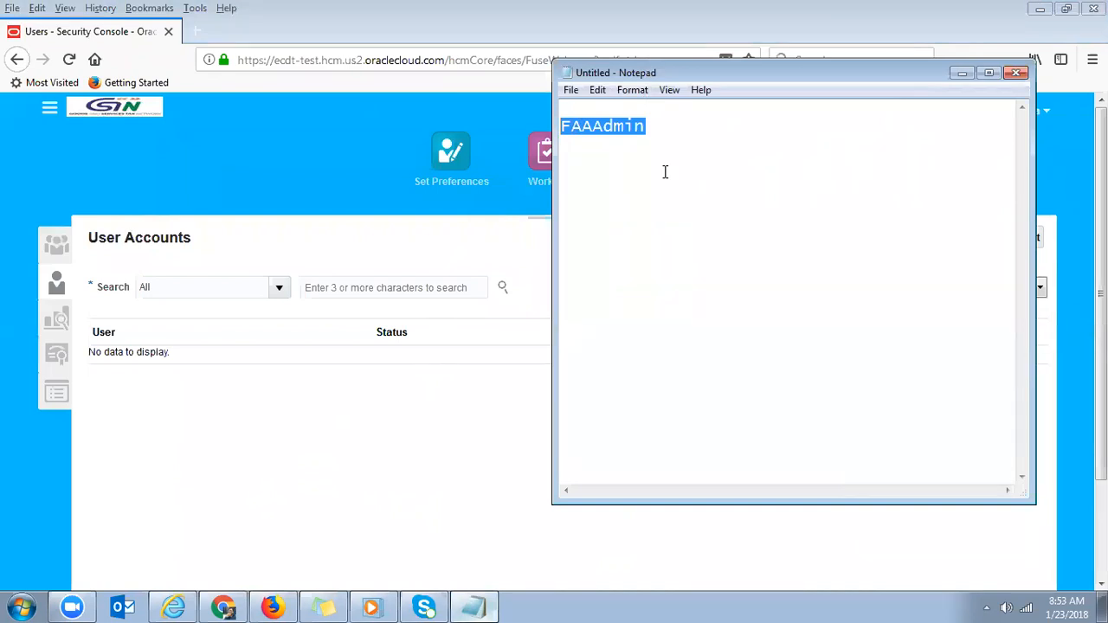
left_click(467, 239)
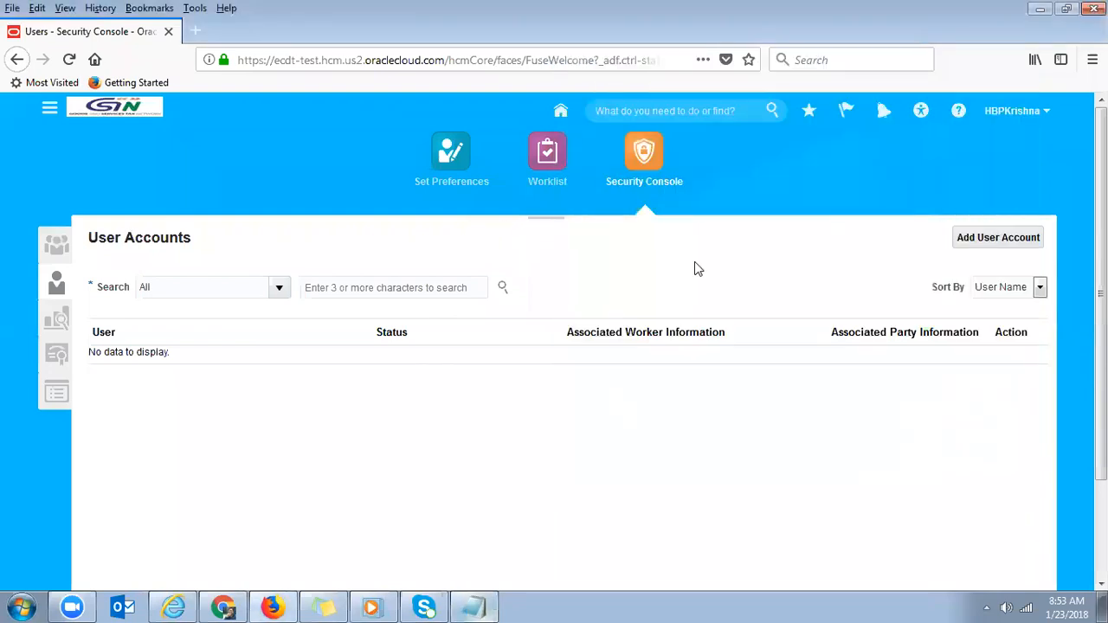